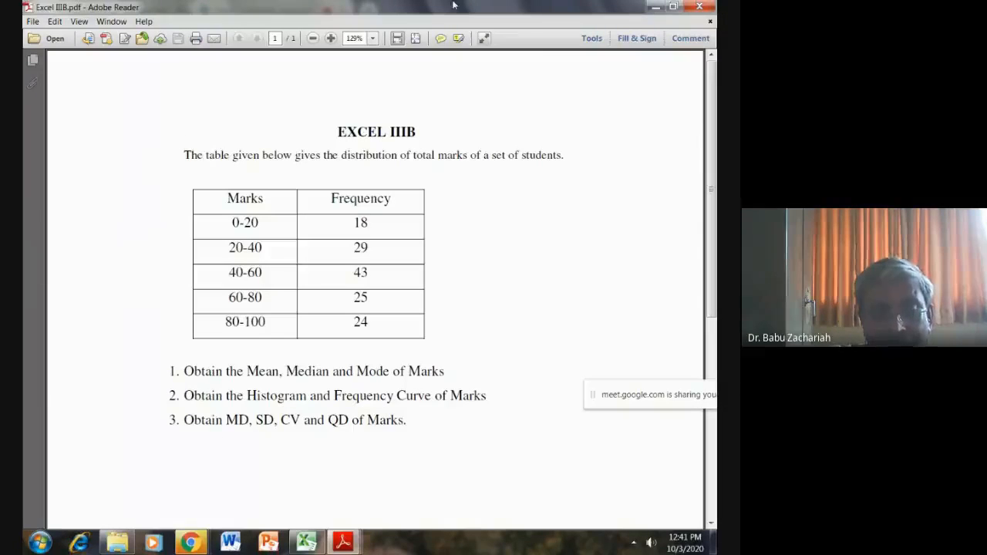
- Switch to the Excel IIIB Data workbook in Excel and enter the xifi product formula =B11*C11 in cell D11
{"action": "left_click", "coordinate": [308, 545]}
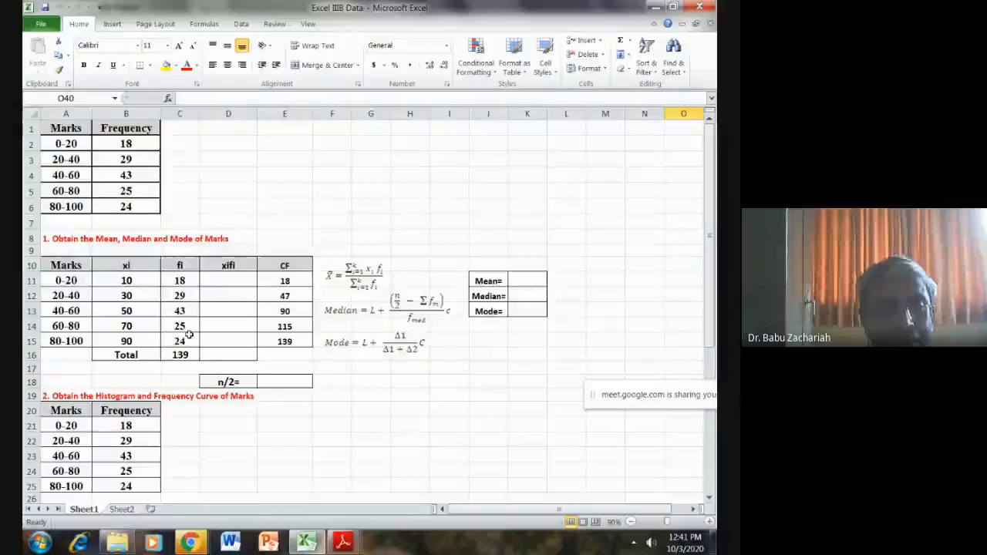
{"action": "left_click", "coordinate": [219, 280]}
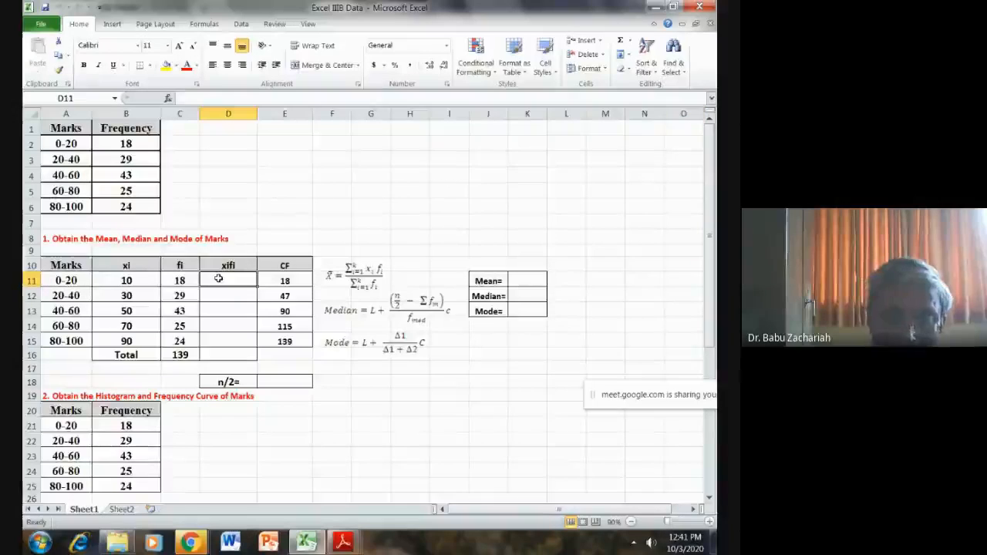
{"action": "type", "text": "="}
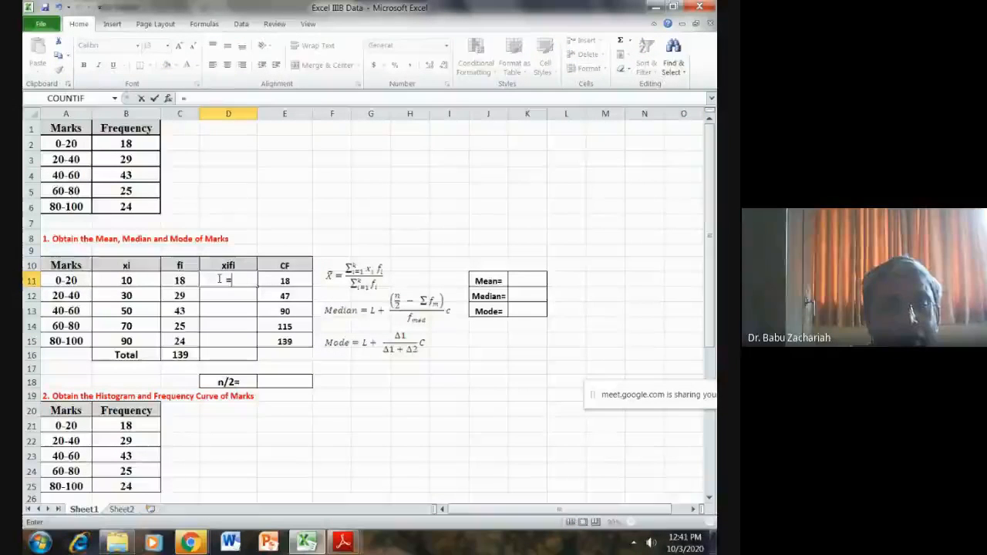
{"action": "left_click", "coordinate": [142, 281]}
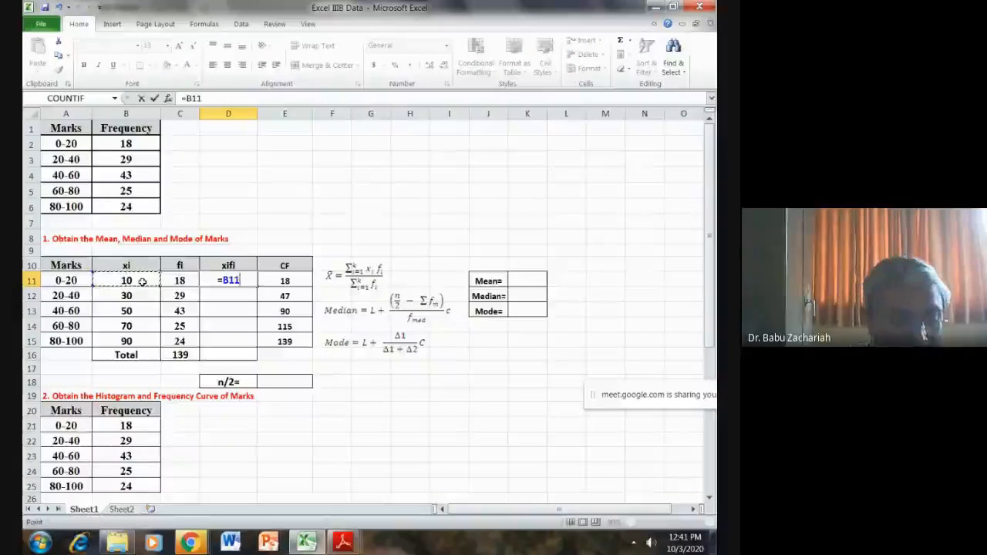
{"action": "type", "text": "*"}
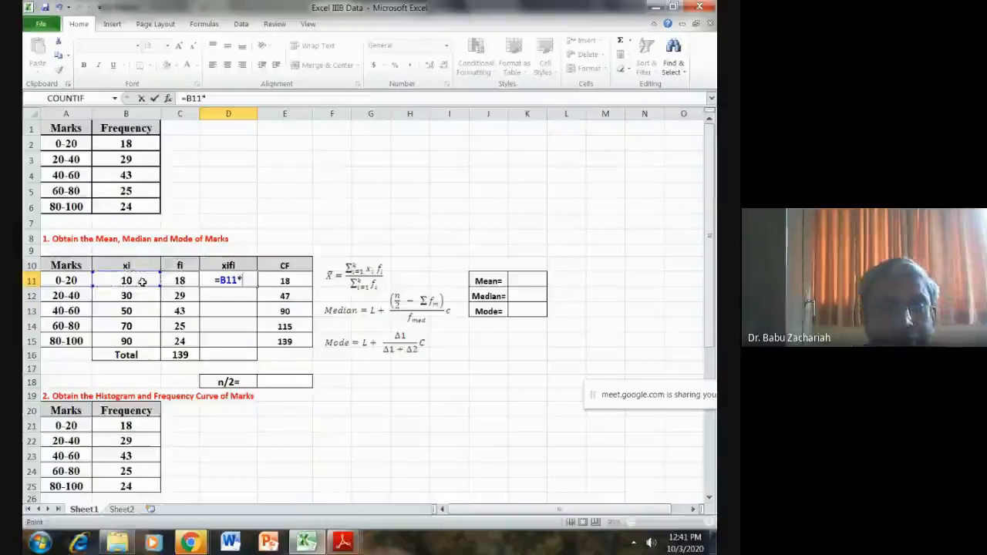
{"action": "left_click", "coordinate": [179, 282]}
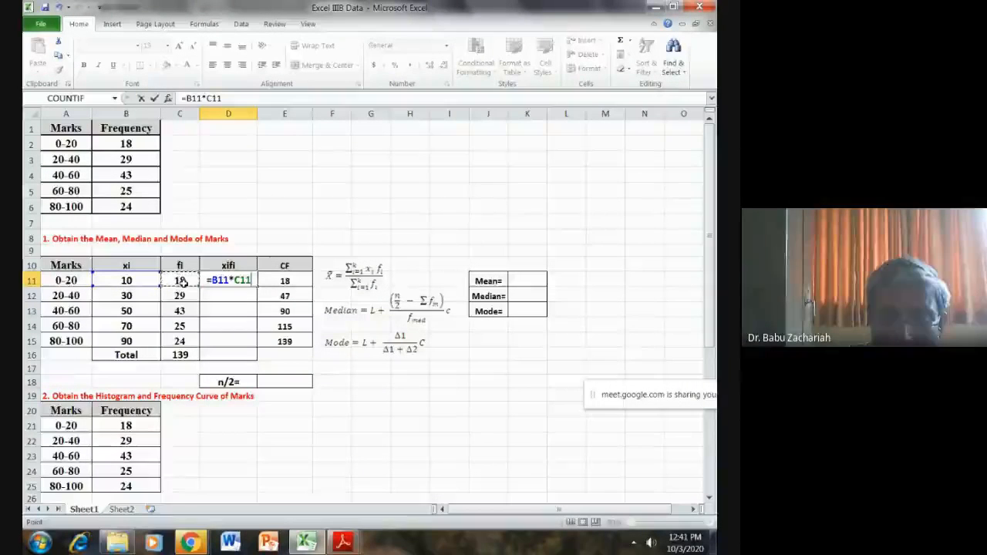
{"action": "key", "text": "Return"}
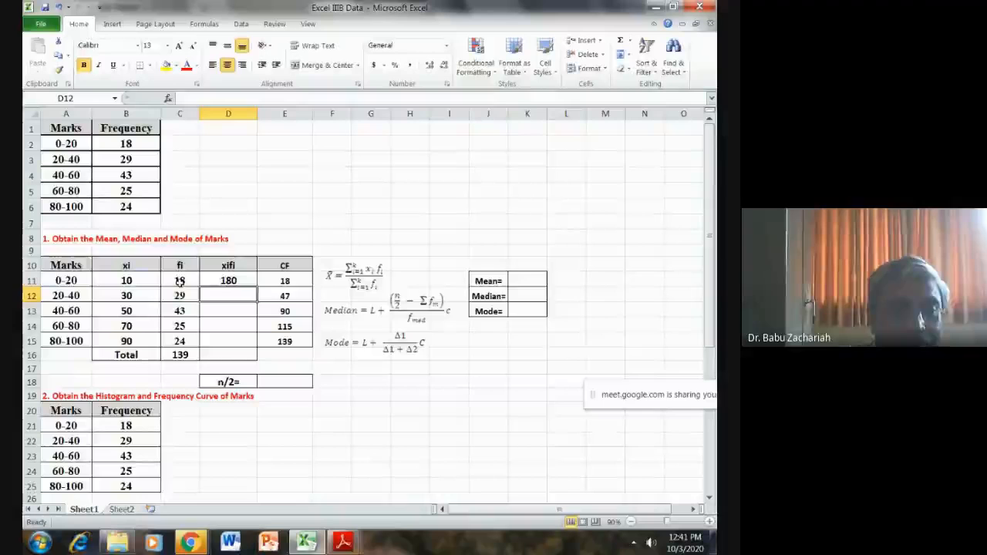
- Fill the xifi formula from D11 down through D15 for the remaining mark classes
{"action": "left_click", "coordinate": [240, 285]}
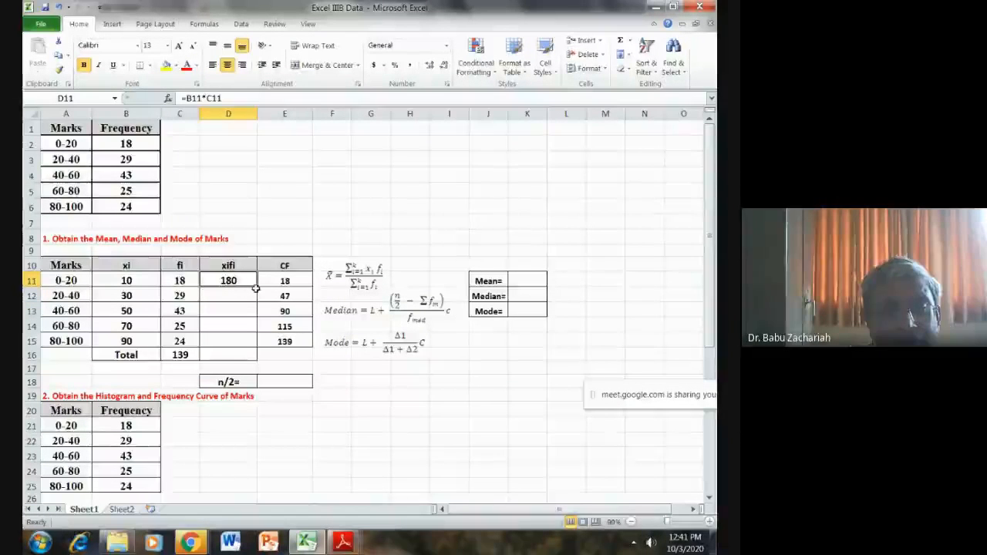
{"action": "left_click_drag", "start_coordinate": [258, 288], "coordinate": [253, 352]}
{"action": "left_click", "coordinate": [488, 409]}
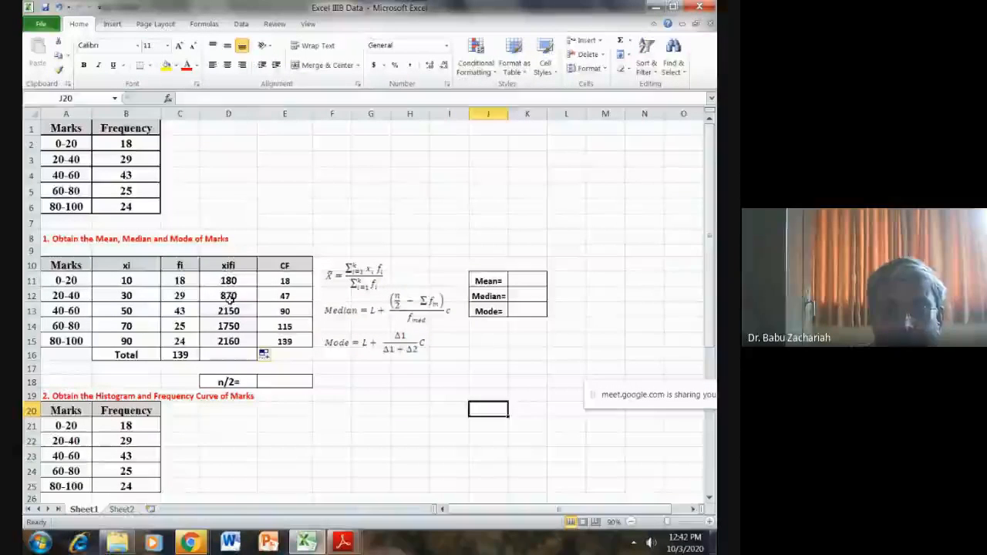
- Total the xifi values of D11:D15 in cell D16 with AutoSum
{"action": "left_click_drag", "start_coordinate": [228, 280], "coordinate": [233, 354]}
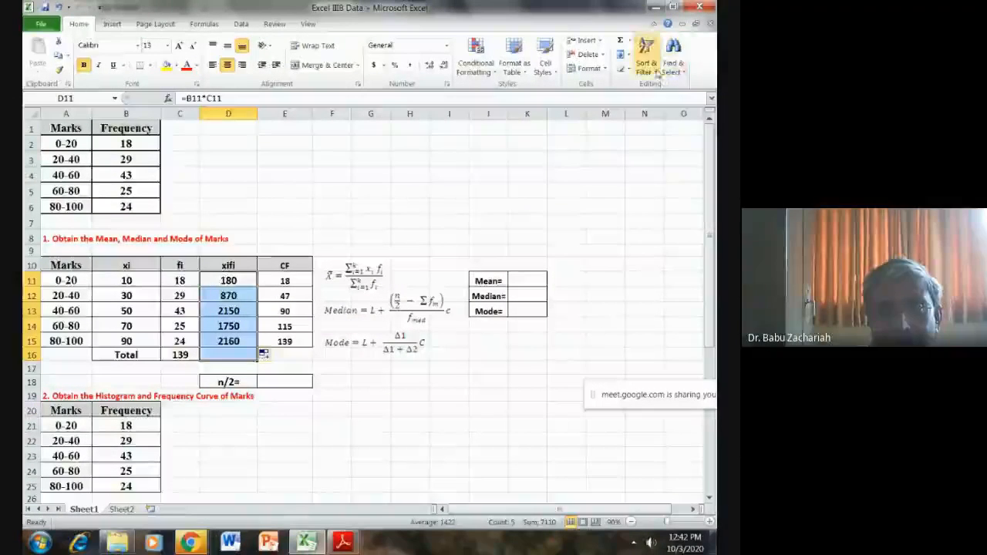
{"action": "left_click", "coordinate": [620, 42]}
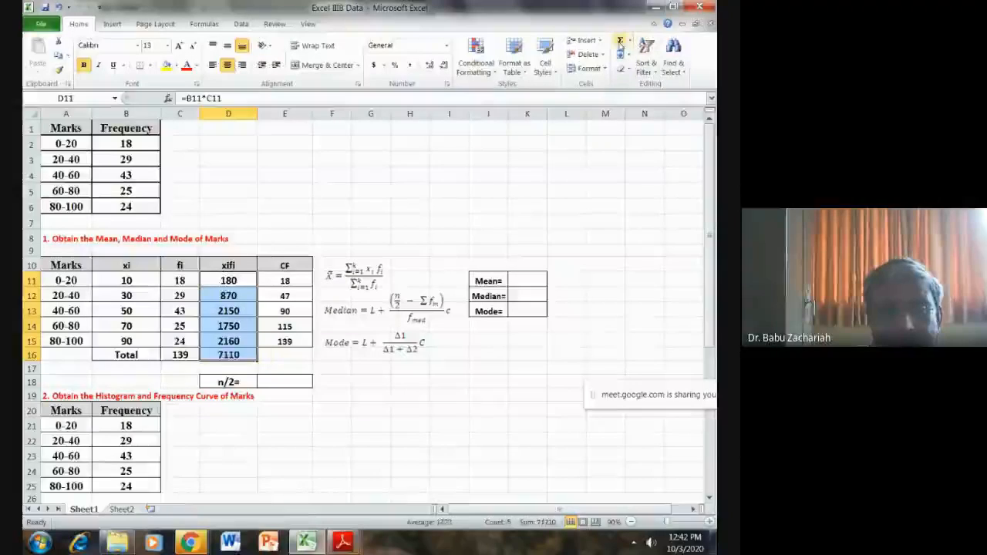
{"action": "left_click", "coordinate": [305, 439]}
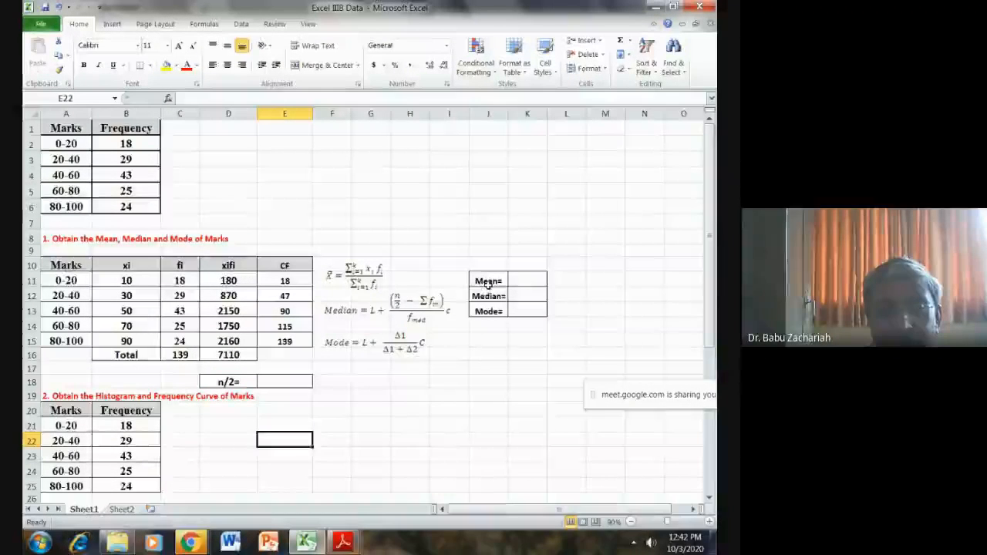
- Calculate the mean in K11 by dividing the xifi total by the frequency total with =D16/C16
{"action": "left_click", "coordinate": [516, 280]}
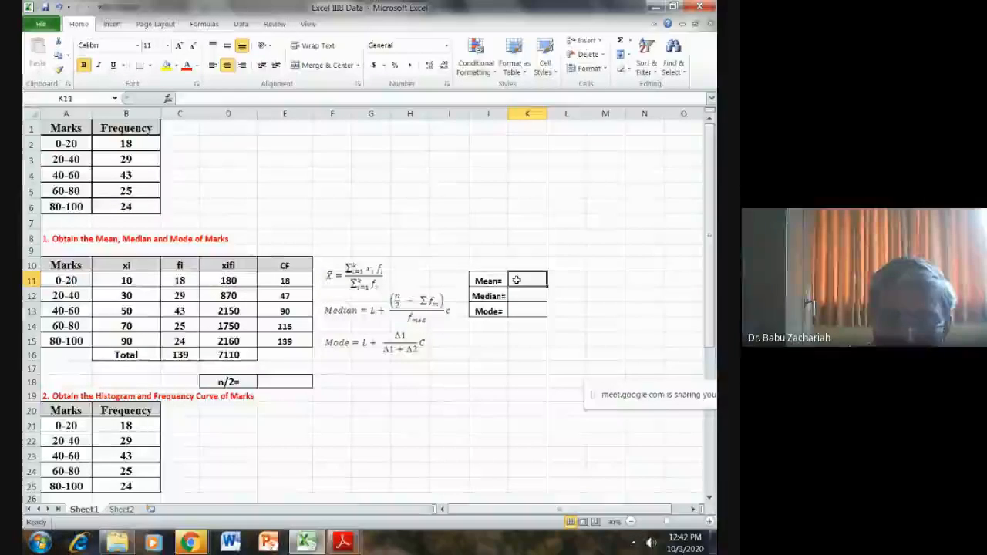
{"action": "type", "text": "="}
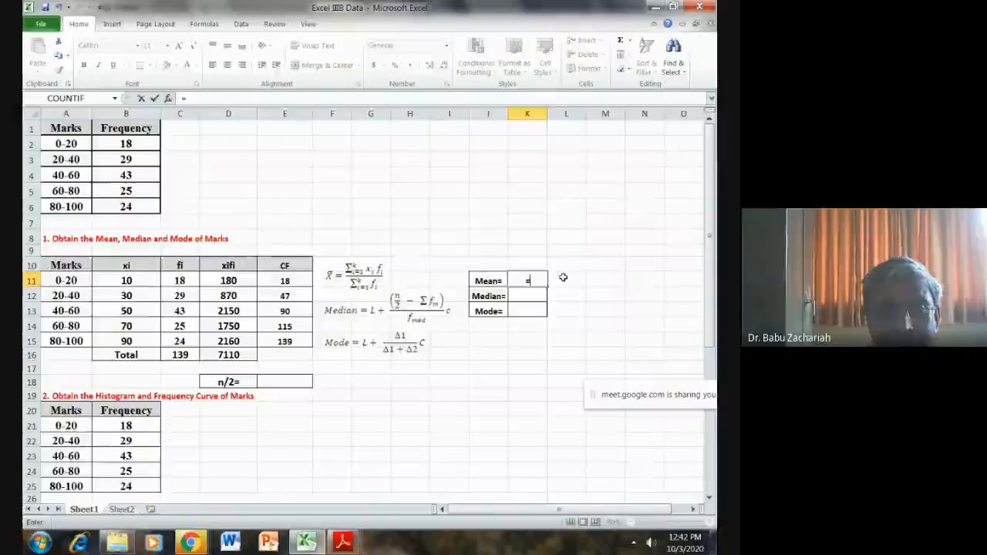
{"action": "left_click", "coordinate": [233, 355]}
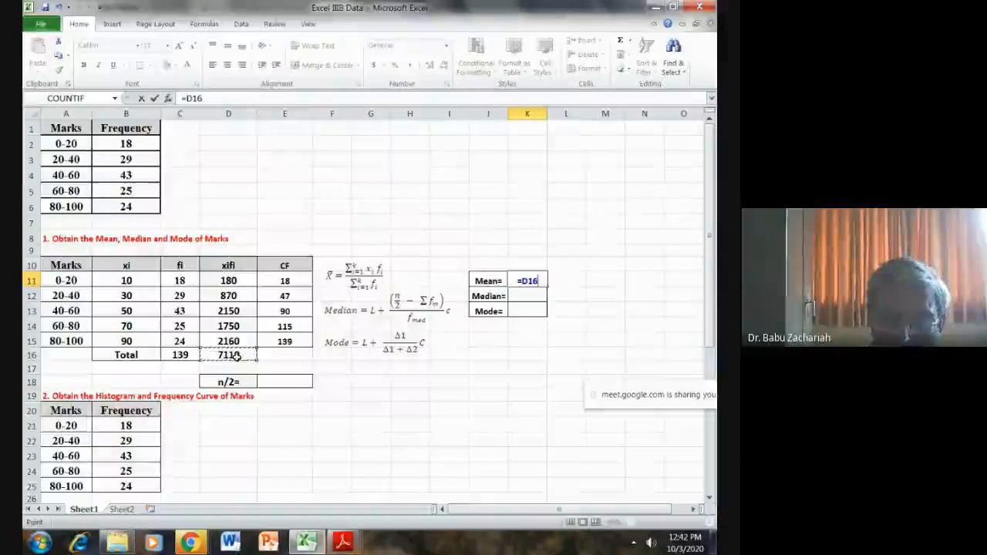
{"action": "type", "text": "/"}
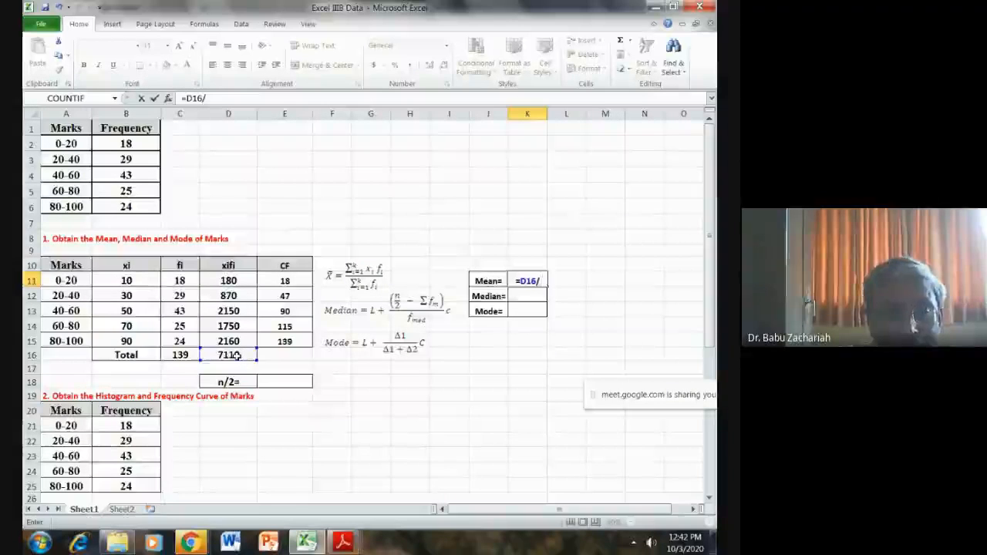
{"action": "left_click", "coordinate": [185, 353]}
{"action": "key", "text": "Return"}
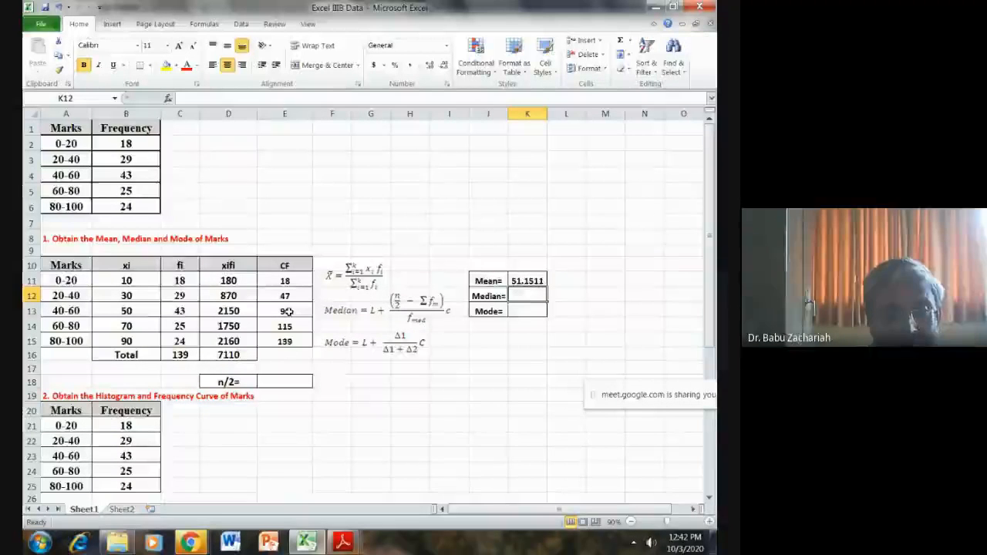
- Clear the CF values in E11:E15 and enter 18 as the first cumulative frequency in E11
{"action": "left_click_drag", "start_coordinate": [285, 281], "coordinate": [291, 341]}
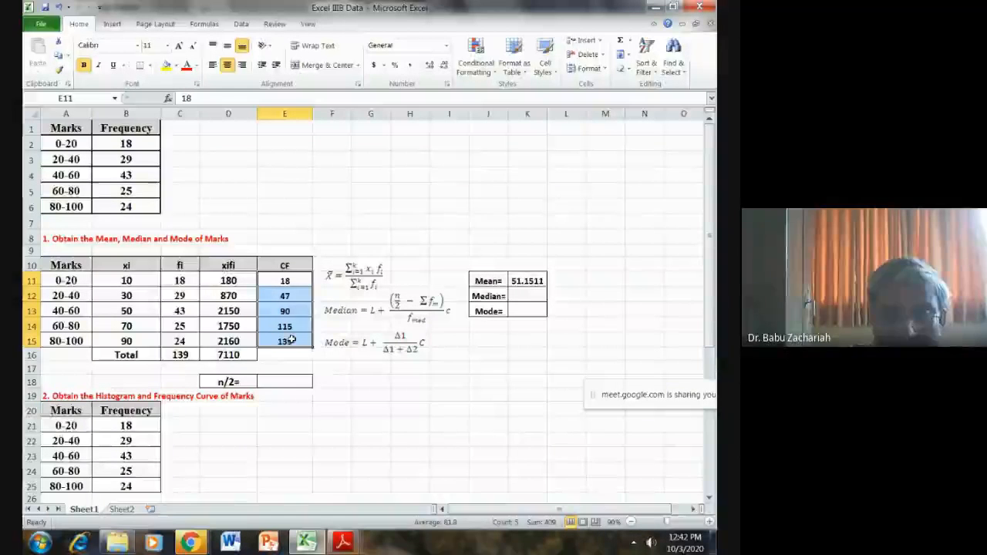
{"action": "key", "text": "Delete"}
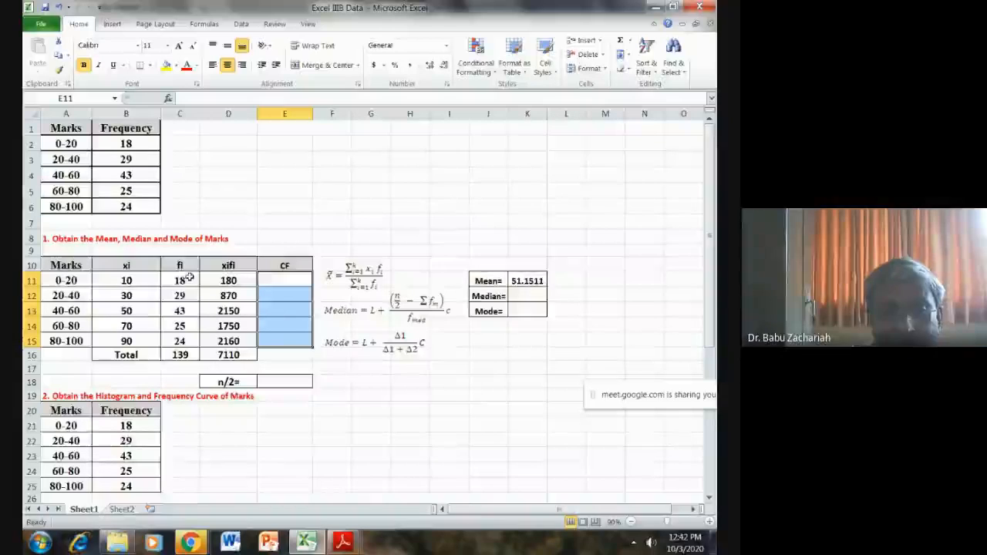
{"action": "left_click", "coordinate": [274, 278]}
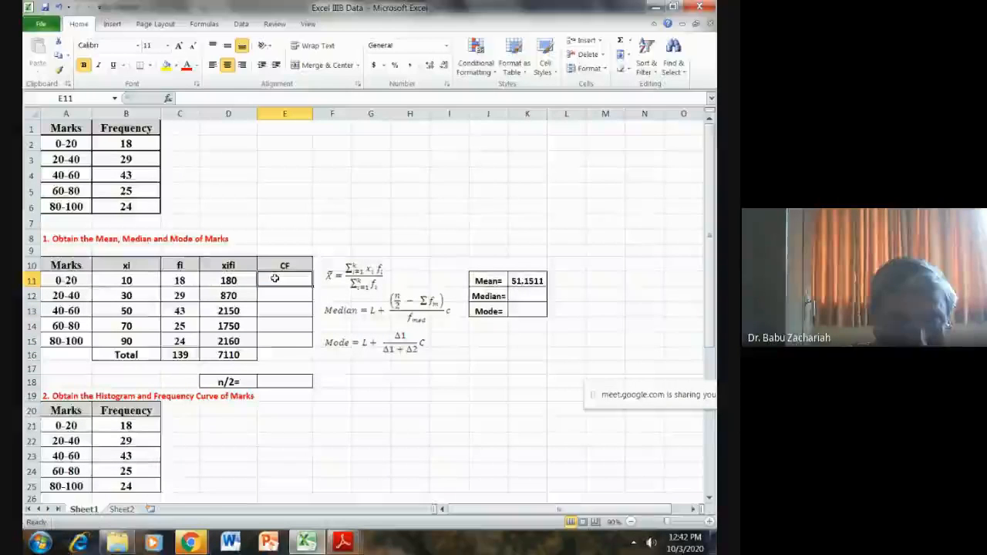
{"action": "type", "text": "18"}
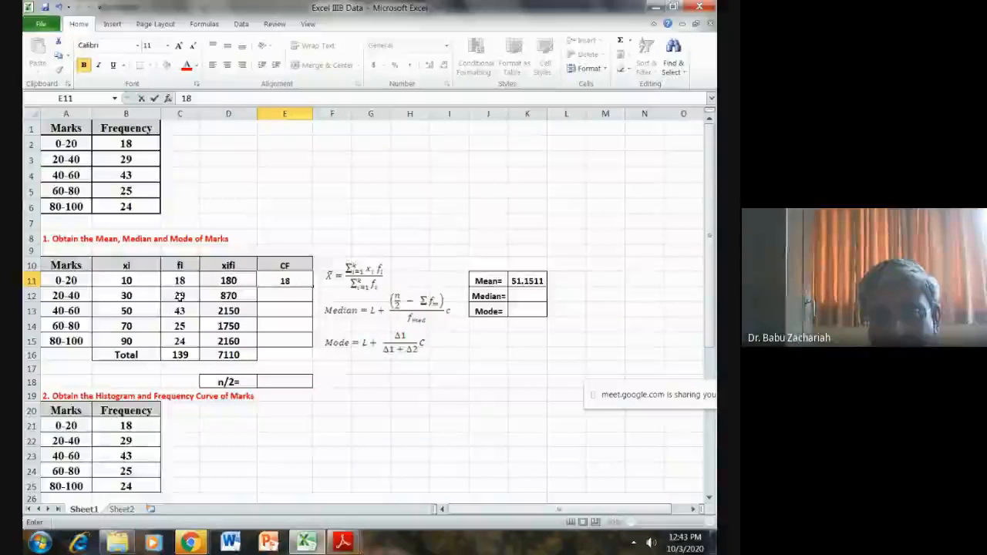
{"action": "key", "text": "Return"}
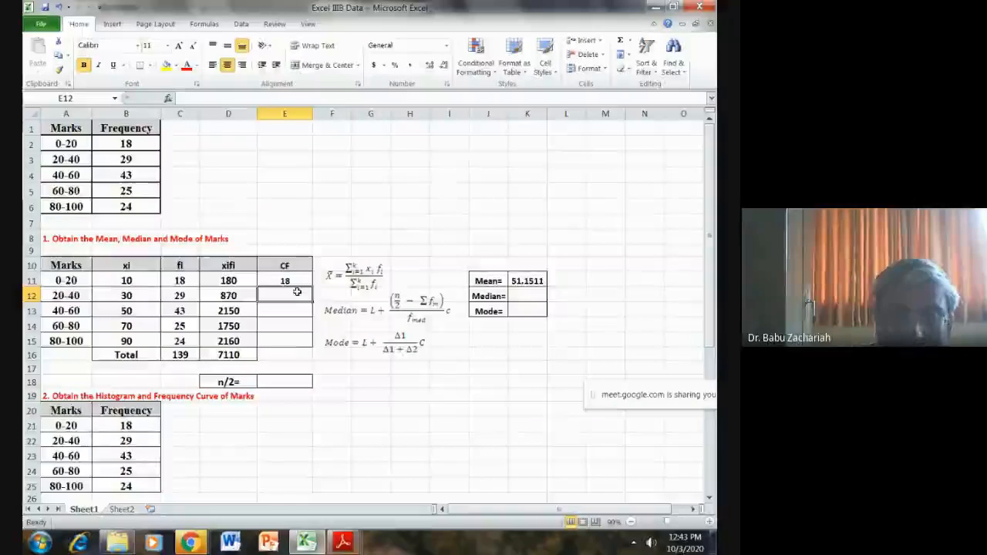
- Enter the cumulative frequency formula =E11+C12 in cell E12
{"action": "type", "text": "="}
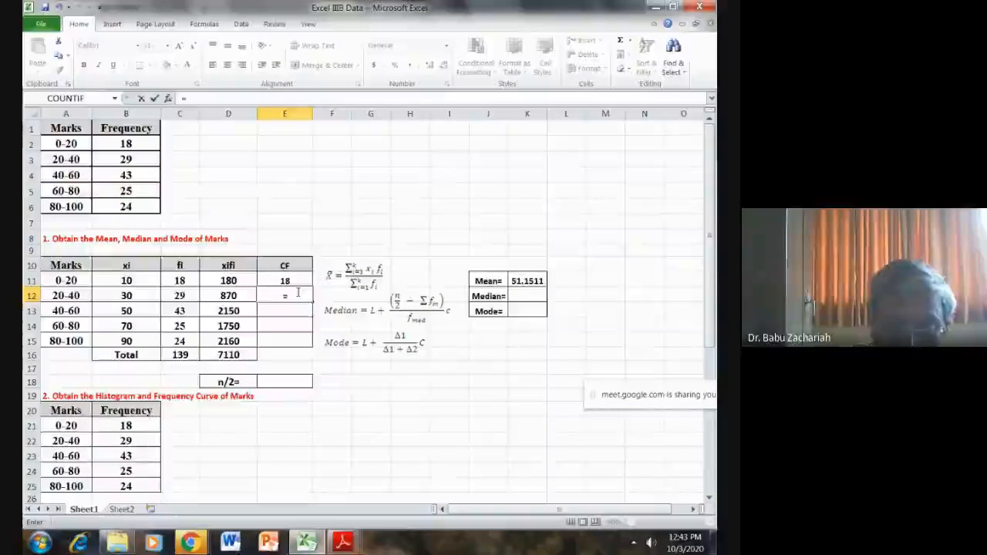
{"action": "left_click", "coordinate": [294, 281]}
{"action": "type", "text": "+"}
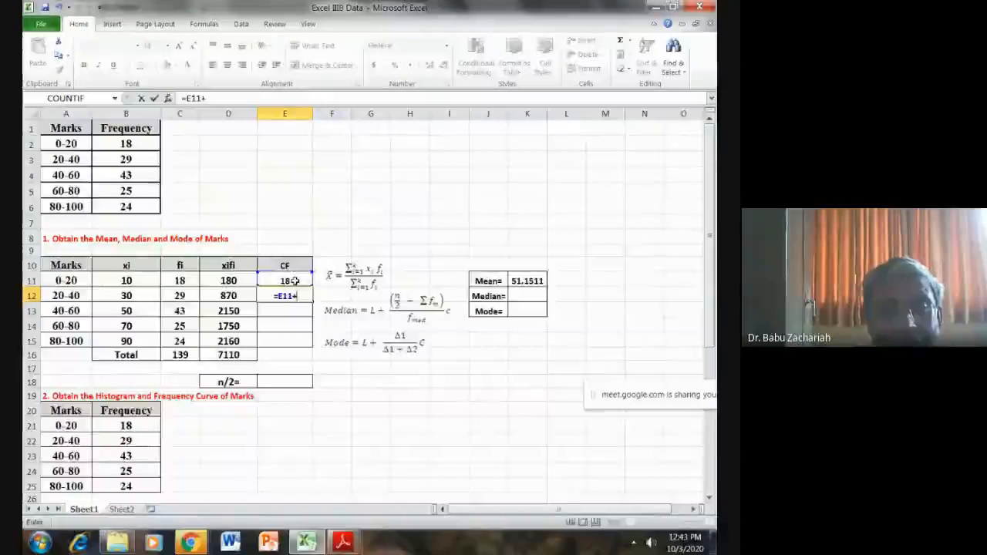
{"action": "left_click", "coordinate": [184, 295]}
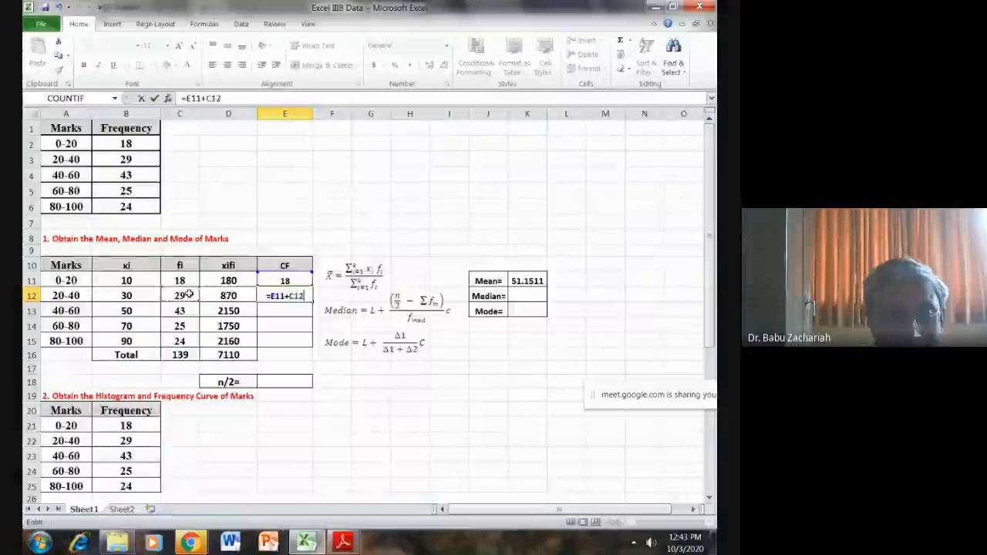
{"action": "key", "text": "Return"}
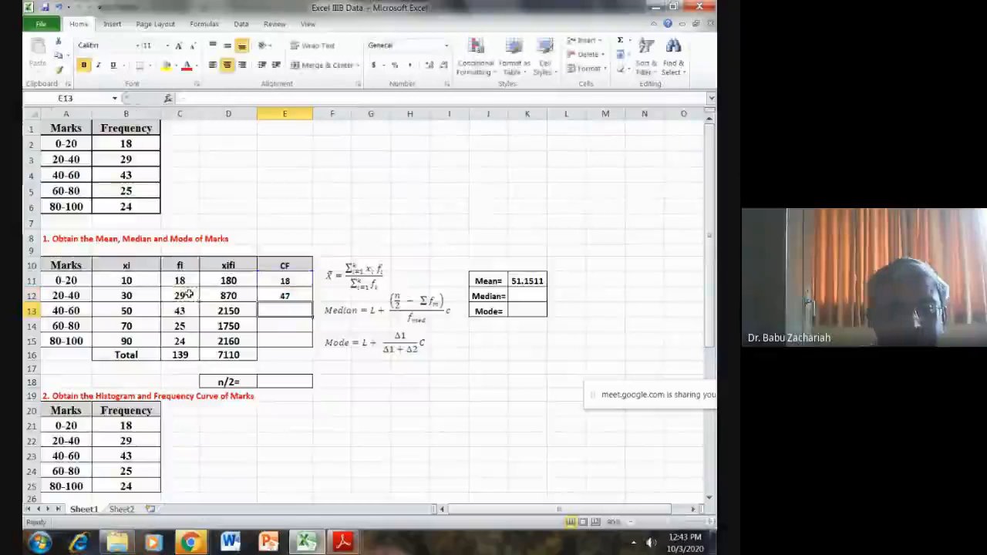
- Fill the cumulative frequency formula from E12 down to E15
{"action": "left_click", "coordinate": [274, 297]}
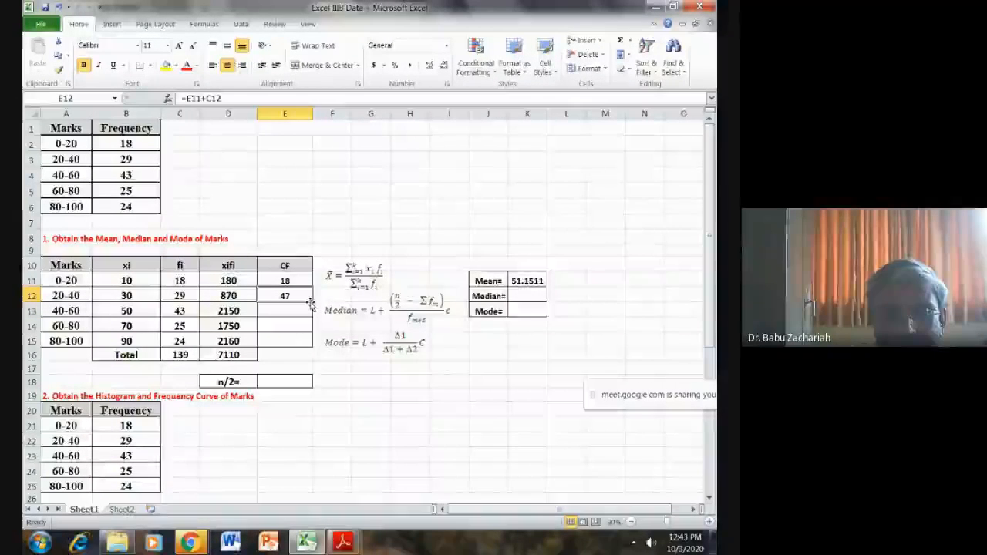
{"action": "left_click_drag", "start_coordinate": [311, 304], "coordinate": [309, 341]}
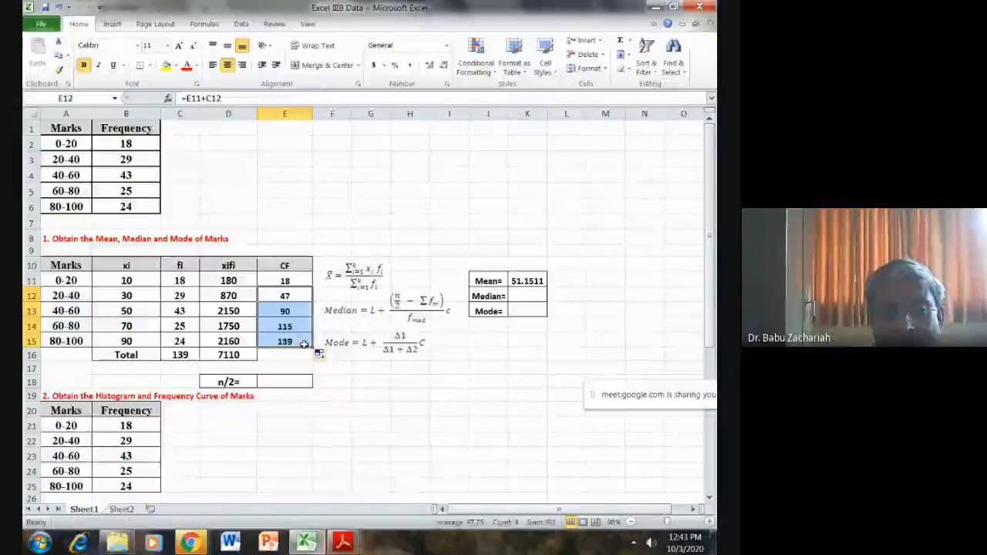
{"action": "left_click", "coordinate": [476, 391]}
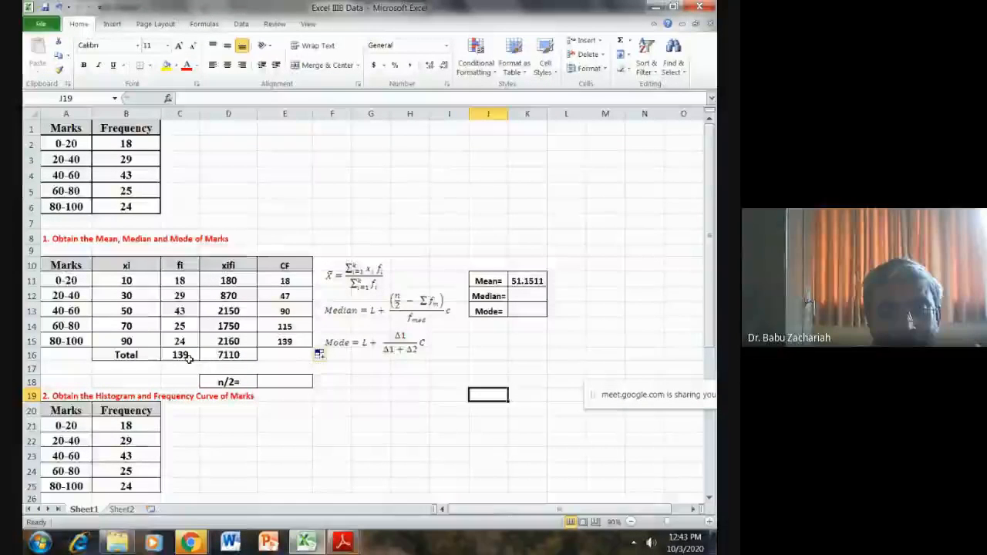
- Calculate n/2 in cell E18 with the formula =C16/2
{"action": "left_click", "coordinate": [285, 382]}
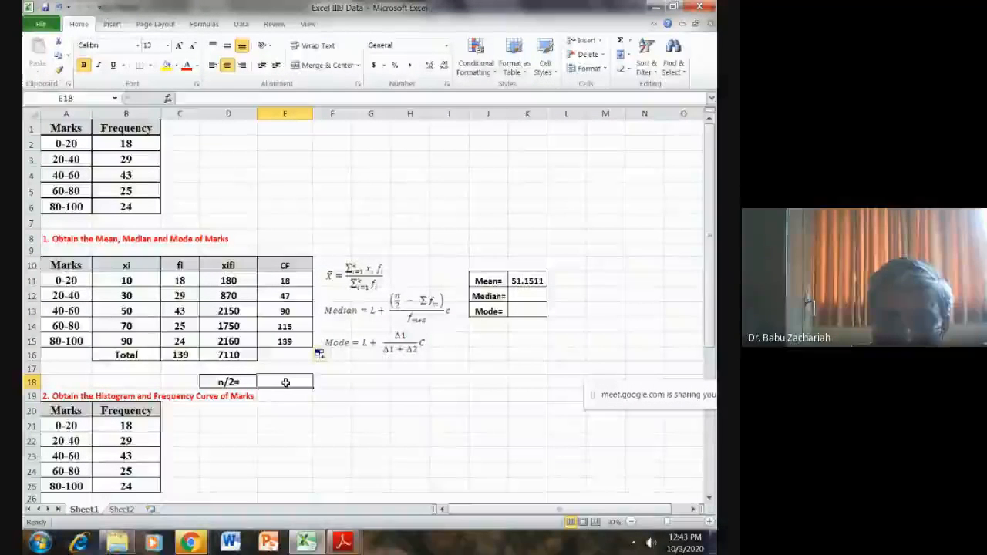
{"action": "type", "text": "="}
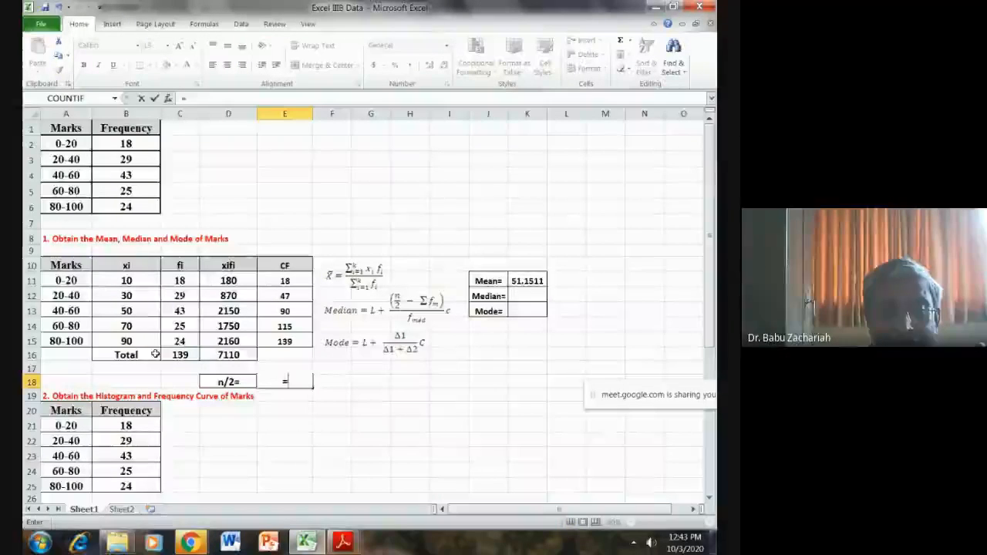
{"action": "left_click", "coordinate": [186, 355]}
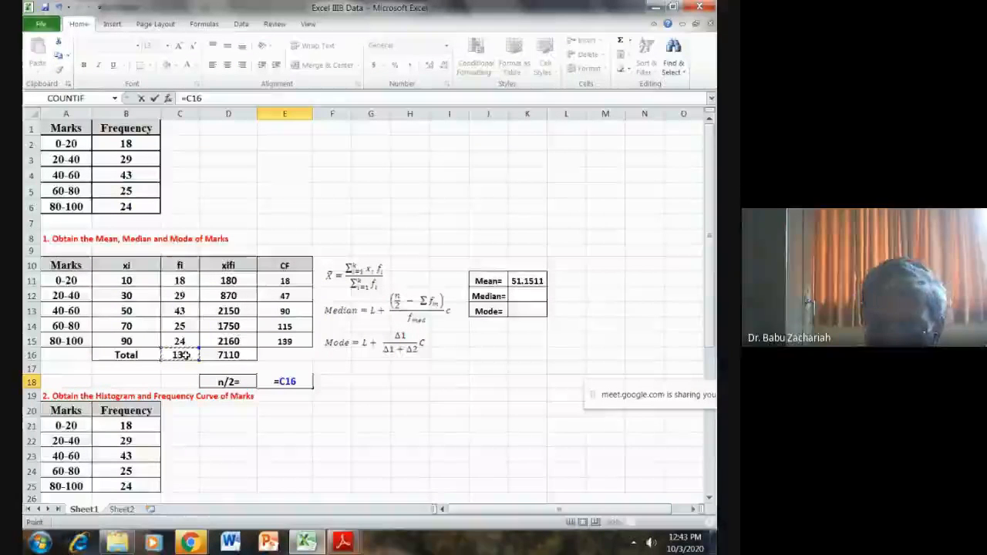
{"action": "type", "text": "/"}
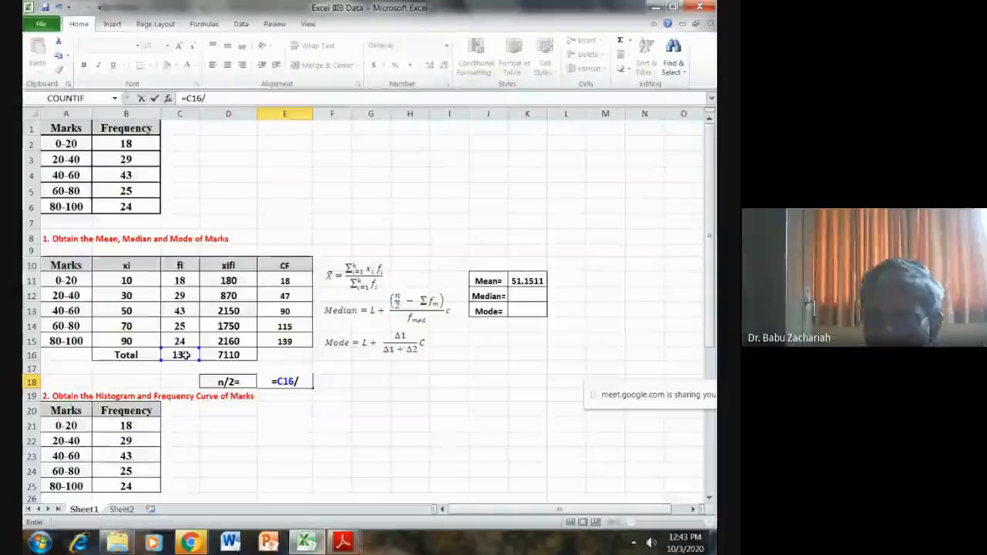
{"action": "type", "text": "2"}
{"action": "key", "text": "Return"}
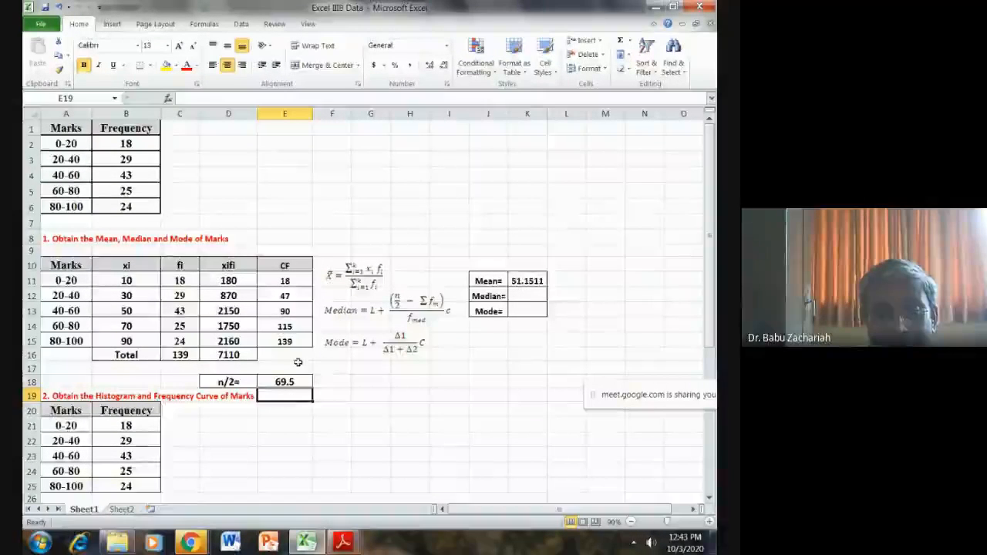
- Highlight the 40-60 median class in cell A13 with a yellow fill
{"action": "left_click", "coordinate": [81, 310]}
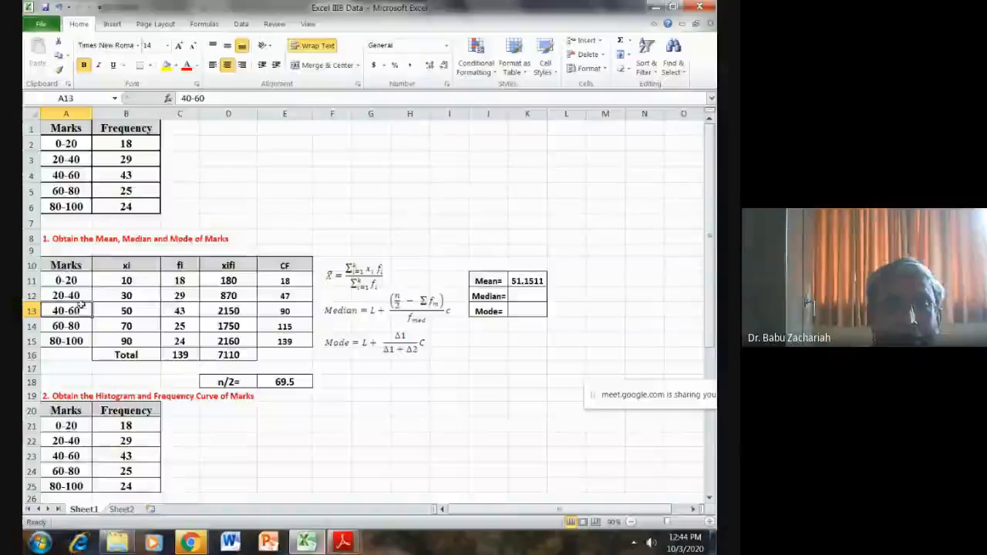
{"action": "left_click", "coordinate": [165, 65]}
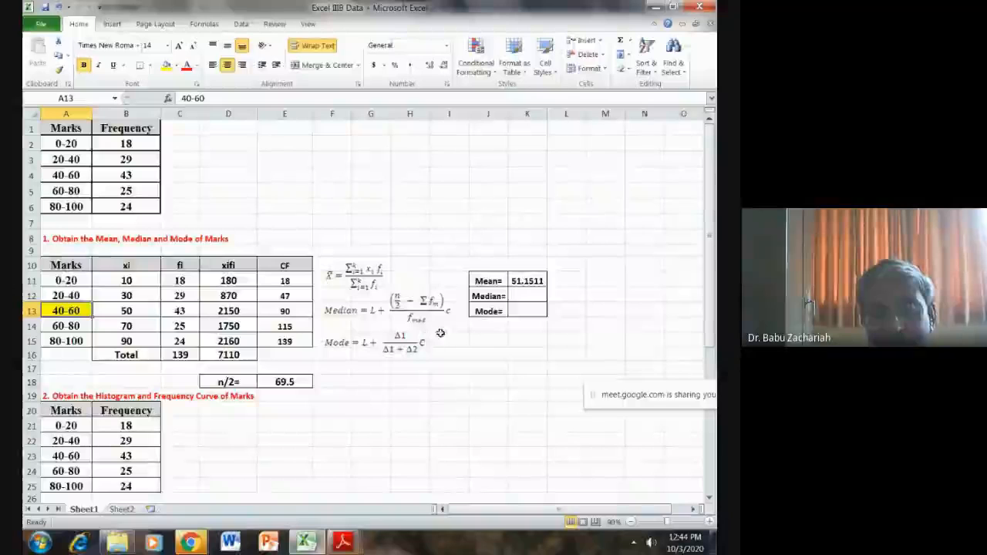
- Calculate the median in cell K12 with the formula =40+(E18-E12)*20/43
{"action": "left_click", "coordinate": [531, 294]}
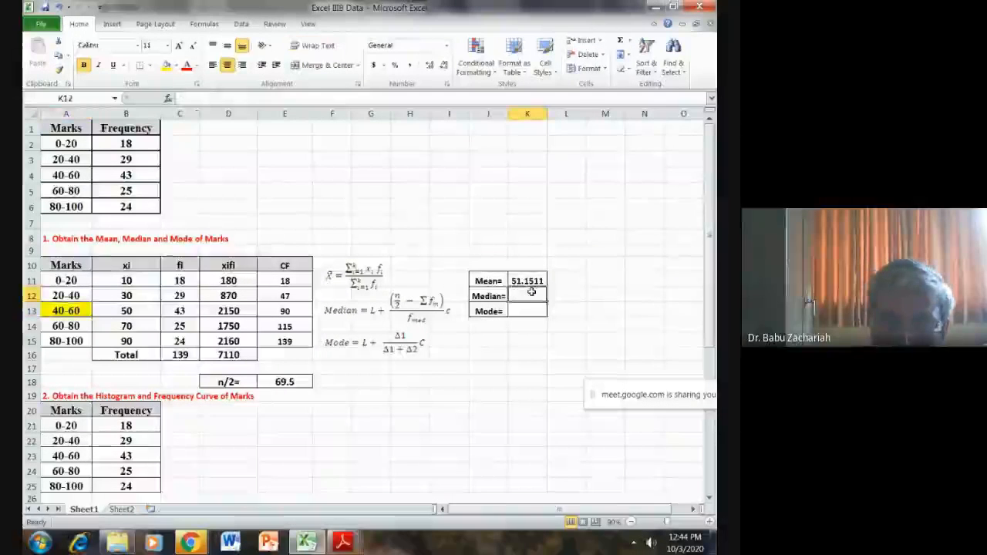
{"action": "type", "text": "="}
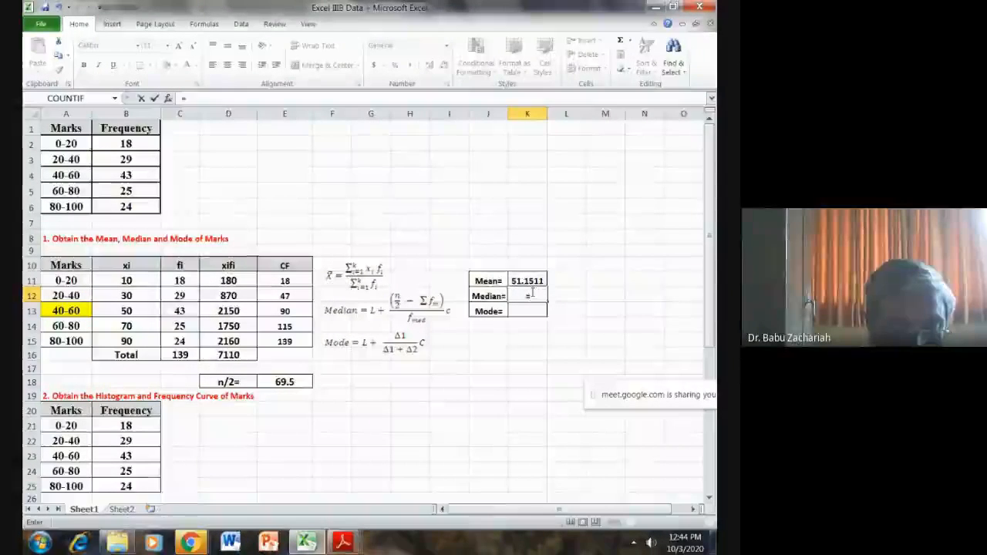
{"action": "type", "text": "40"}
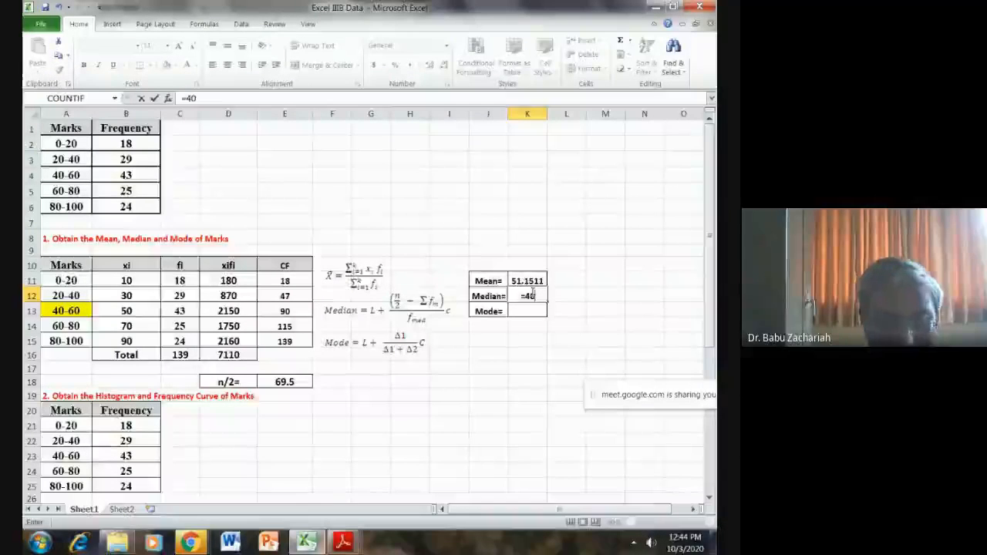
{"action": "type", "text": "+"}
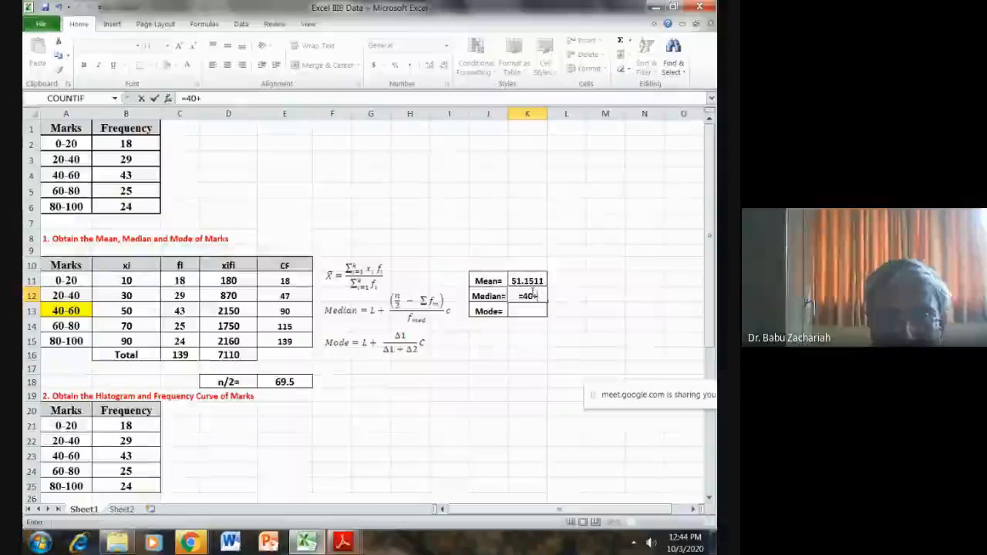
{"action": "type", "text": "("}
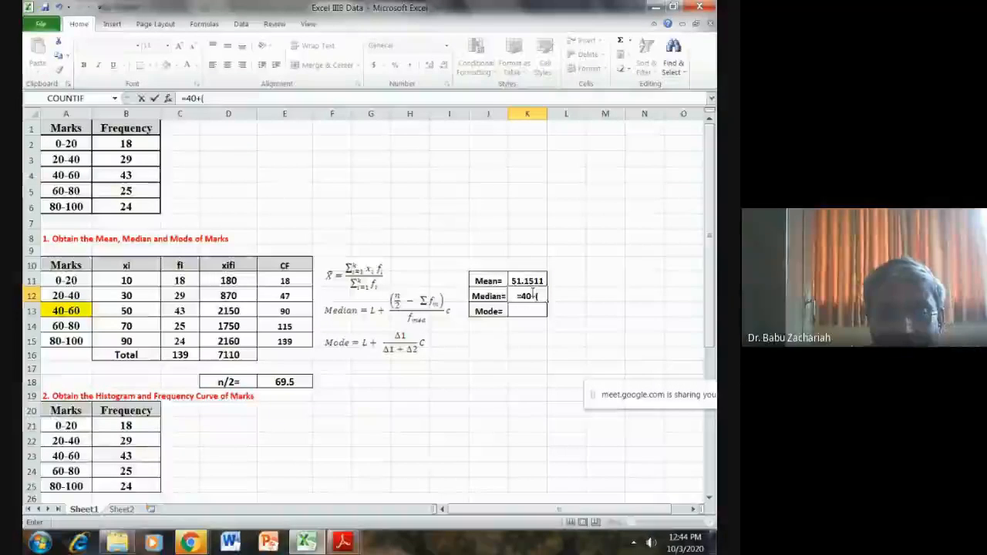
{"action": "left_click", "coordinate": [301, 382]}
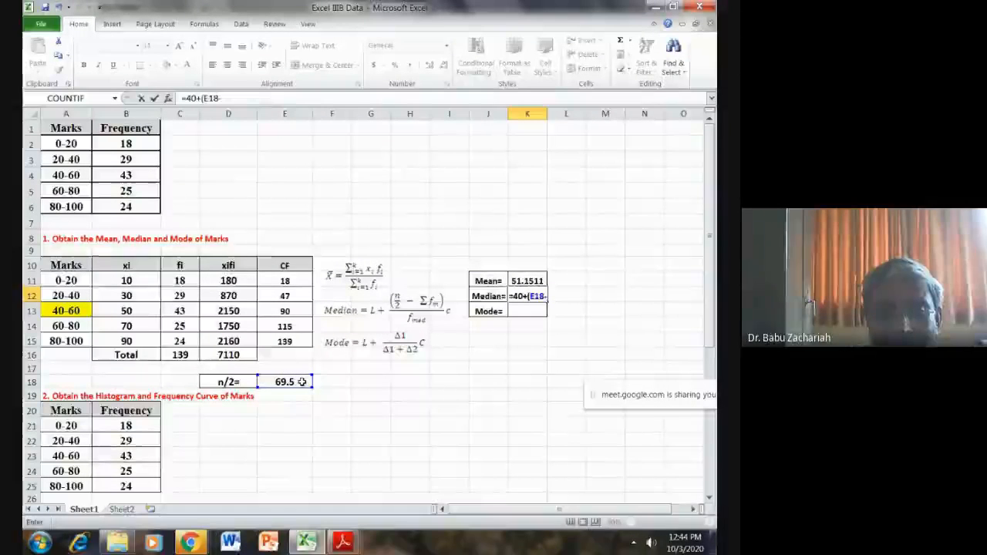
{"action": "type", "text": "-"}
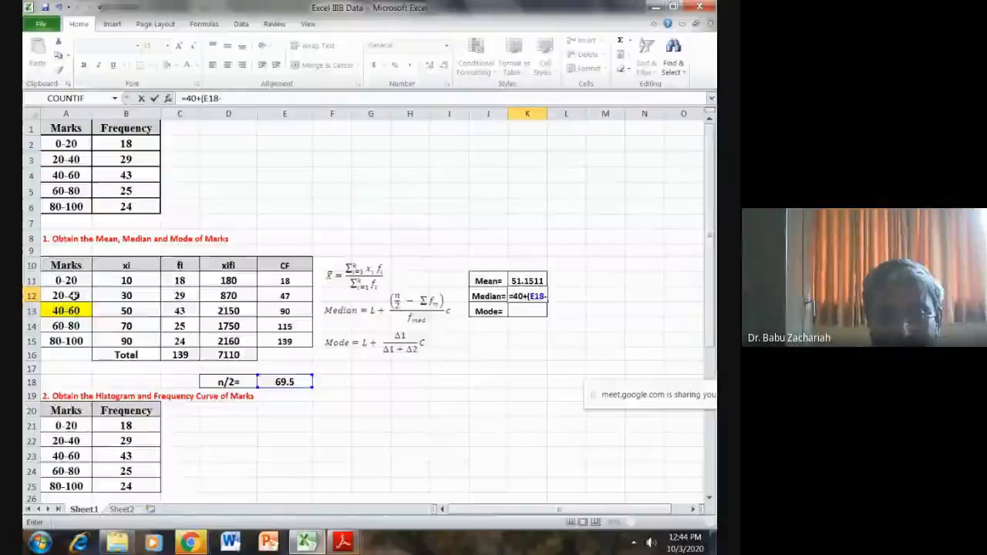
{"action": "left_click", "coordinate": [287, 297]}
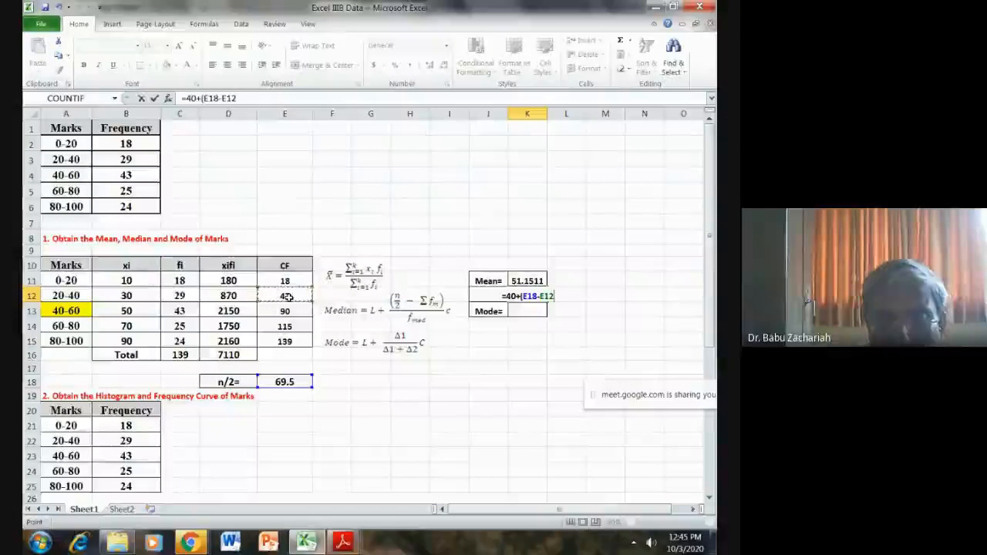
{"action": "type", "text": ")"}
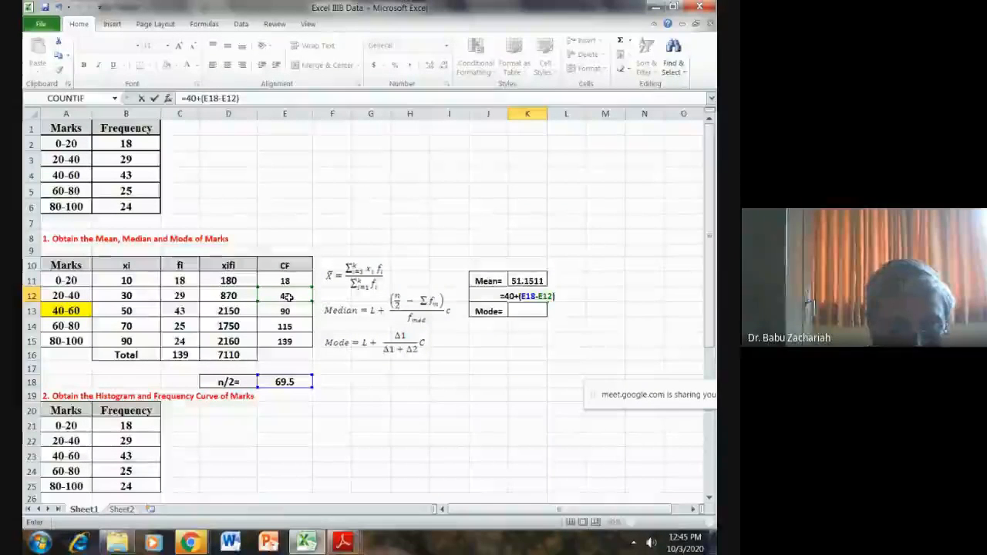
{"action": "type", "text": "*"}
{"action": "type", "text": "2"}
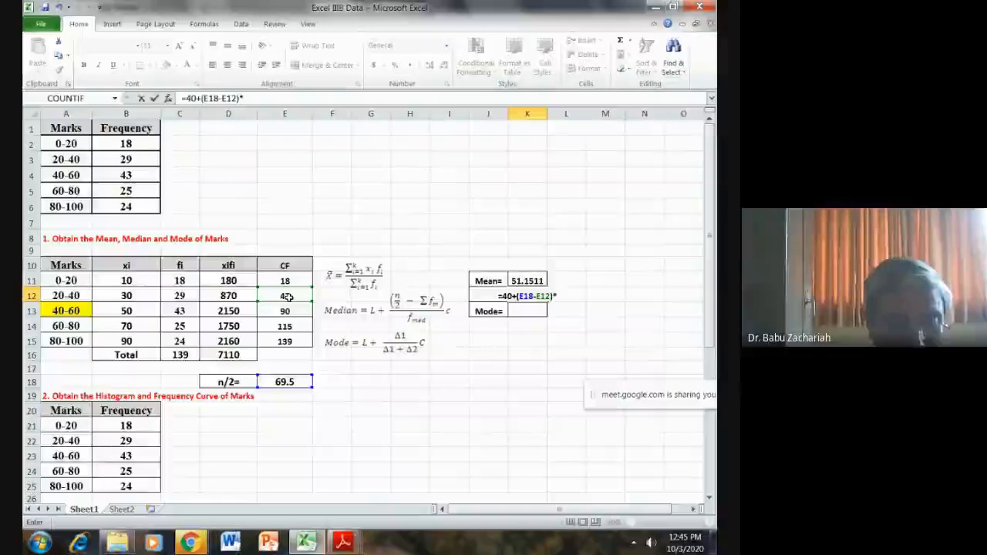
{"action": "type", "text": "0"}
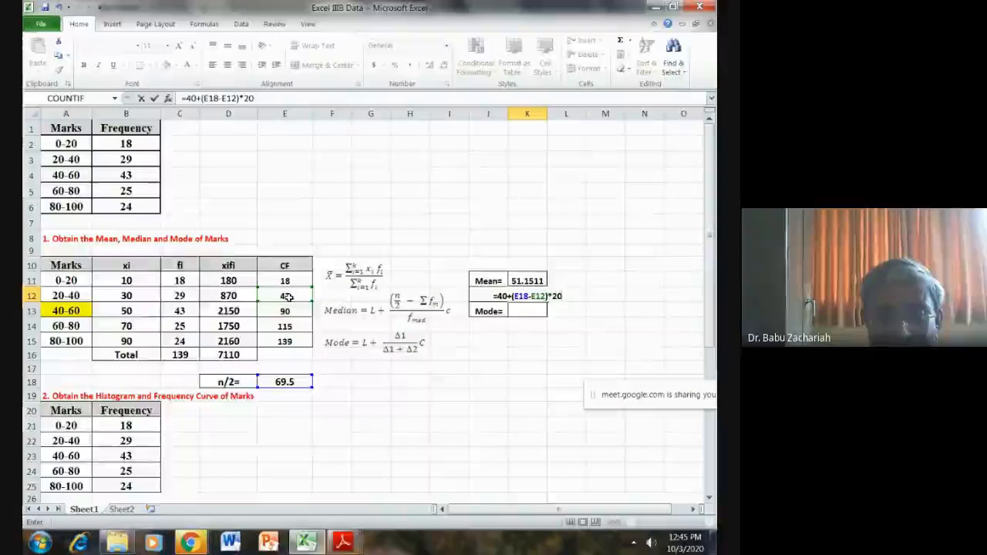
{"action": "type", "text": "/"}
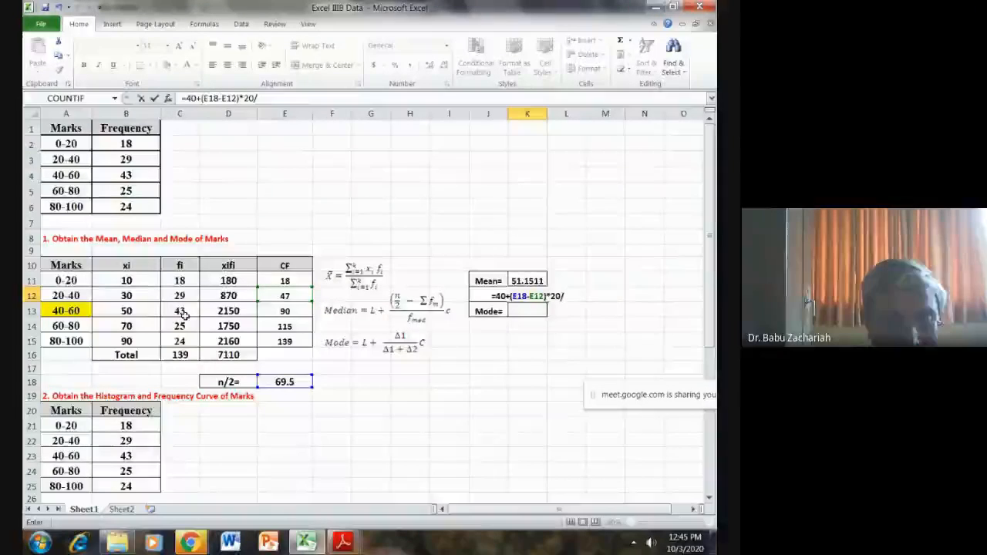
{"action": "type", "text": "43"}
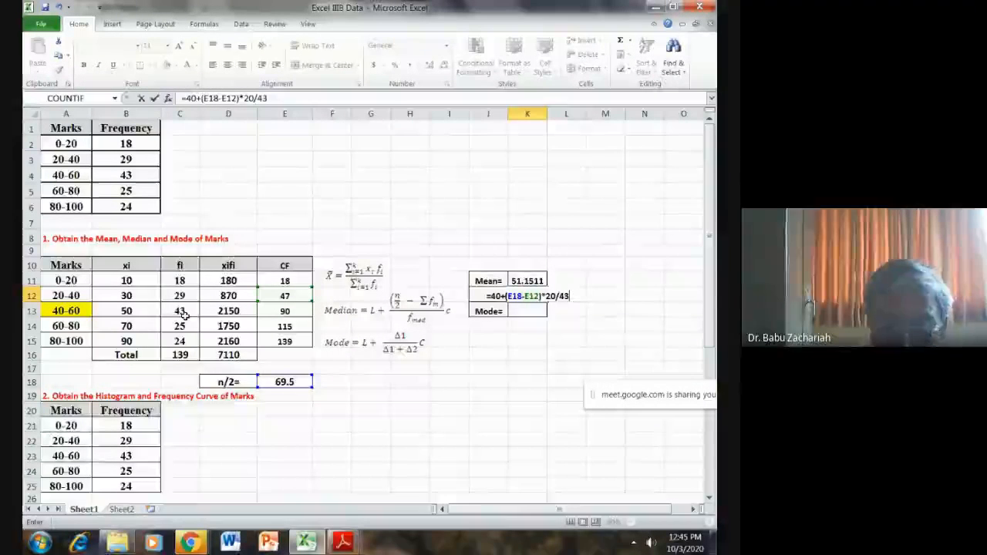
{"action": "key", "text": "Return"}
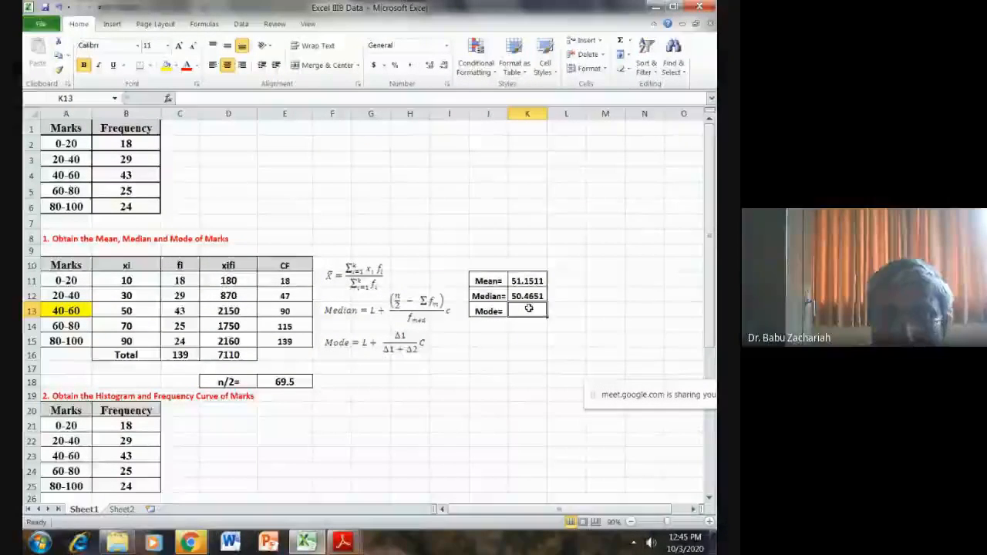
- Calculate the mode in cell K13 with the formula =40+14*20/(14+18)
{"action": "type", "text": "="}
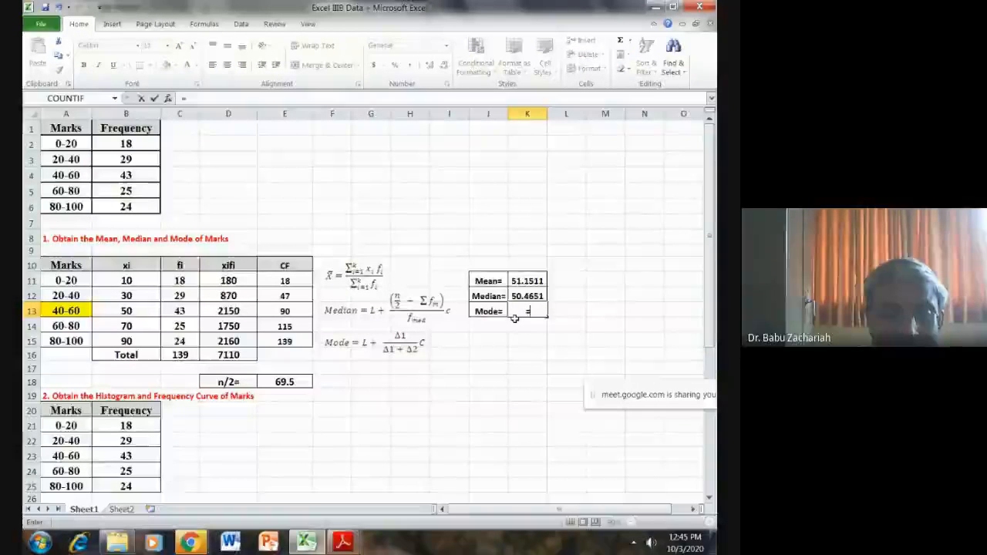
{"action": "type", "text": "4"}
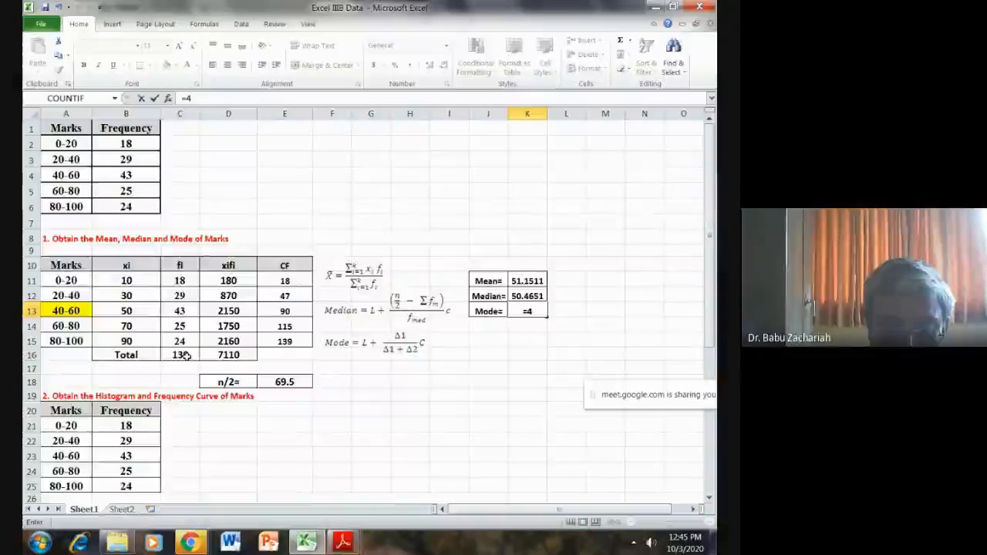
{"action": "type", "text": "0+"}
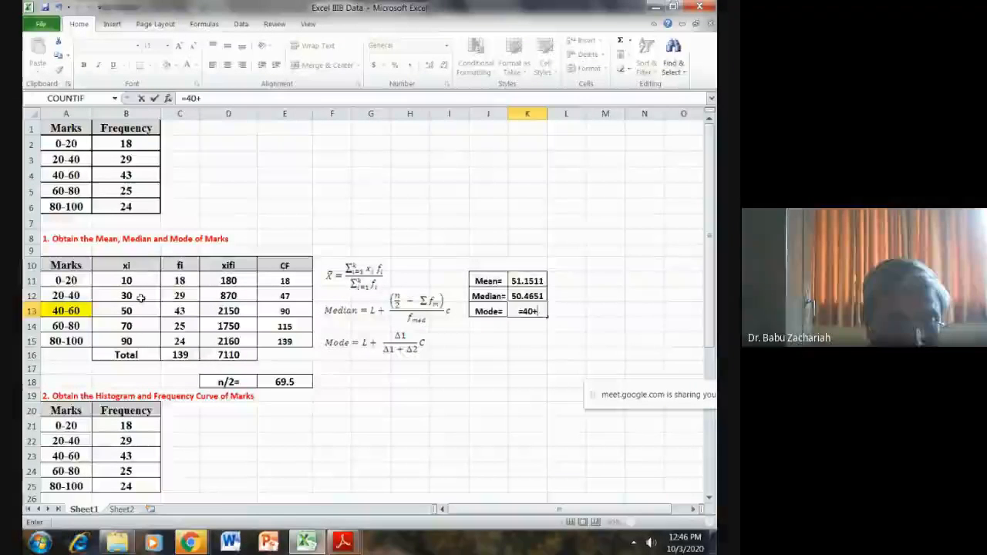
{"action": "type", "text": "20"}
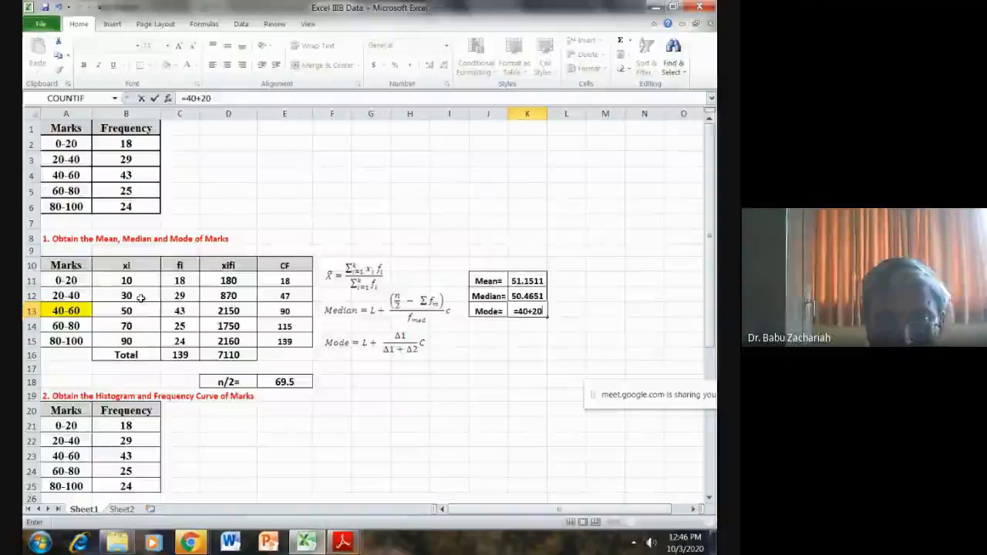
{"action": "type", "text": "*"}
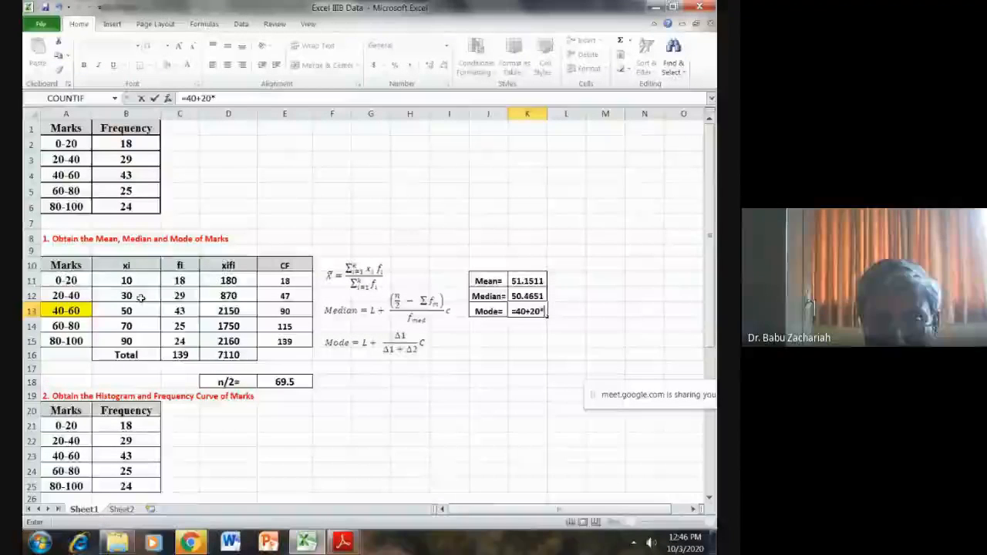
{"action": "type", "text": "20"}
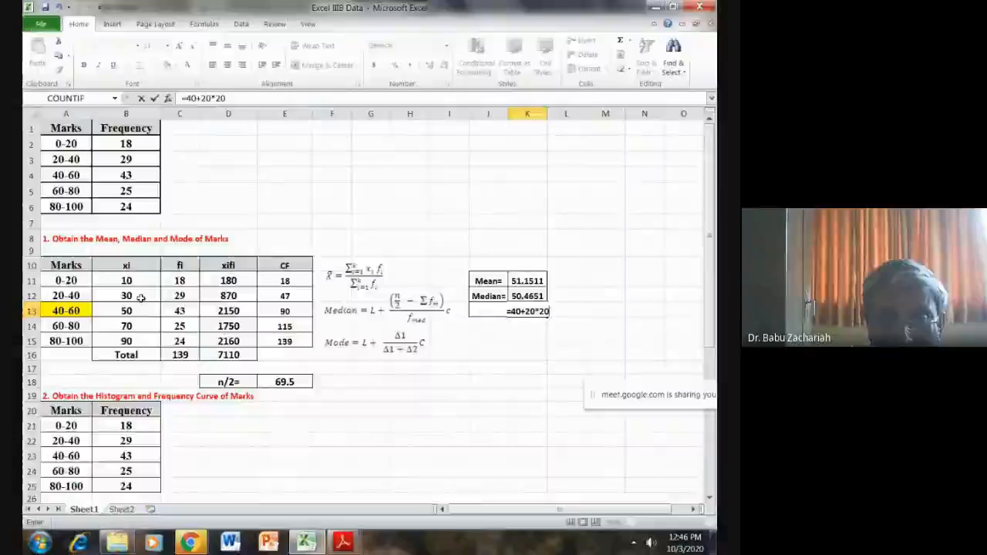
{"action": "left_click", "coordinate": [535, 311]}
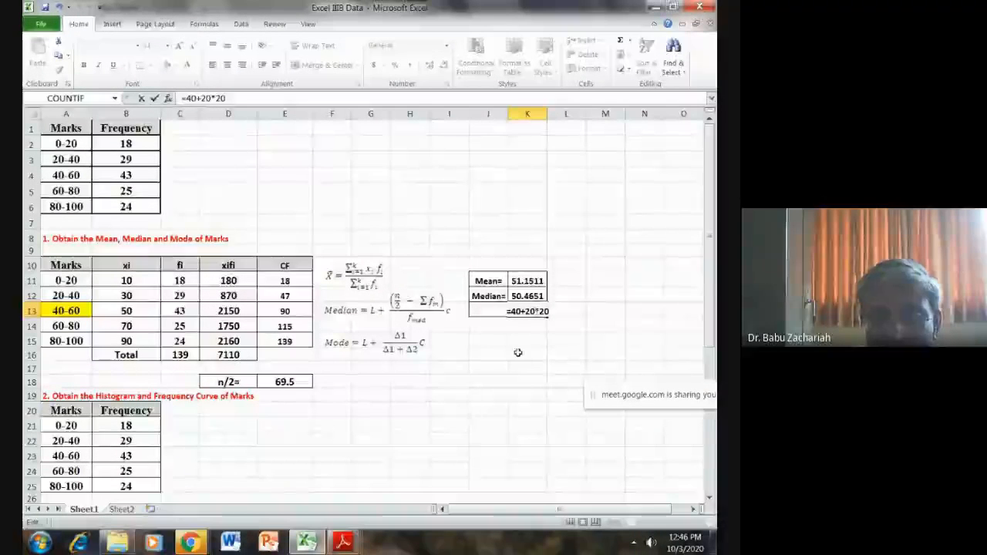
{"action": "key", "text": "BackSpace"}
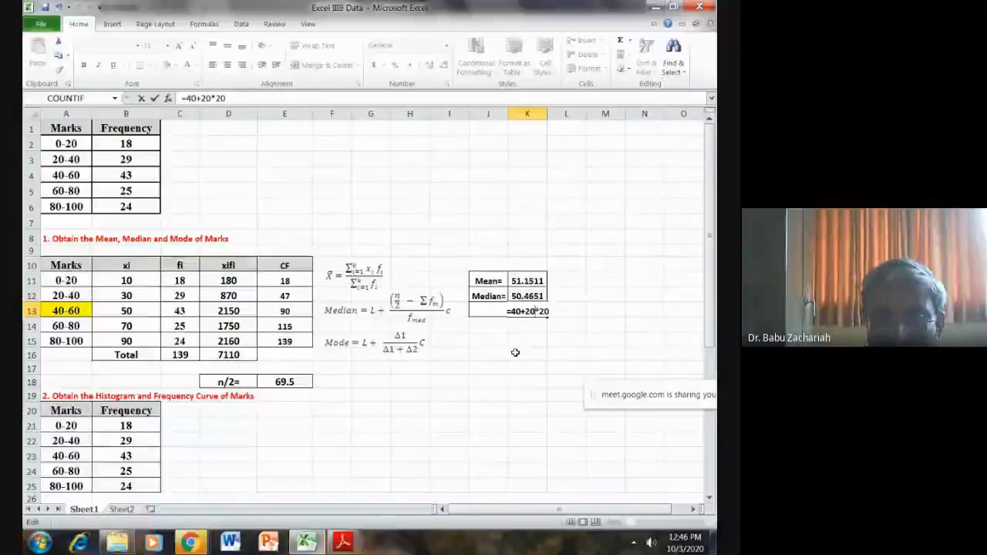
{"action": "key", "text": "BackSpace"}
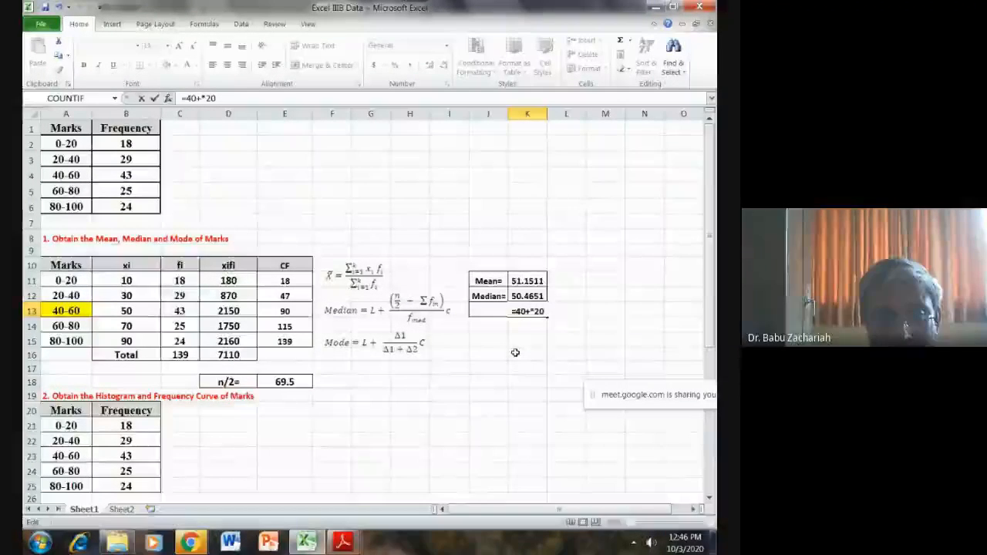
{"action": "type", "text": "14"}
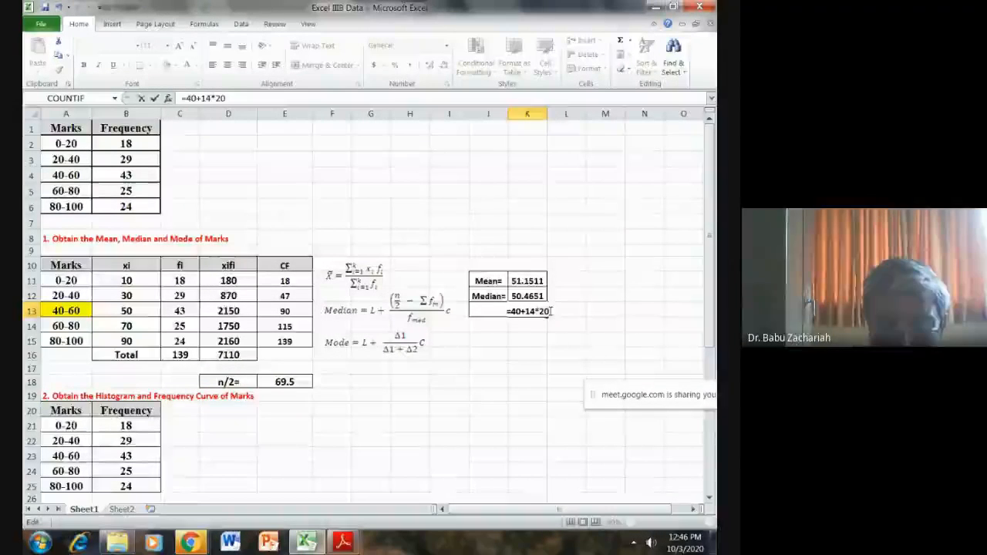
{"action": "type", "text": "/("}
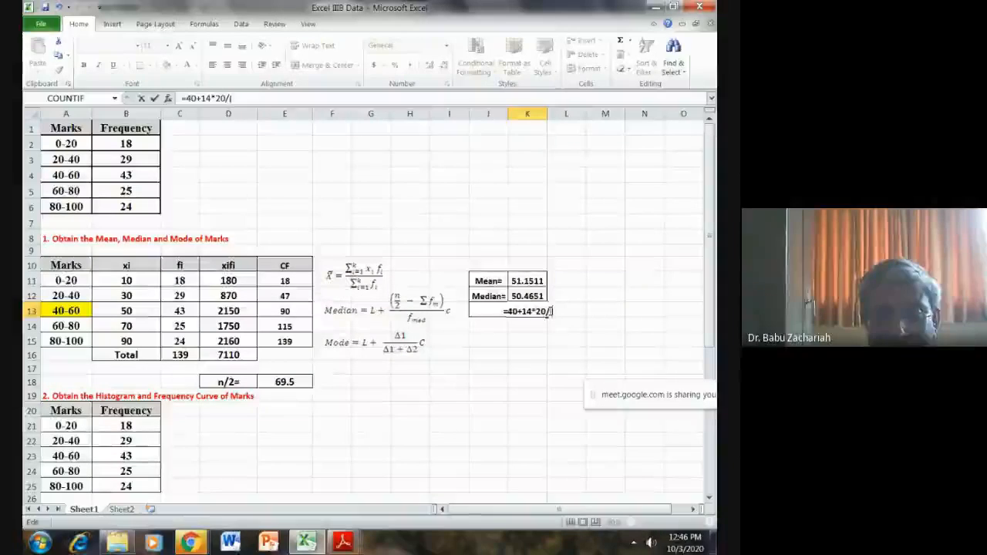
{"action": "type", "text": "14+"}
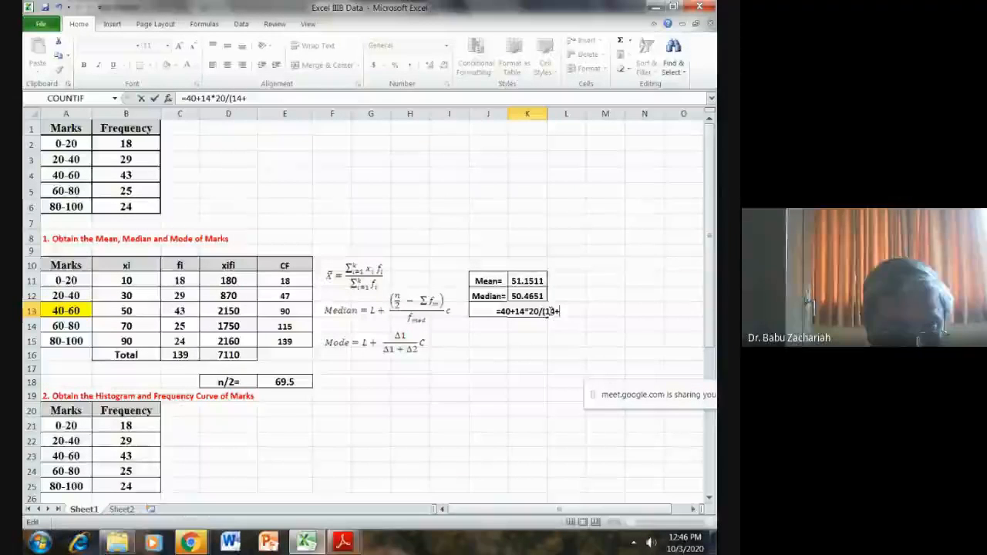
{"action": "type", "text": "18)"}
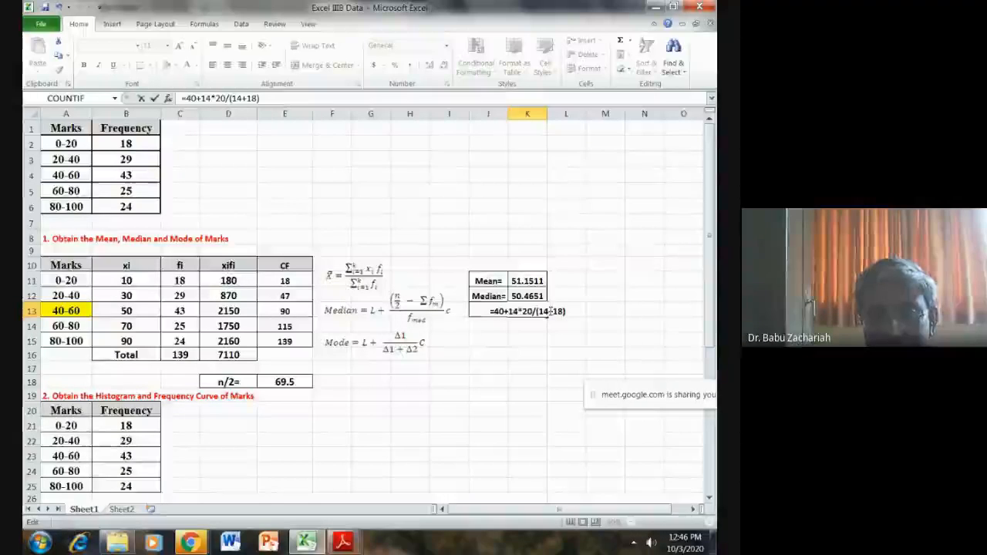
{"action": "key", "text": "Return"}
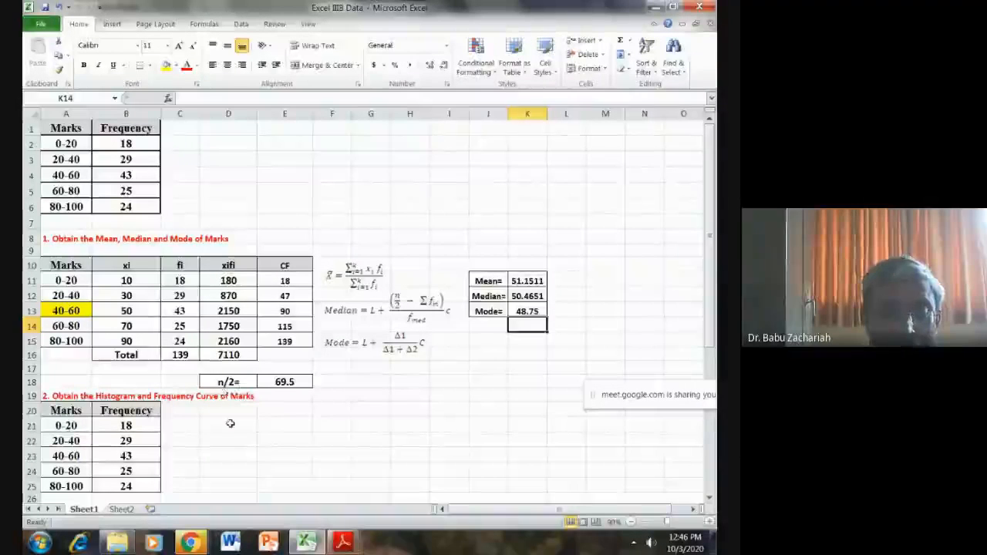
- Insert a 2-D clustered column chart from the marks and frequency table in A20:B25
{"action": "scroll", "coordinate": [223, 430], "scroll_direction": "down", "scroll_amount": 2}
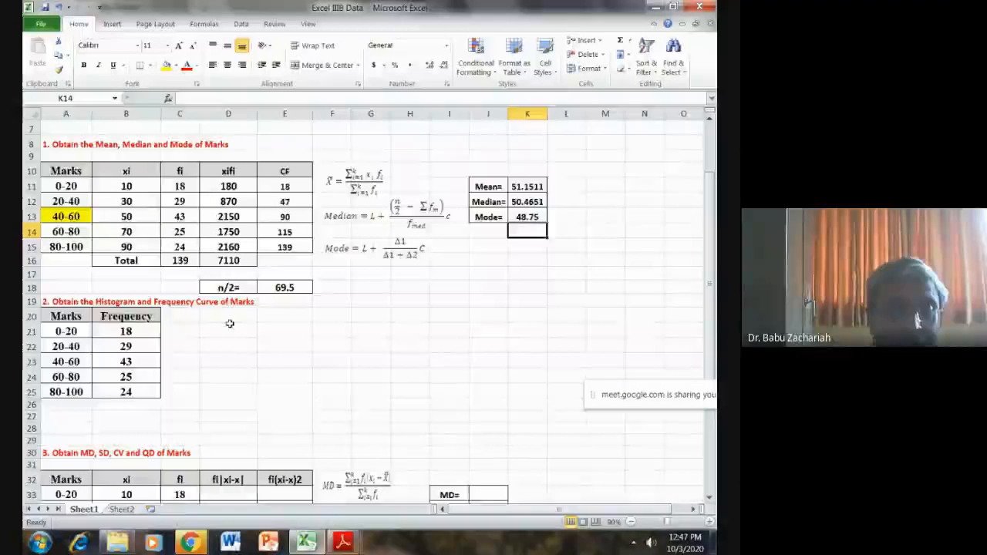
{"action": "left_click_drag", "start_coordinate": [65, 316], "coordinate": [129, 383]}
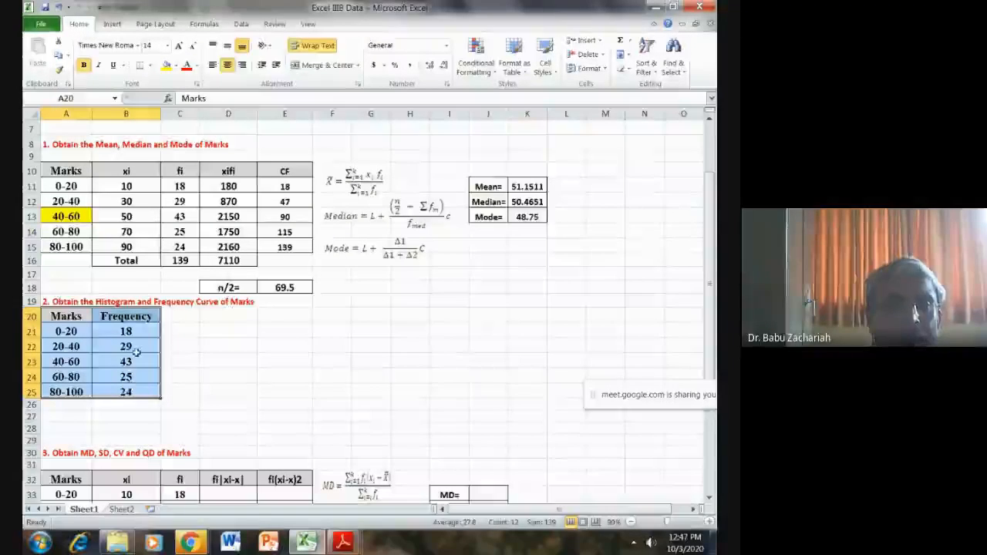
{"action": "left_click", "coordinate": [112, 24]}
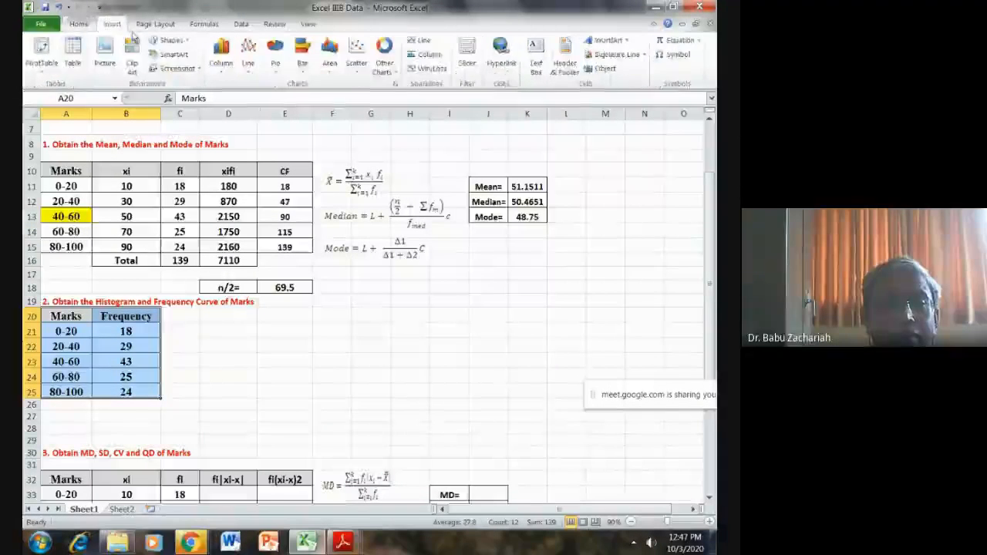
{"action": "left_click", "coordinate": [221, 51]}
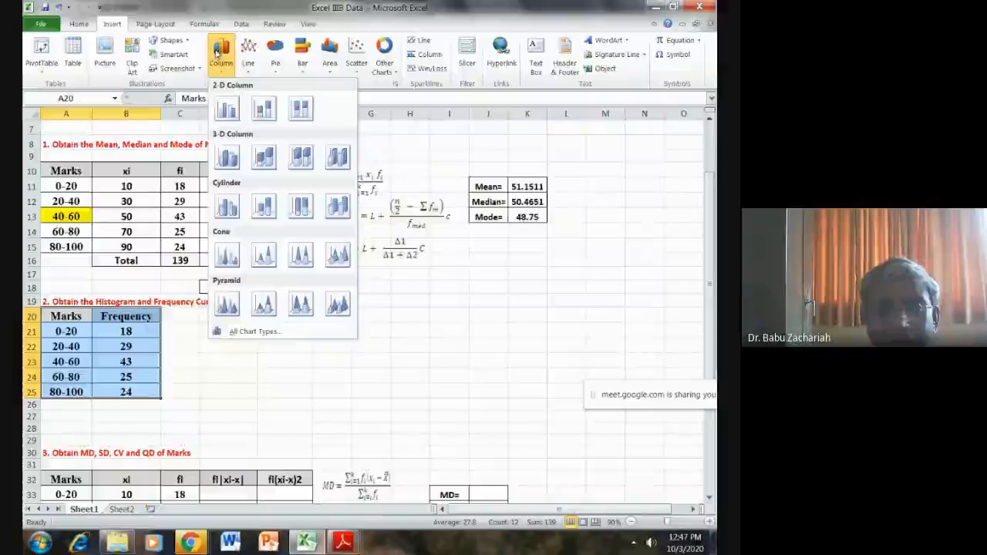
{"action": "left_click", "coordinate": [227, 109]}
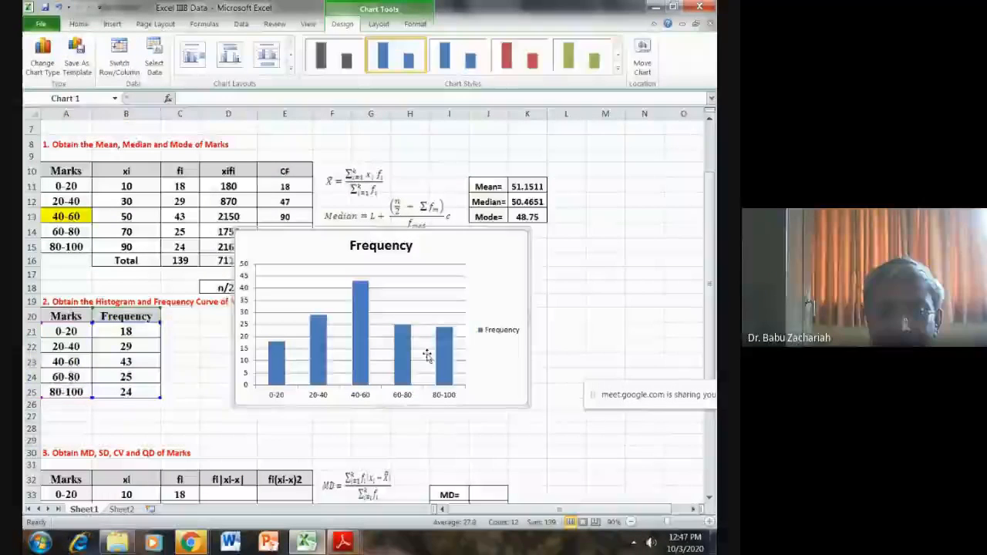
- Remove the legend from the Frequency column chart and set the series gap width to 0% to form a histogram
{"action": "left_click", "coordinate": [503, 330]}
{"action": "key", "text": "Delete"}
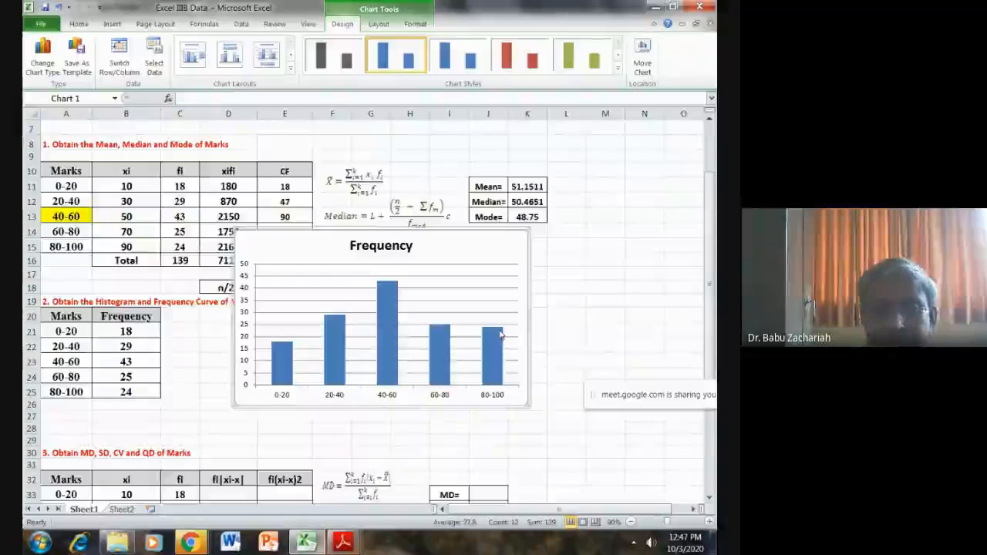
{"action": "right_click", "coordinate": [395, 362]}
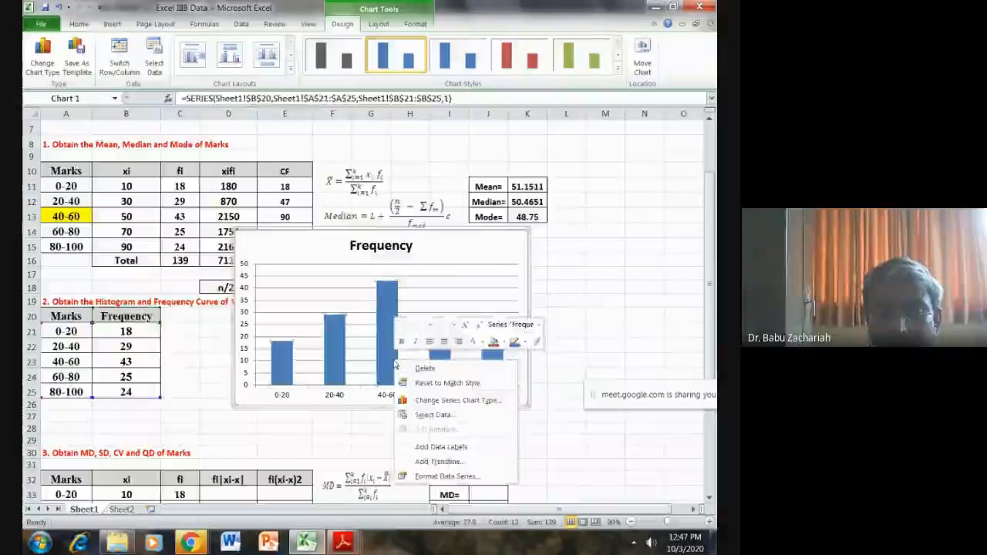
{"action": "left_click", "coordinate": [447, 476]}
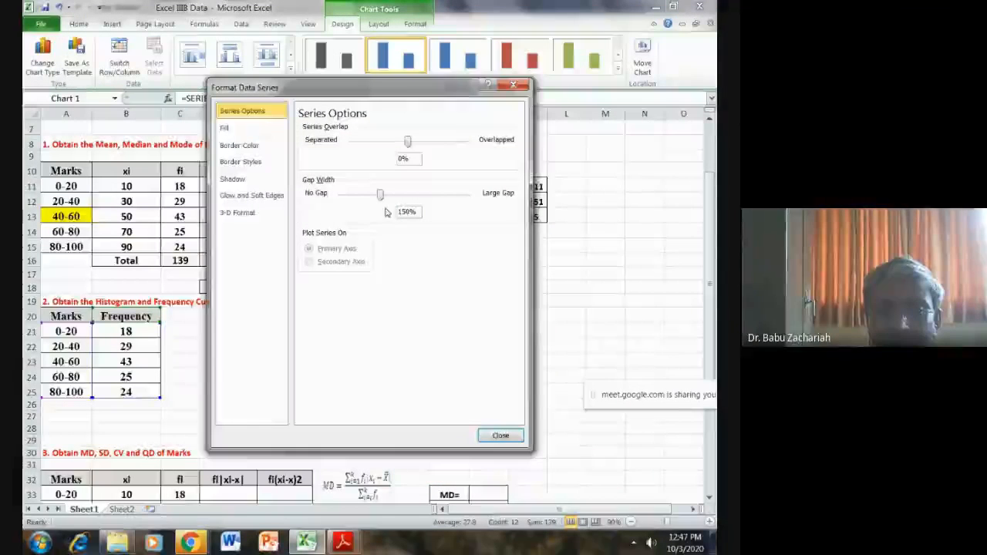
{"action": "left_click_drag", "start_coordinate": [380, 194], "coordinate": [341, 194]}
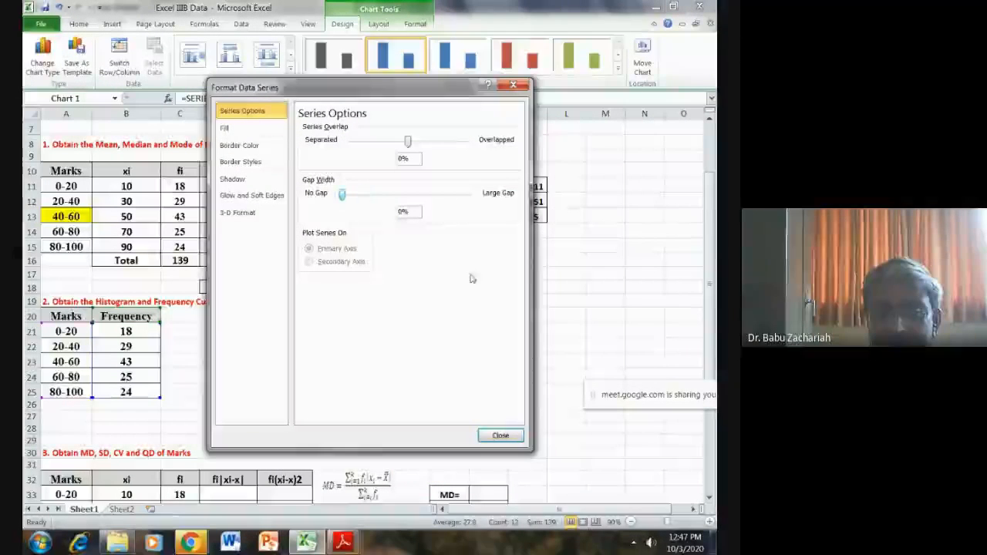
{"action": "left_click", "coordinate": [501, 436]}
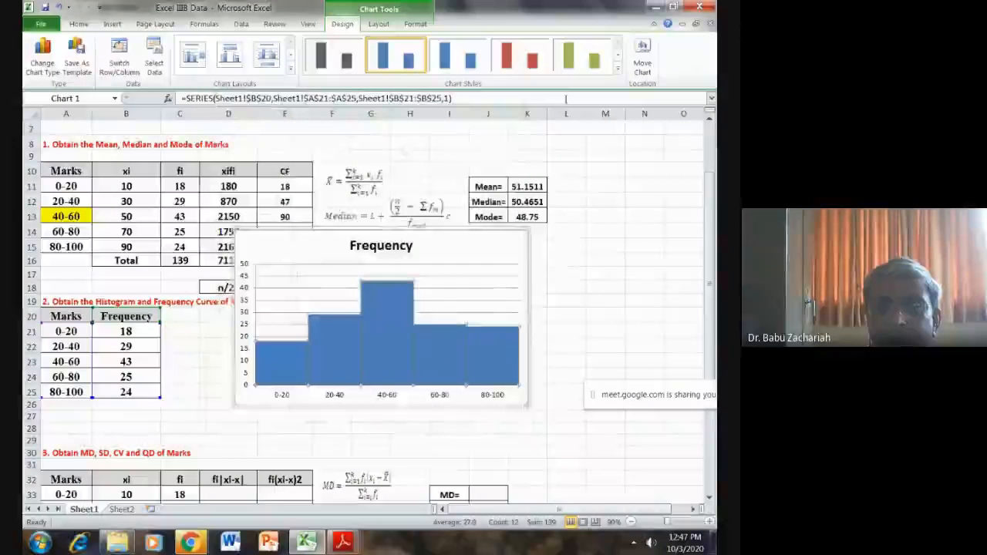
- Apply the purple bevelled chart style to the histogram and move the chart clear of the tables, over columns H to O
{"action": "left_click", "coordinate": [617, 67]}
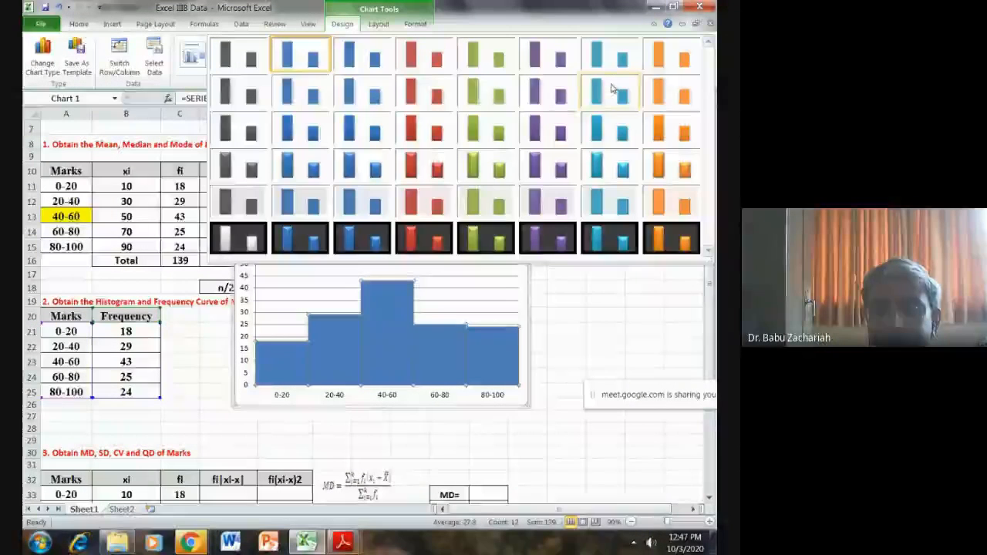
{"action": "left_click", "coordinate": [549, 165]}
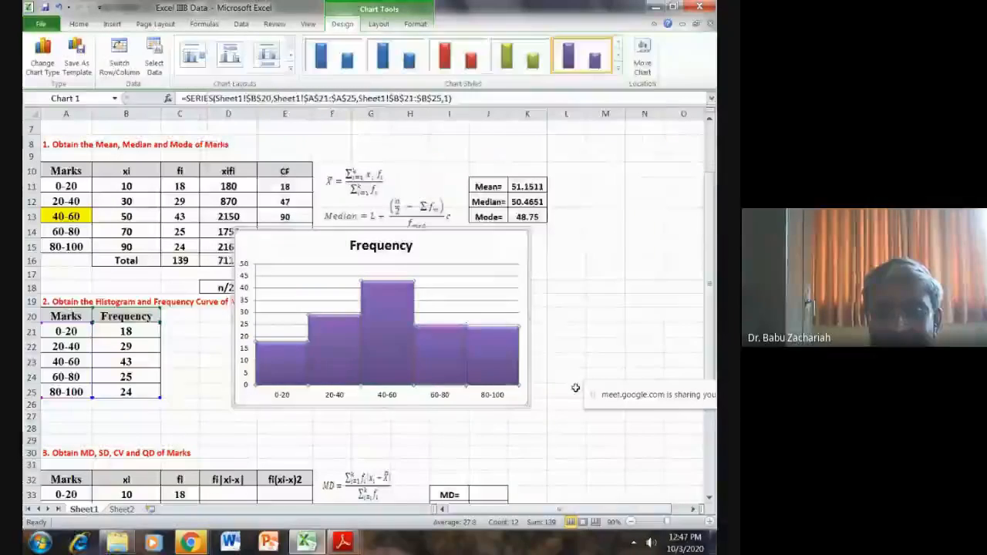
{"action": "left_click", "coordinate": [645, 360]}
{"action": "left_click_drag", "start_coordinate": [458, 233], "coordinate": [622, 259]}
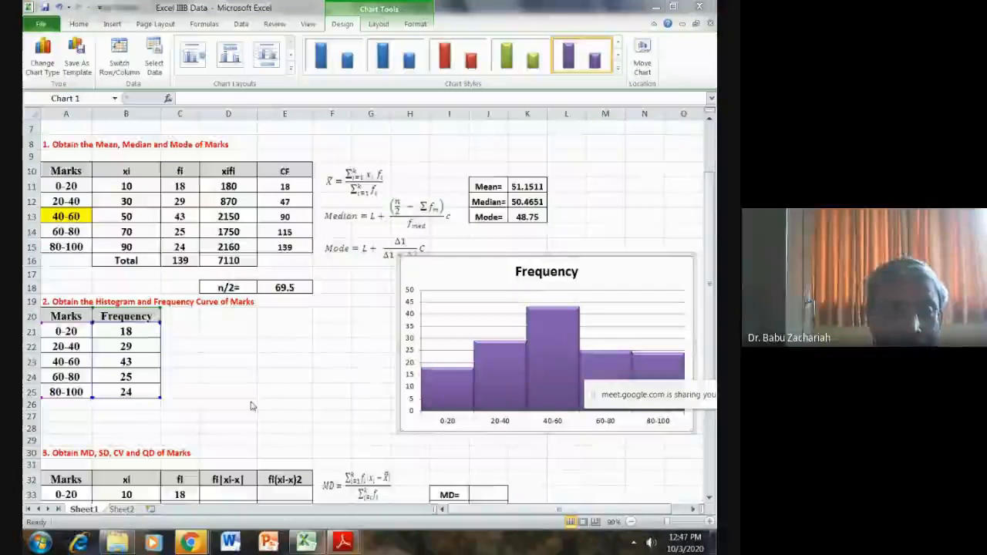
- Insert a 2-D line chart without a legend from the table in A20:B25 and place it over the histogram
{"action": "left_click", "coordinate": [300, 358]}
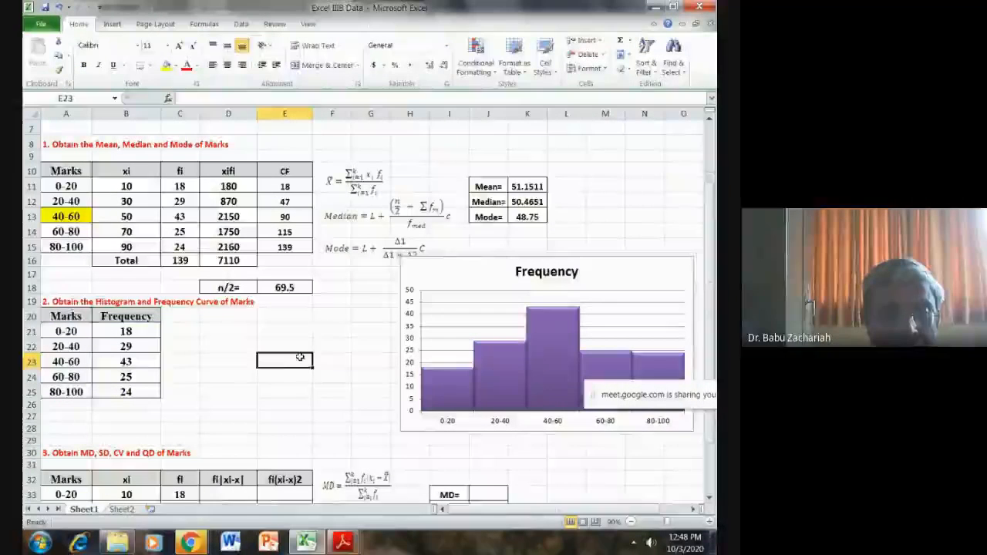
{"action": "left_click_drag", "start_coordinate": [65, 317], "coordinate": [126, 392]}
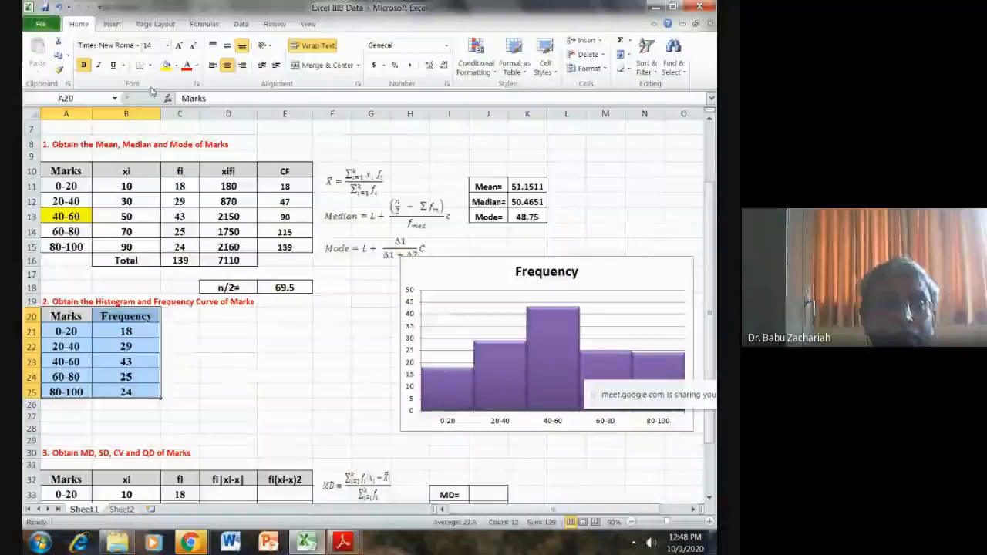
{"action": "left_click", "coordinate": [112, 24]}
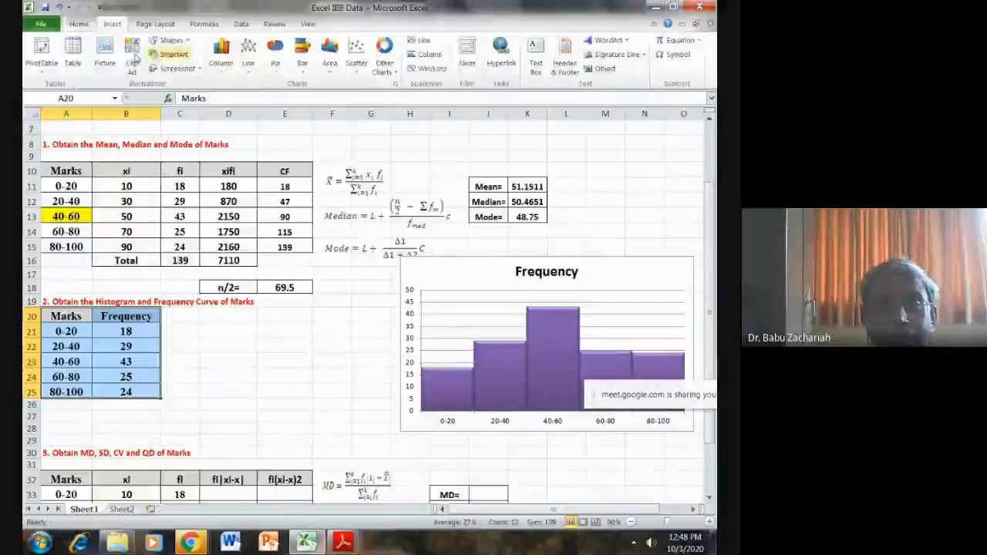
{"action": "left_click", "coordinate": [248, 58]}
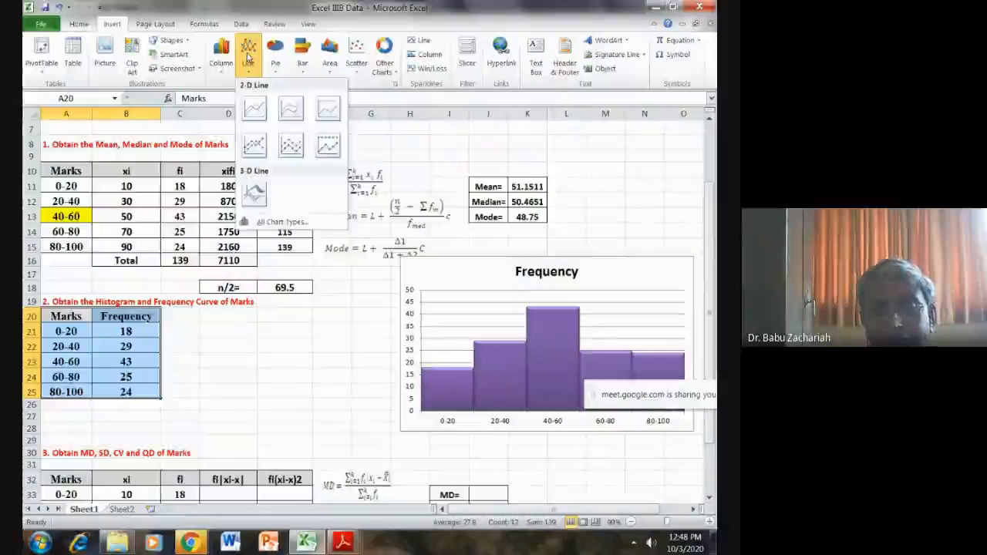
{"action": "left_click", "coordinate": [256, 104]}
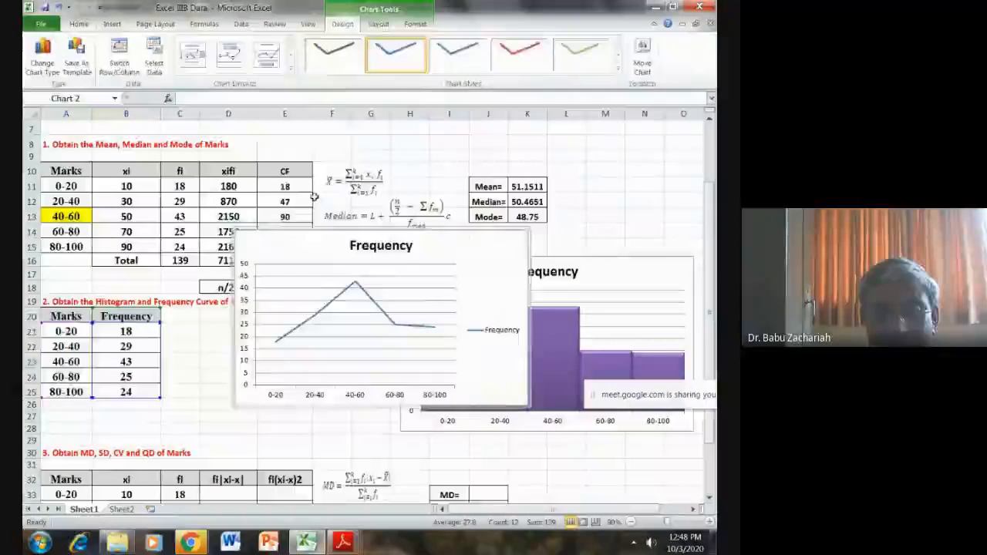
{"action": "left_click", "coordinate": [494, 331]}
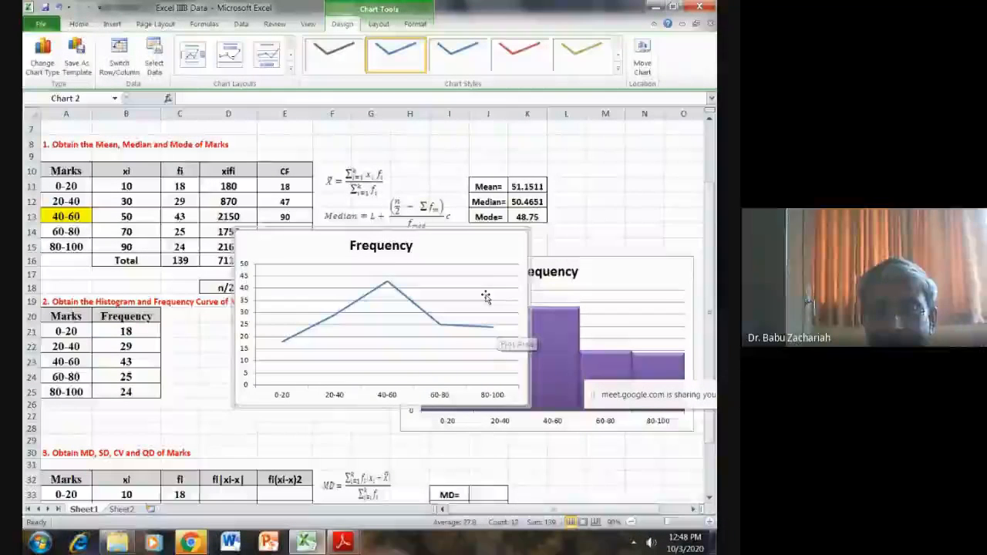
{"action": "left_click_drag", "start_coordinate": [453, 231], "coordinate": [613, 299]}
- Delete the frequency line chart and the purple histogram from the sheet
{"action": "scroll", "coordinate": [332, 349], "scroll_direction": "up", "scroll_amount": 2}
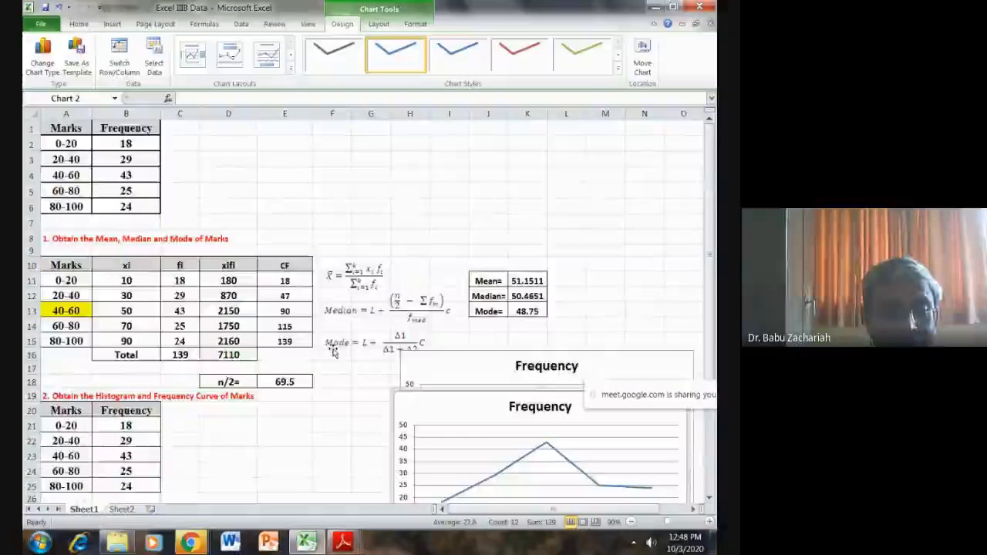
{"action": "scroll", "coordinate": [334, 352], "scroll_direction": "down", "scroll_amount": 3}
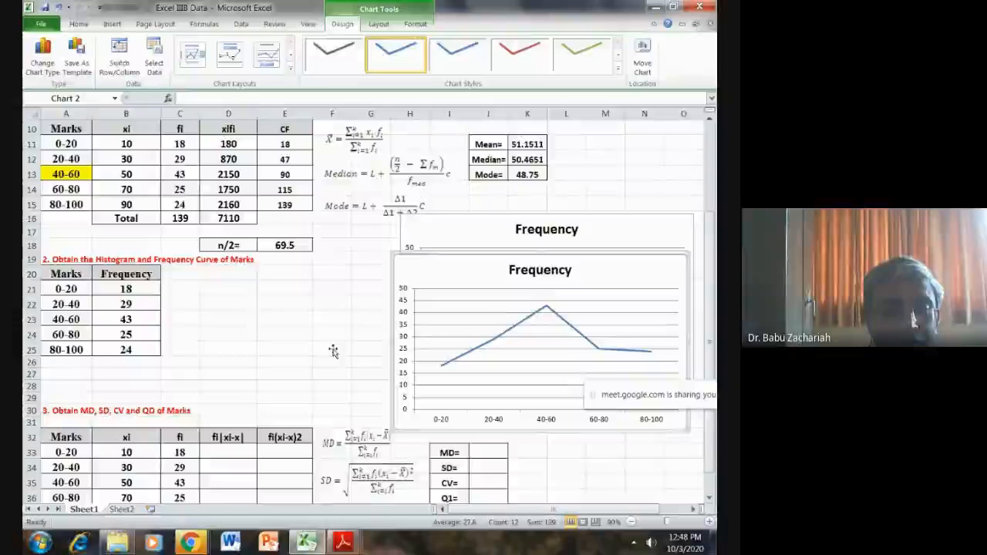
{"action": "scroll", "coordinate": [332, 352], "scroll_direction": "down", "scroll_amount": 2}
{"action": "scroll", "coordinate": [332, 352], "scroll_direction": "down", "scroll_amount": 1}
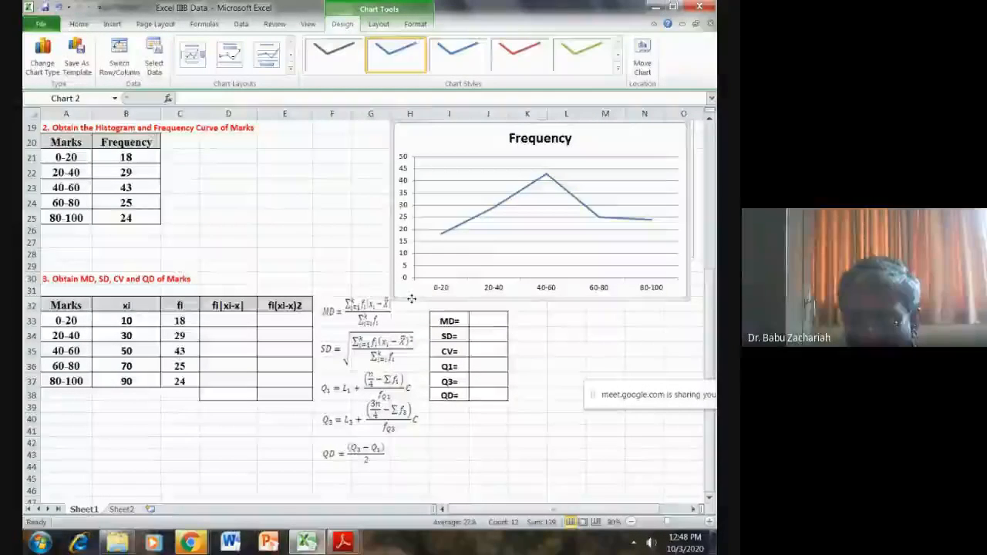
{"action": "key", "text": "Delete"}
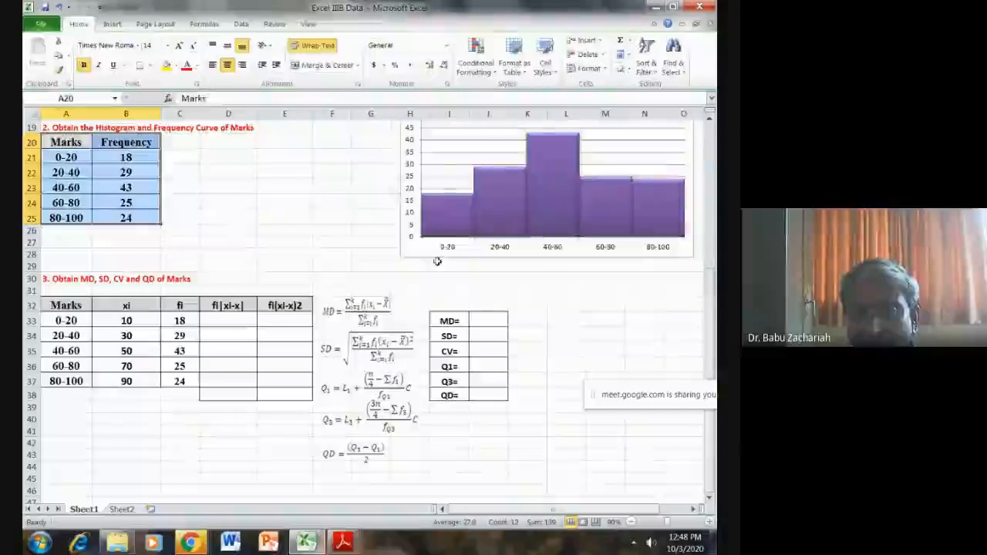
{"action": "left_click", "coordinate": [429, 256]}
{"action": "key", "text": "Delete"}
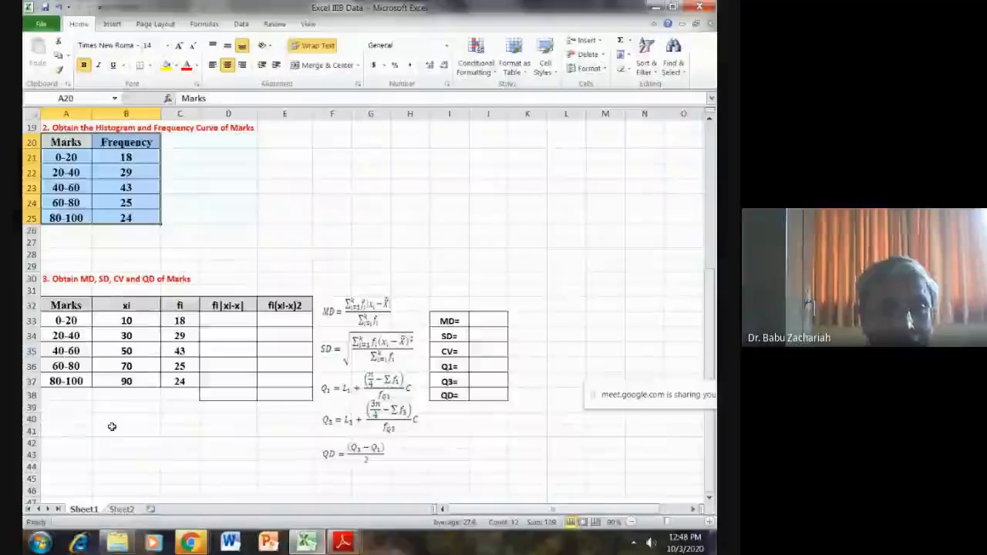
- Calculate fi|xi-x| for the 0-20 class in cell D33 with the formula =C33*ABS(B33-K11)
{"action": "scroll", "coordinate": [112, 426], "scroll_direction": "up", "scroll_amount": 3}
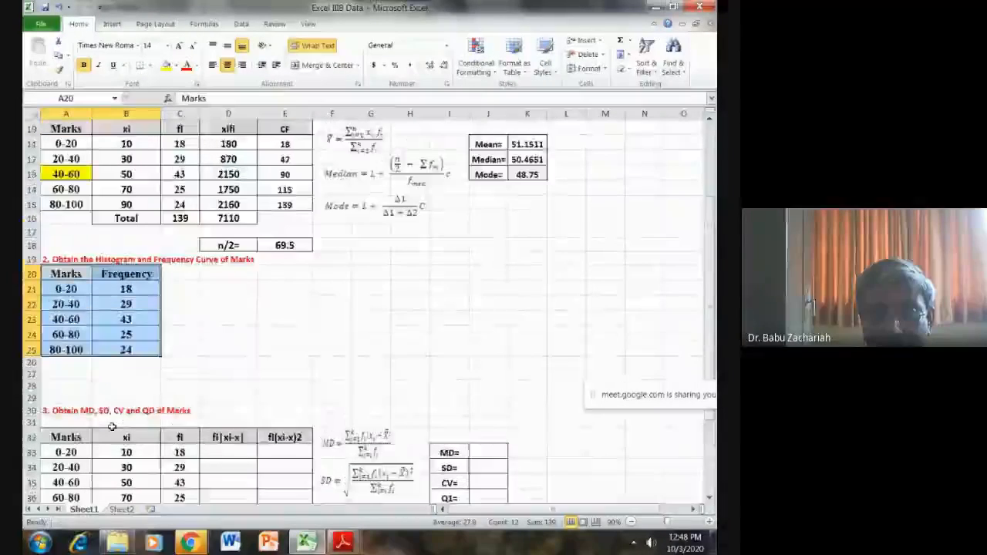
{"action": "scroll", "coordinate": [300, 311], "scroll_direction": "up", "scroll_amount": 1}
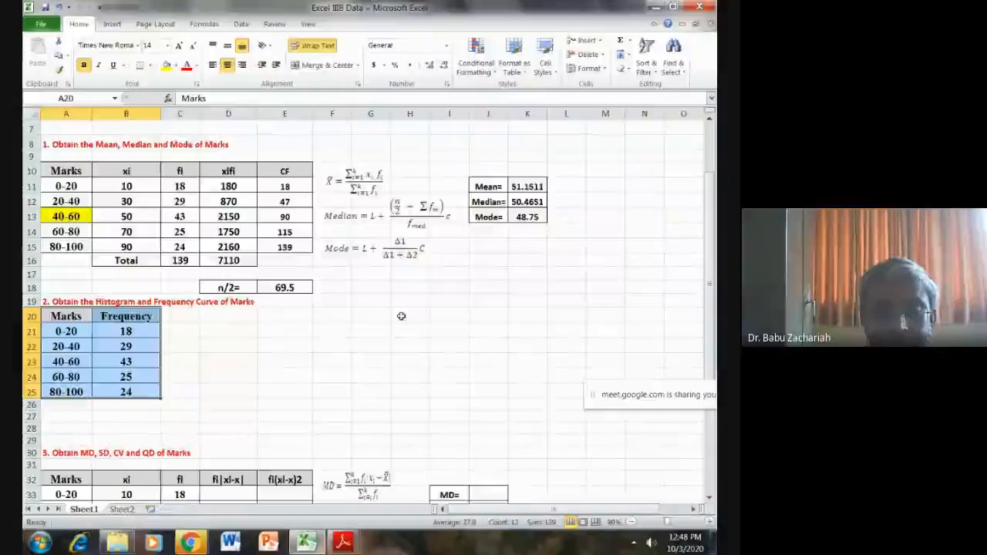
{"action": "scroll", "coordinate": [374, 324], "scroll_direction": "down", "scroll_amount": 3}
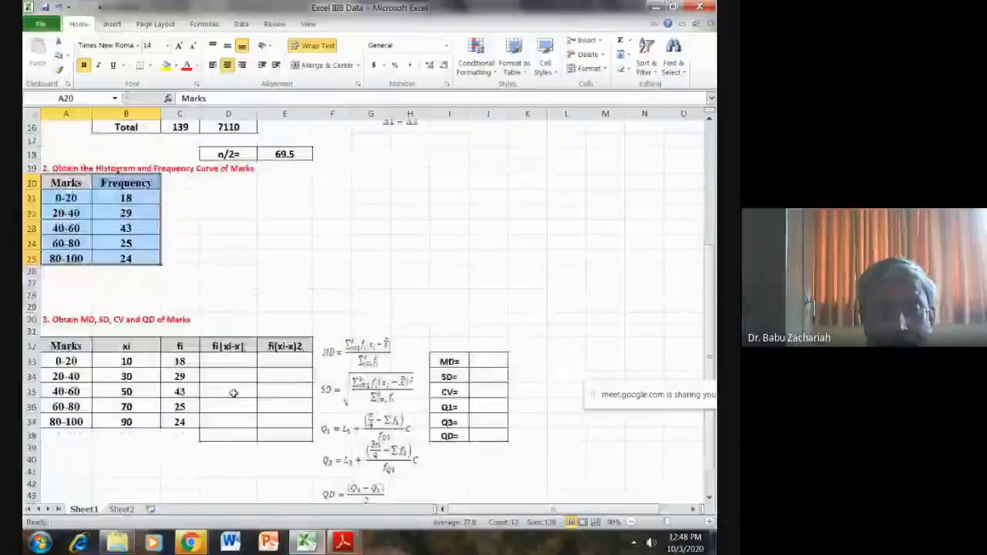
{"action": "scroll", "coordinate": [233, 394], "scroll_direction": "down", "scroll_amount": 1}
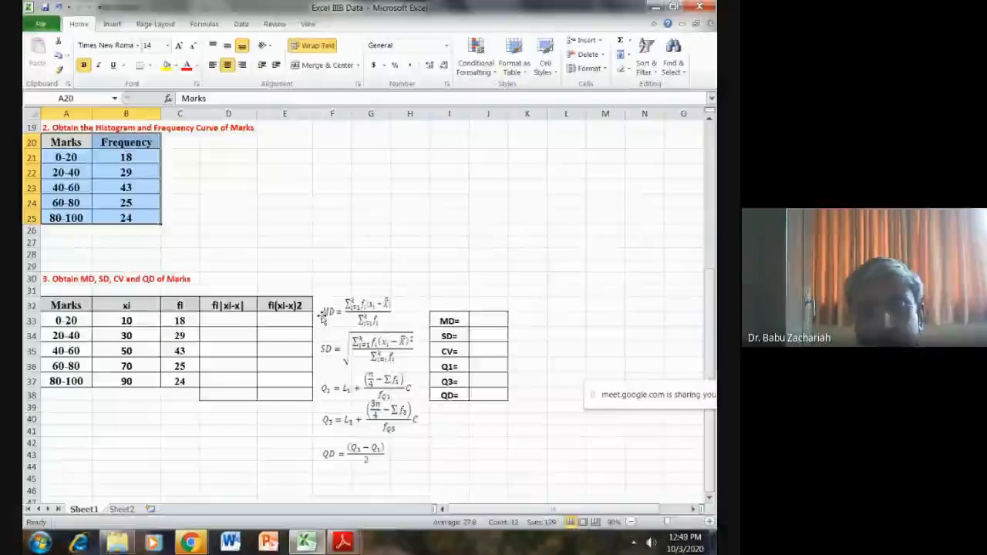
{"action": "left_click", "coordinate": [219, 324]}
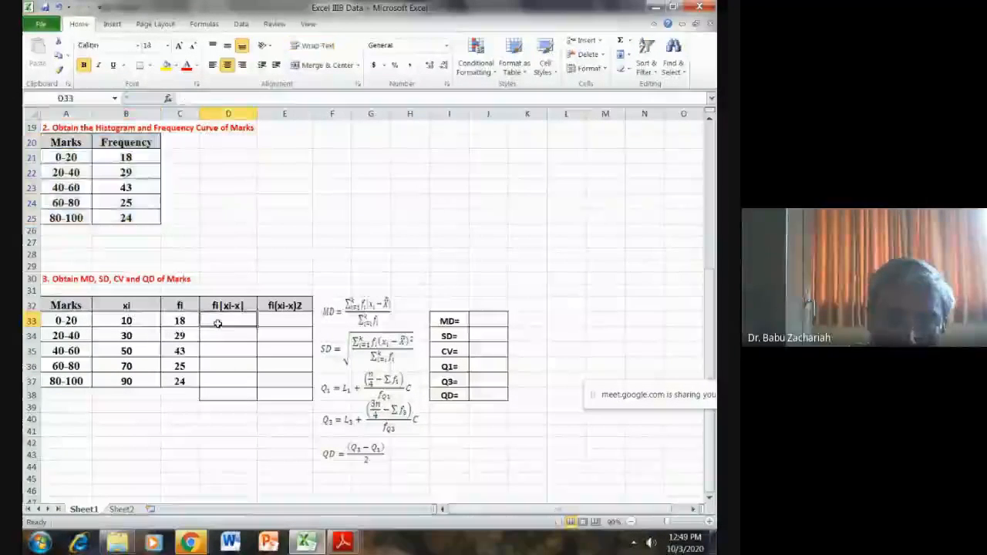
{"action": "type", "text": "="}
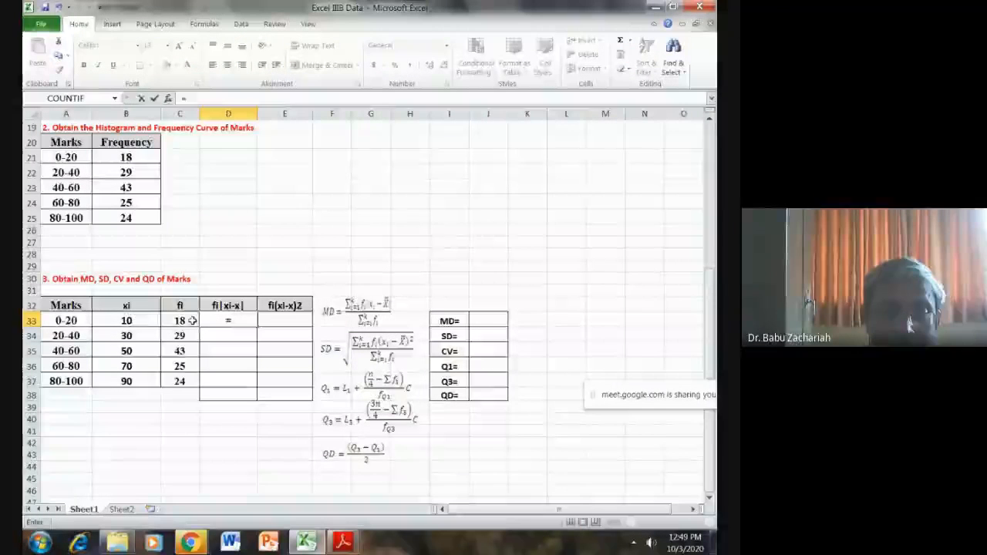
{"action": "left_click", "coordinate": [190, 320]}
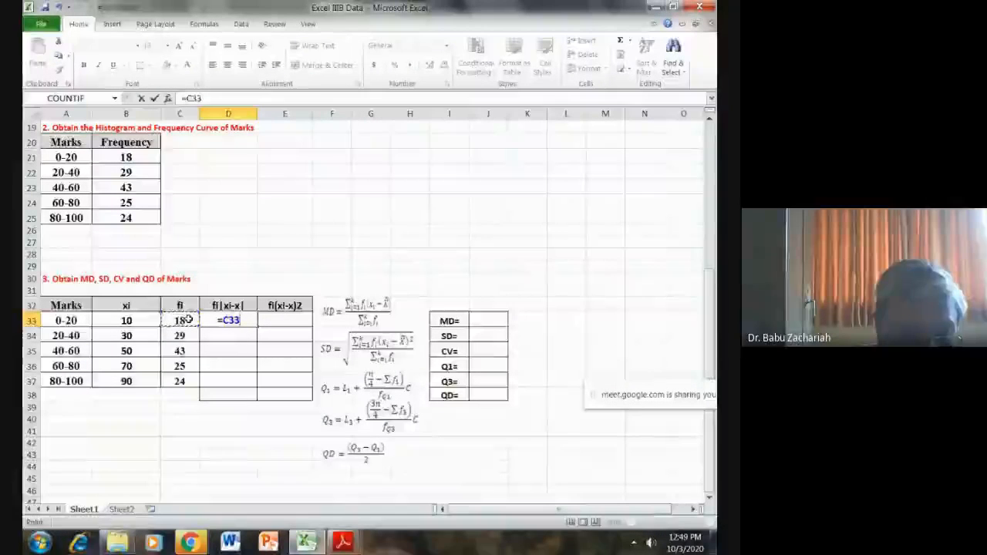
{"action": "type", "text": "*ABS"}
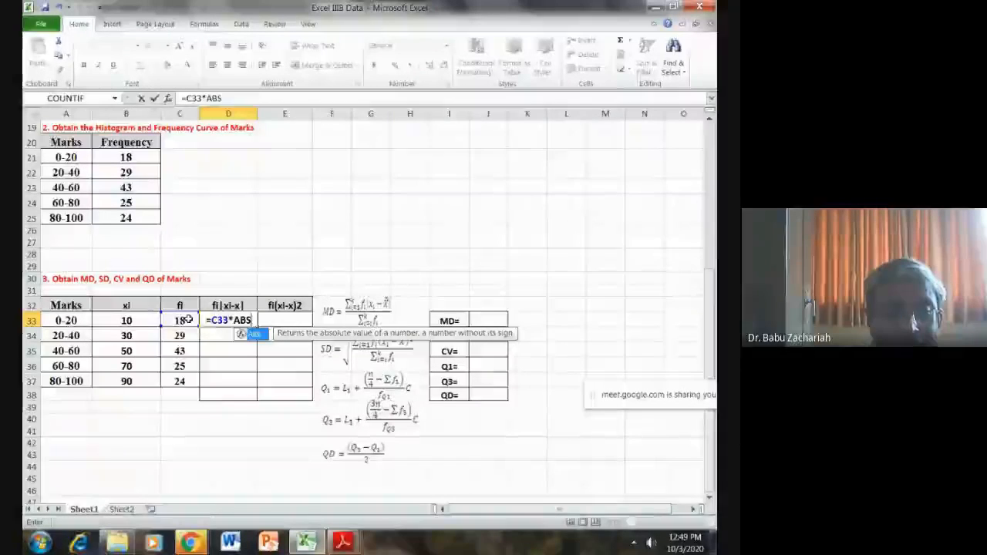
{"action": "type", "text": "("}
{"action": "left_click", "coordinate": [143, 320]}
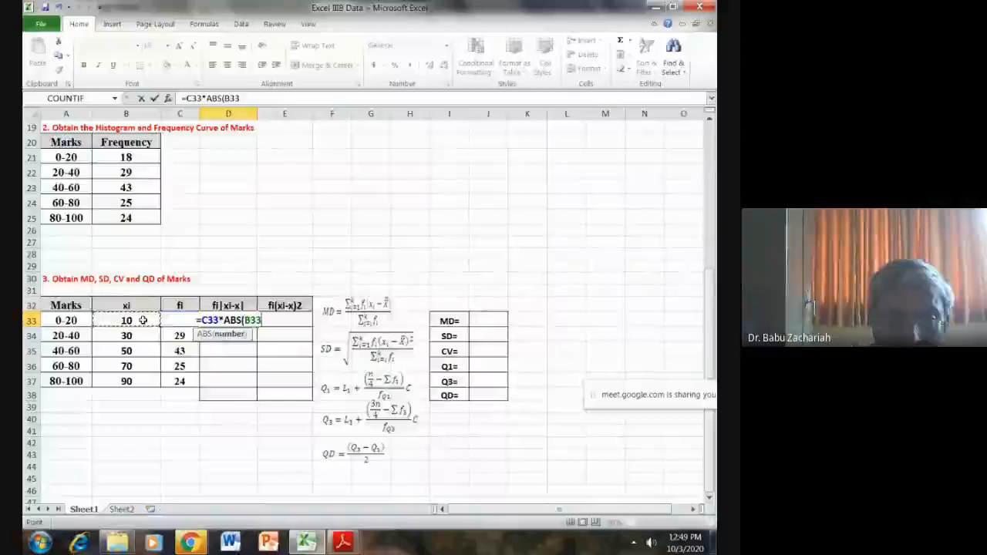
{"action": "type", "text": "-"}
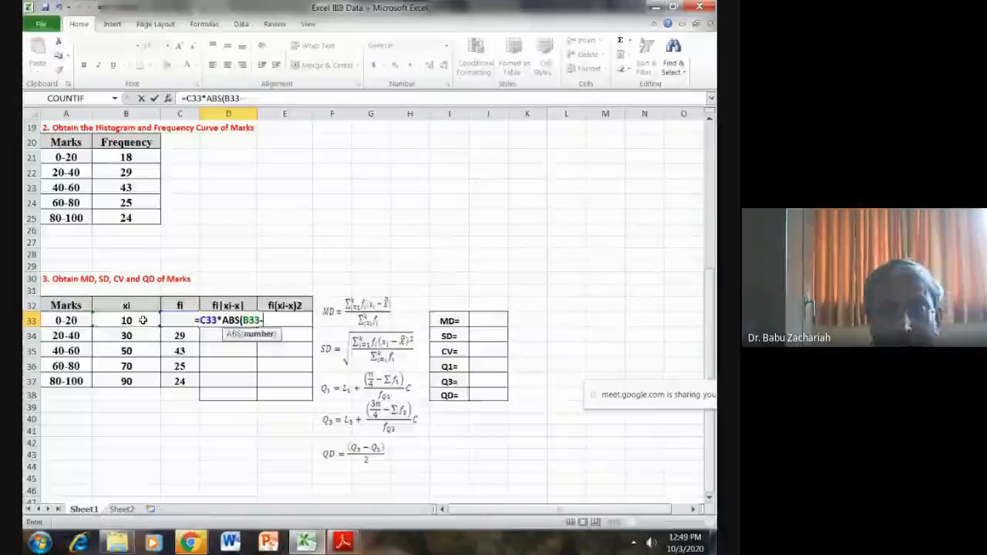
{"action": "scroll", "coordinate": [414, 296], "scroll_direction": "up", "scroll_amount": 3}
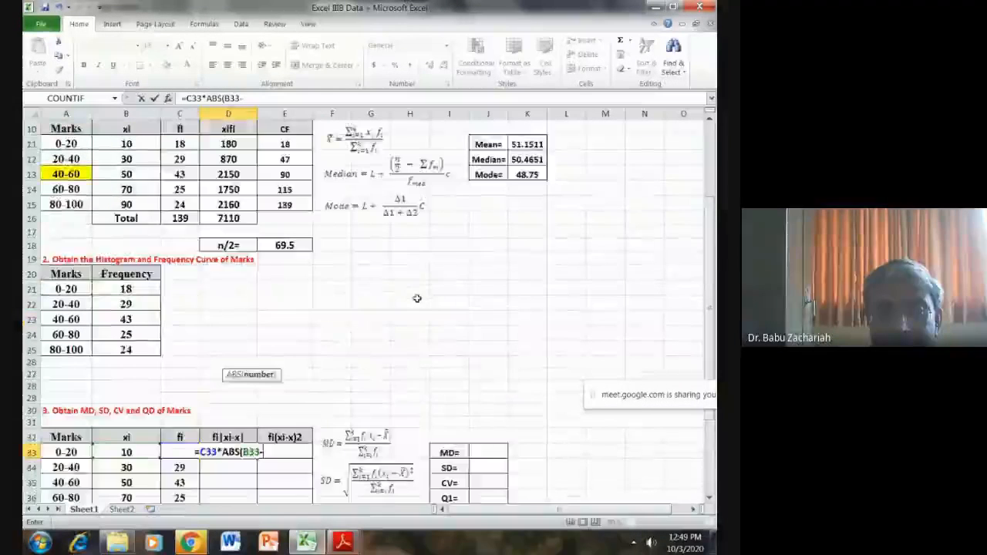
{"action": "left_click", "coordinate": [527, 145]}
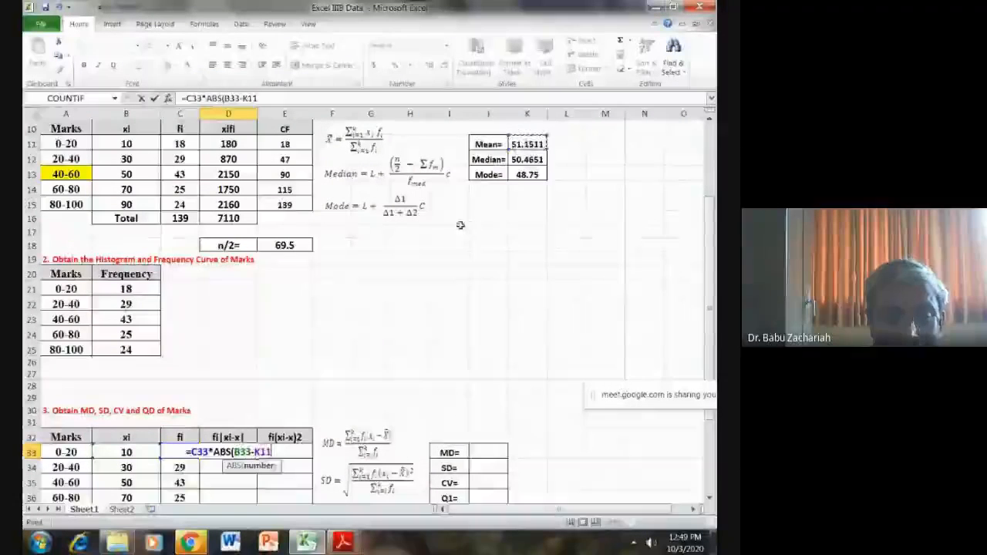
{"action": "scroll", "coordinate": [461, 224], "scroll_direction": "down", "scroll_amount": 2}
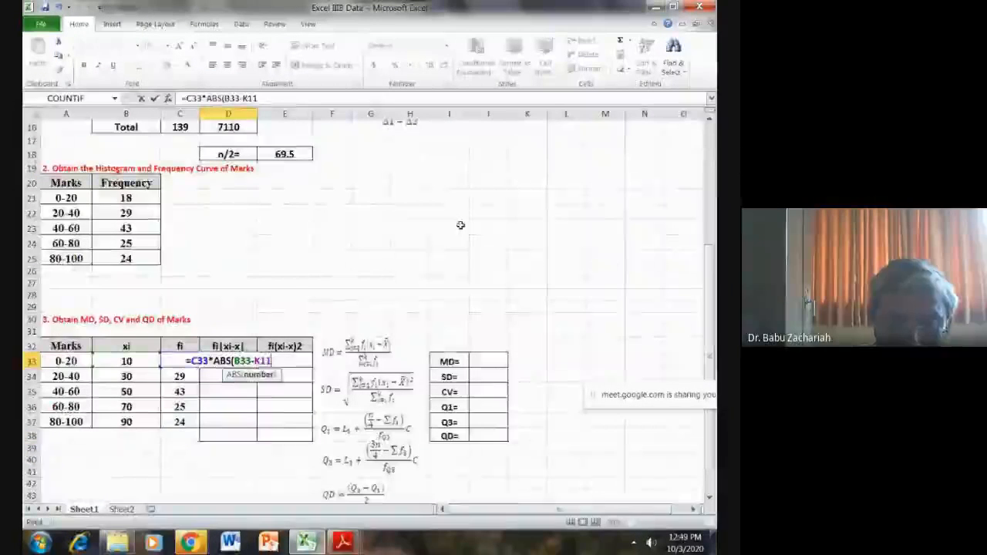
{"action": "type", "text": ")"}
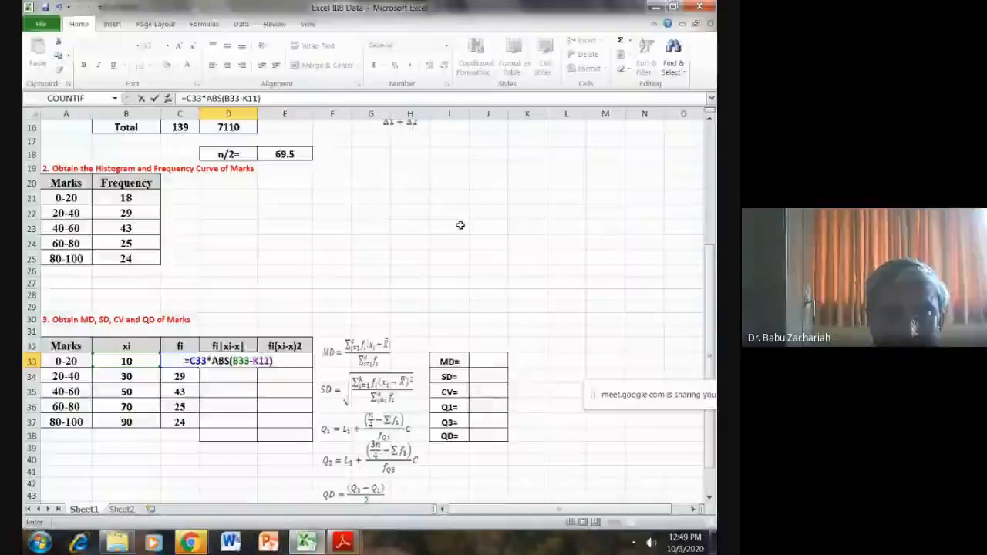
{"action": "key", "text": "Return"}
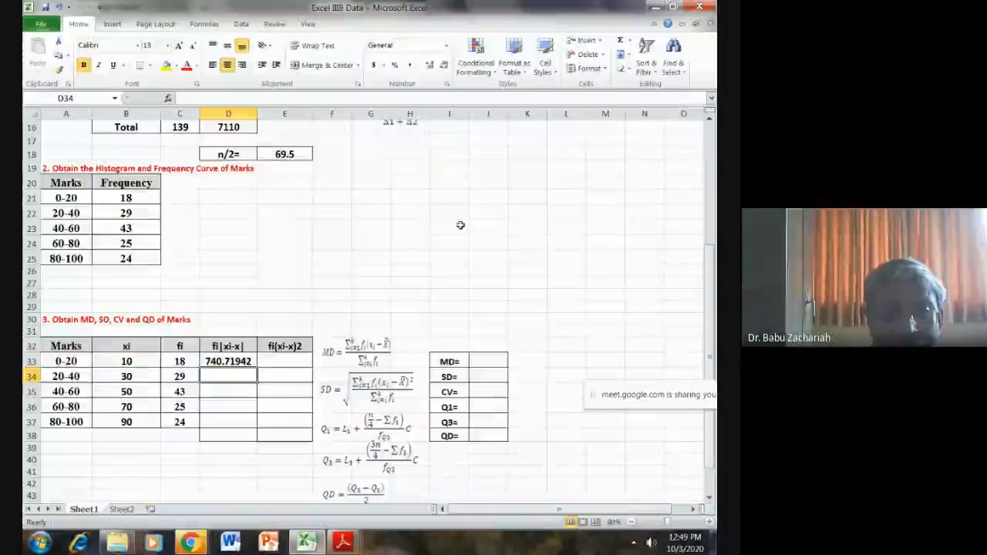
{"action": "left_click", "coordinate": [225, 363]}
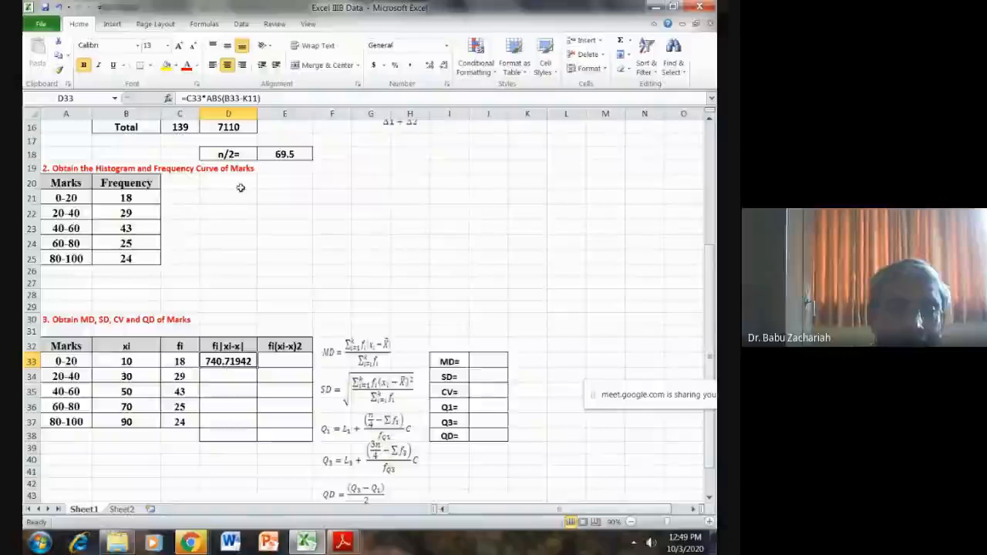
- Make the mean reference absolute in D33 as =C33*ABS(B33-$K$11) and fill the formula down to D37
{"action": "double_click", "coordinate": [246, 99]}
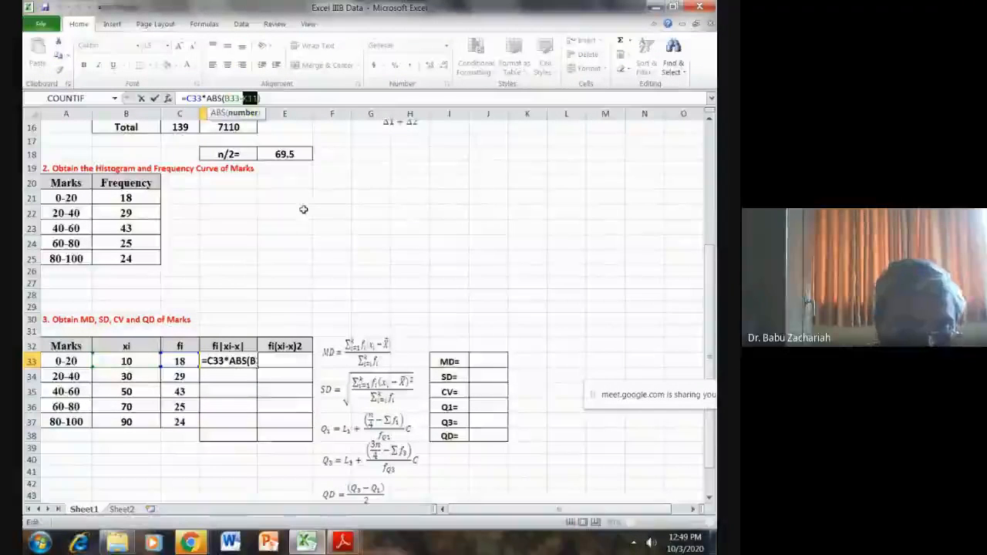
{"action": "key", "text": "F4"}
{"action": "key", "text": "Return"}
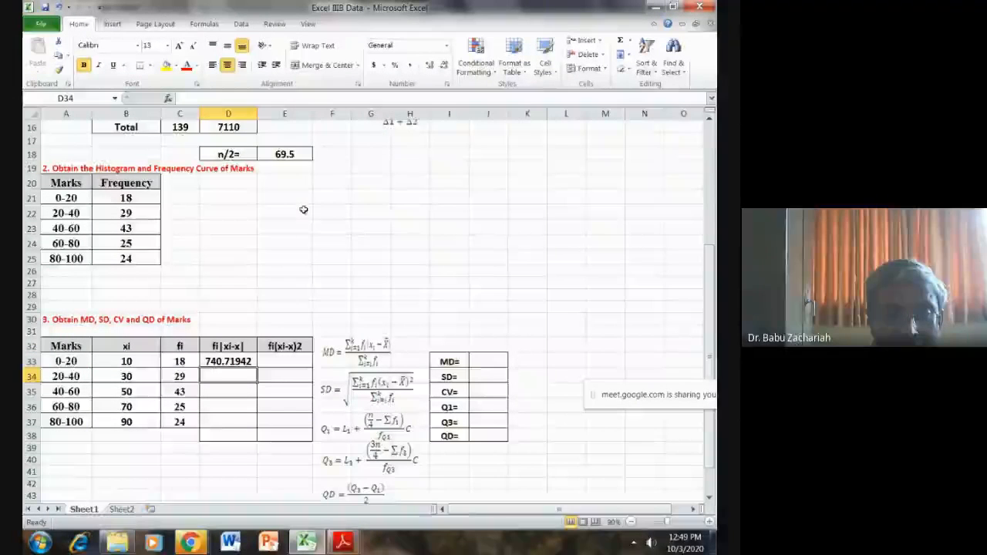
{"action": "left_click", "coordinate": [256, 366]}
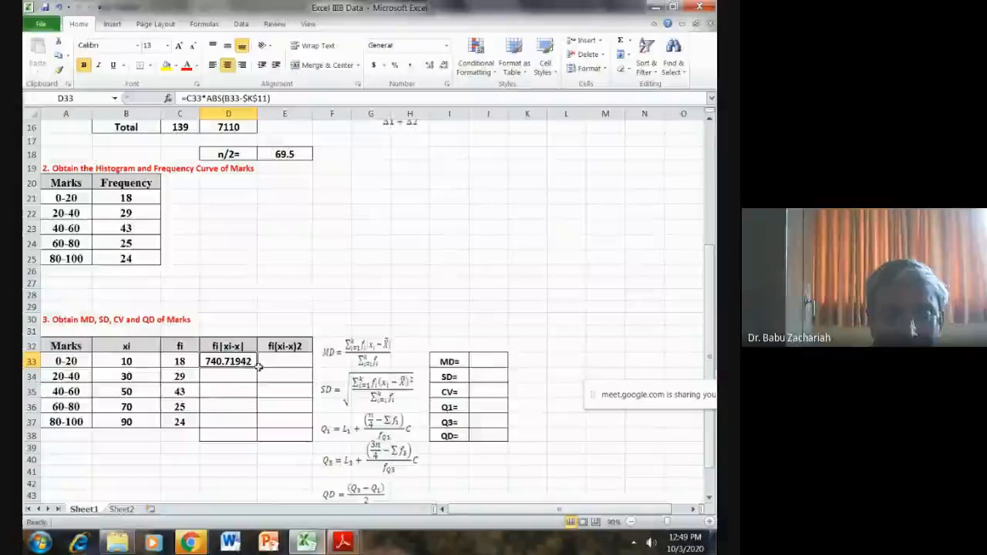
{"action": "left_click_drag", "start_coordinate": [257, 369], "coordinate": [256, 432]}
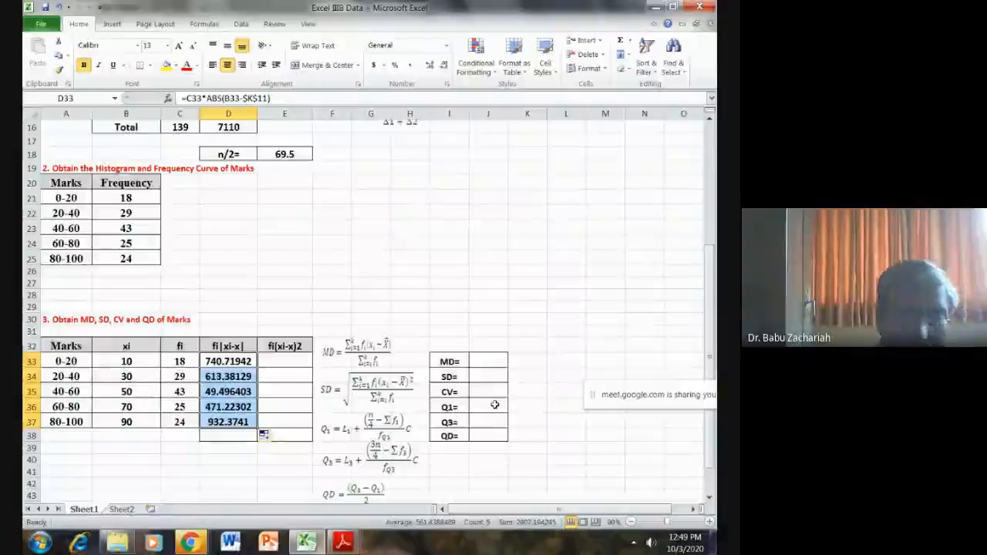
{"action": "left_click", "coordinate": [532, 285]}
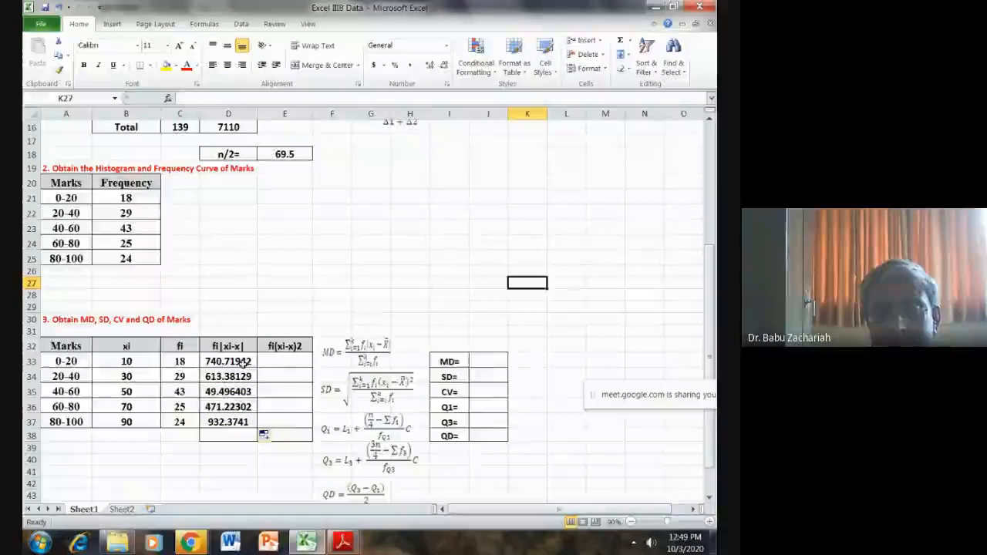
- Sum the fi|xi-x| column in D38 and format D33:D38 as Number with 2 decimal places
{"action": "left_click_drag", "start_coordinate": [242, 363], "coordinate": [231, 436]}
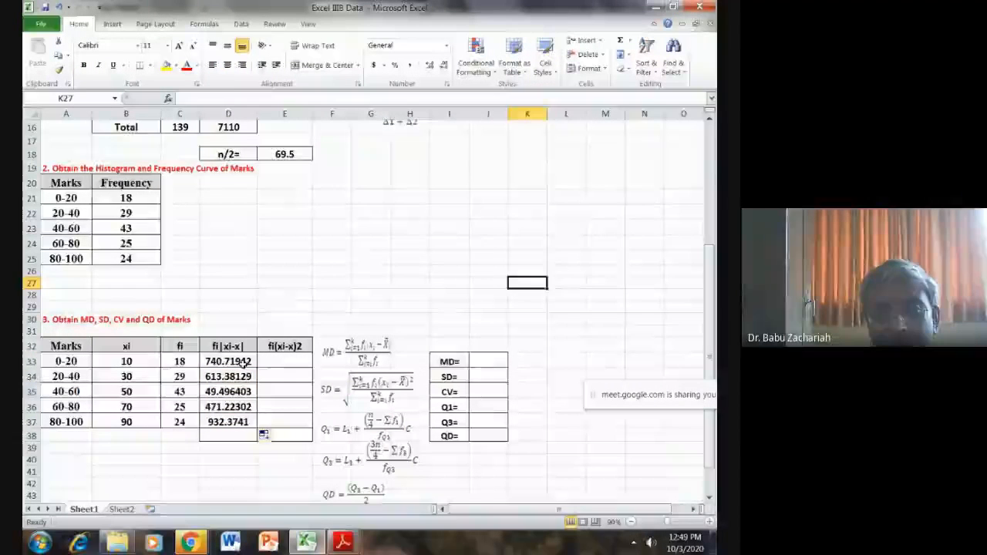
{"action": "left_click", "coordinate": [620, 44]}
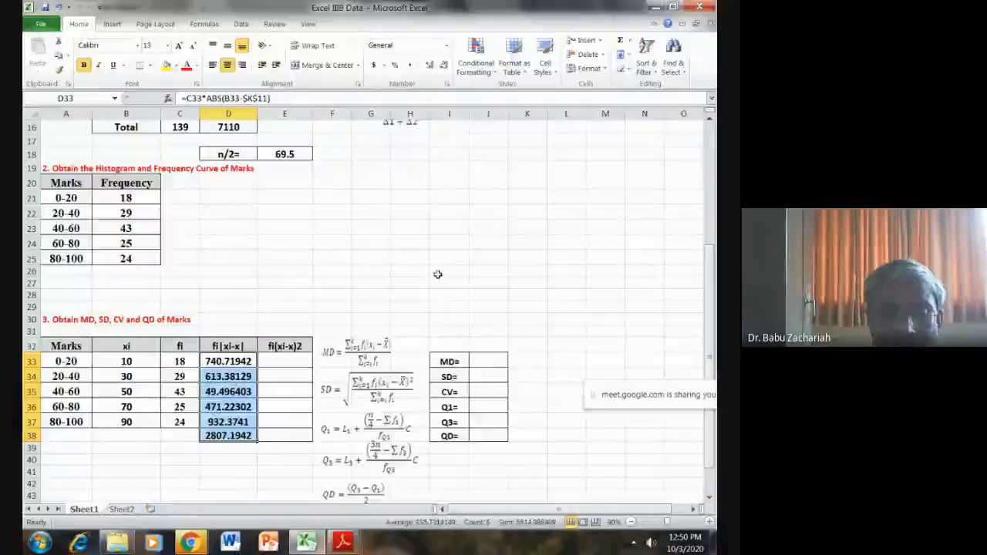
{"action": "right_click", "coordinate": [243, 378]}
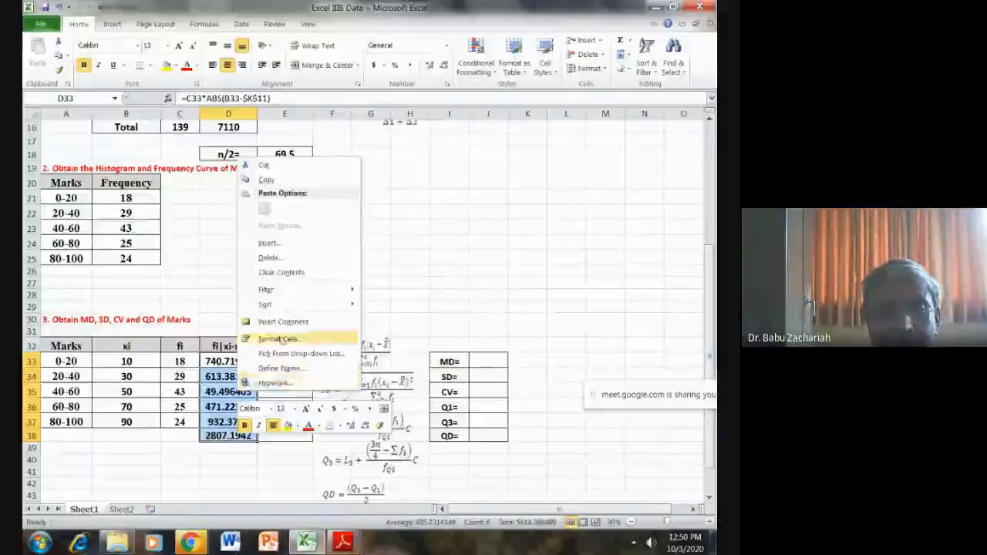
{"action": "left_click", "coordinate": [282, 341]}
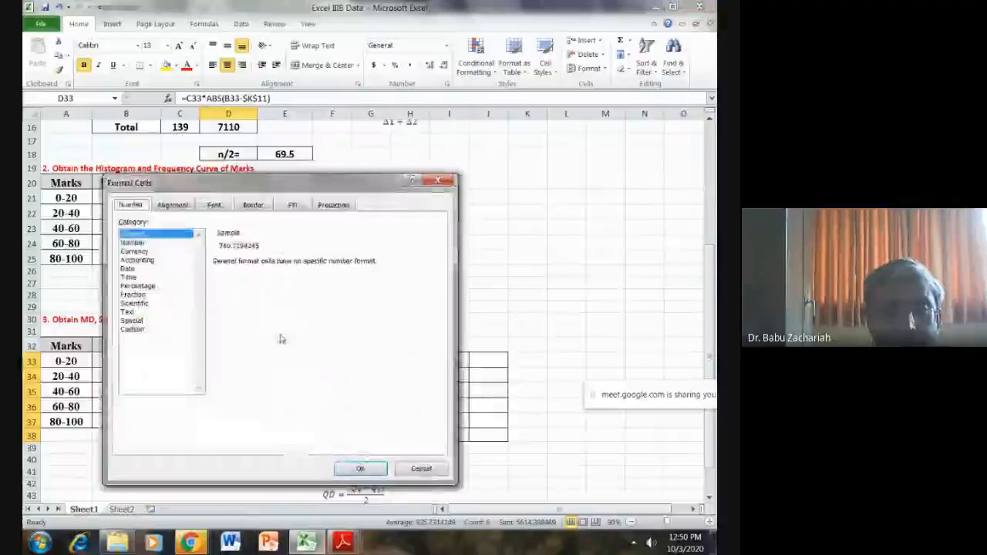
{"action": "left_click", "coordinate": [135, 243]}
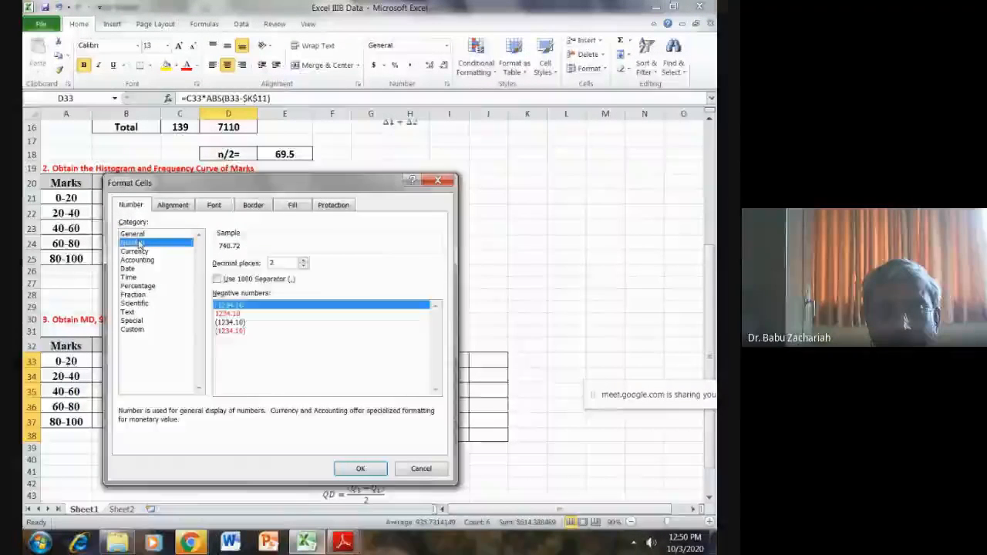
{"action": "left_click", "coordinate": [359, 469]}
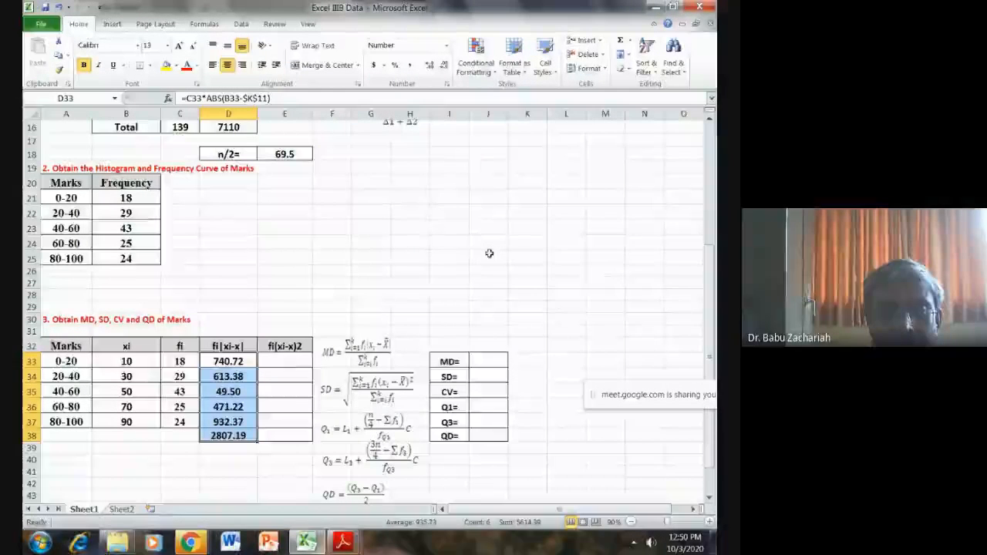
{"action": "left_click", "coordinate": [417, 245]}
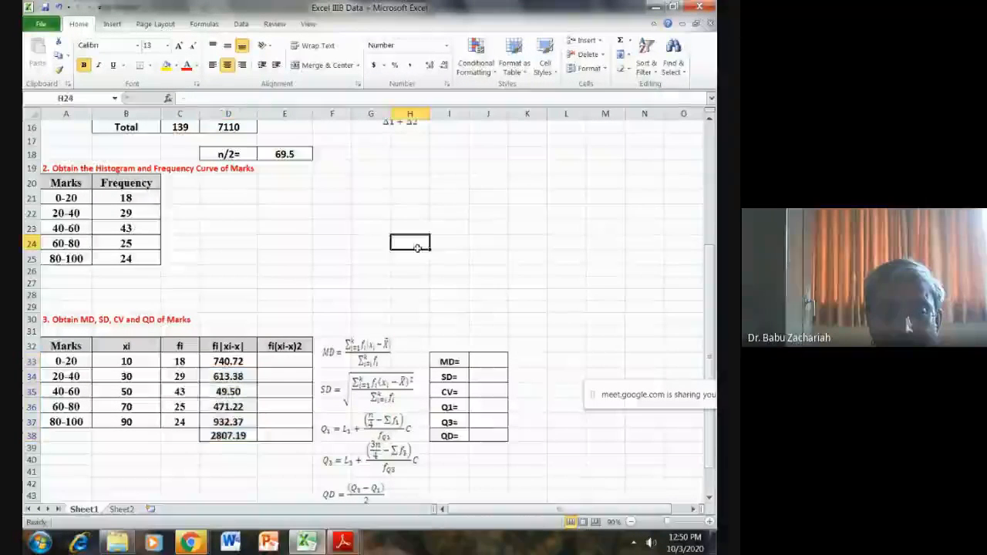
- Calculate fi(xi-x)2 for the 0-20 class in cell E33 with the formula =C33*(B33-K11)^2
{"action": "left_click", "coordinate": [288, 360]}
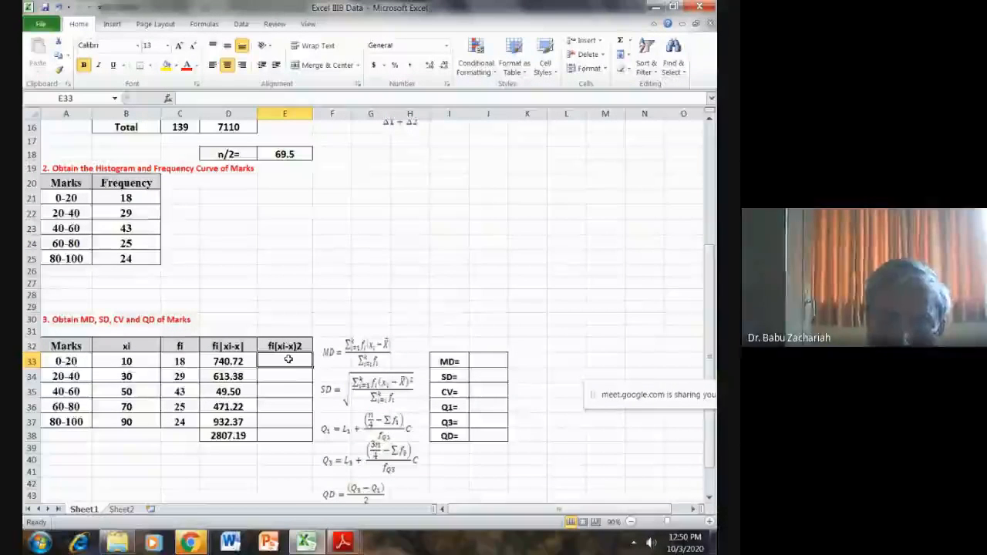
{"action": "type", "text": "="}
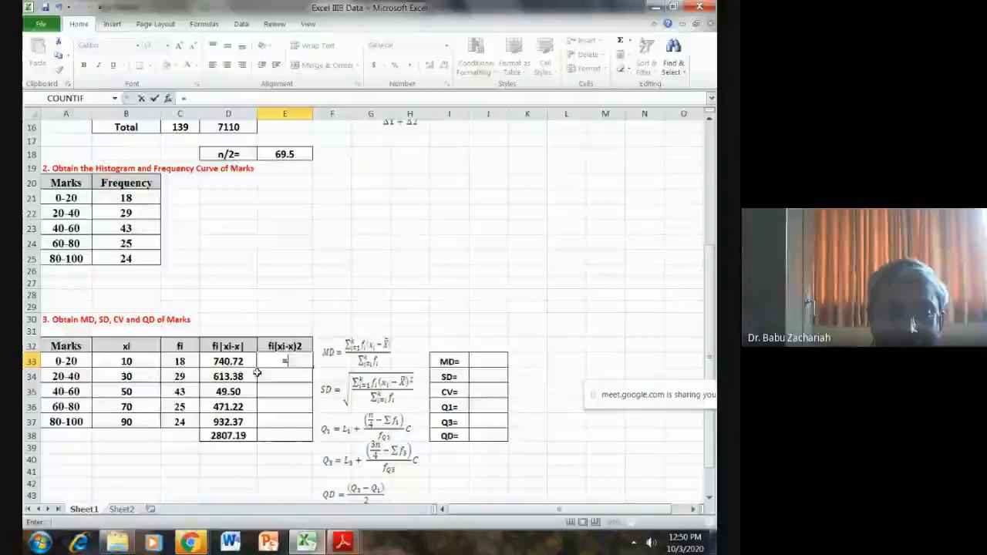
{"action": "left_click", "coordinate": [180, 361]}
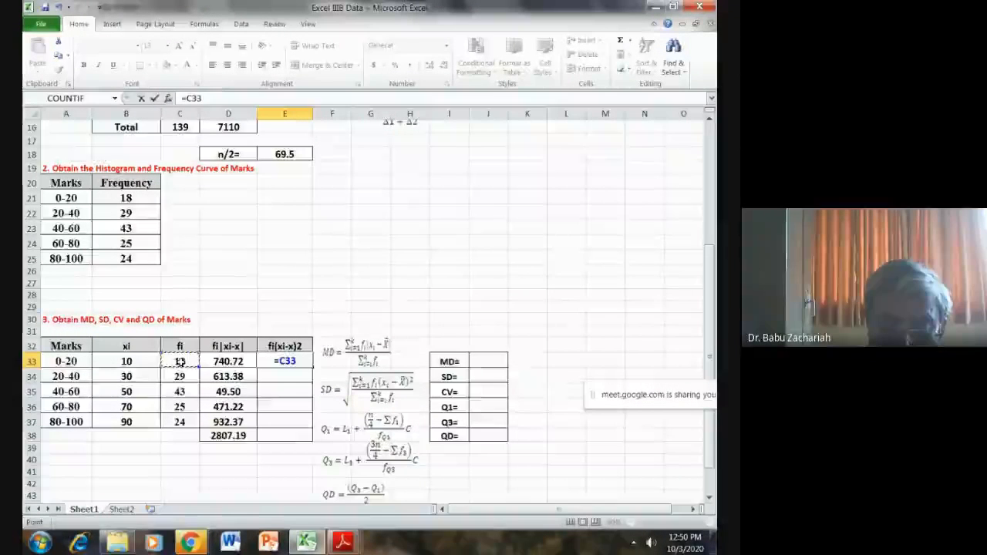
{"action": "type", "text": "*"}
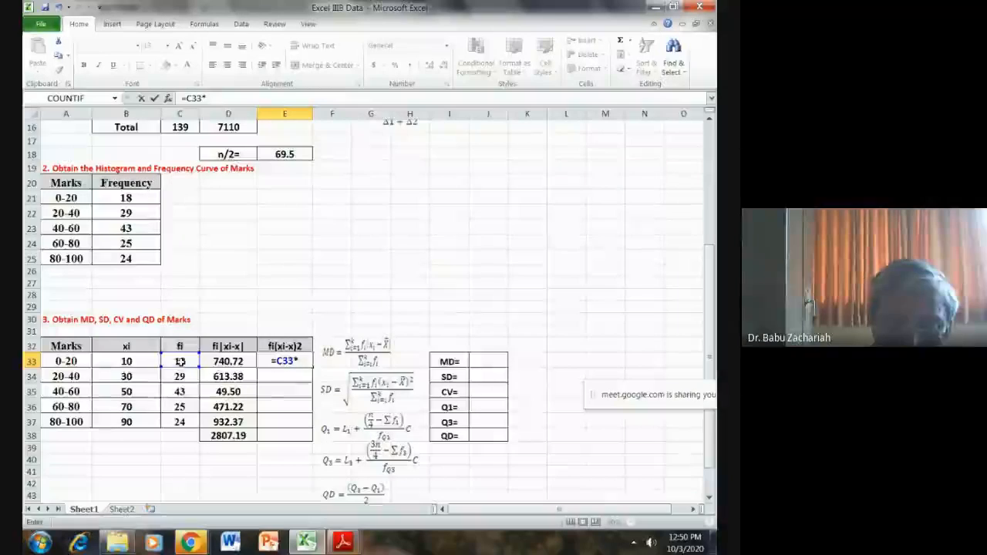
{"action": "type", "text": "("}
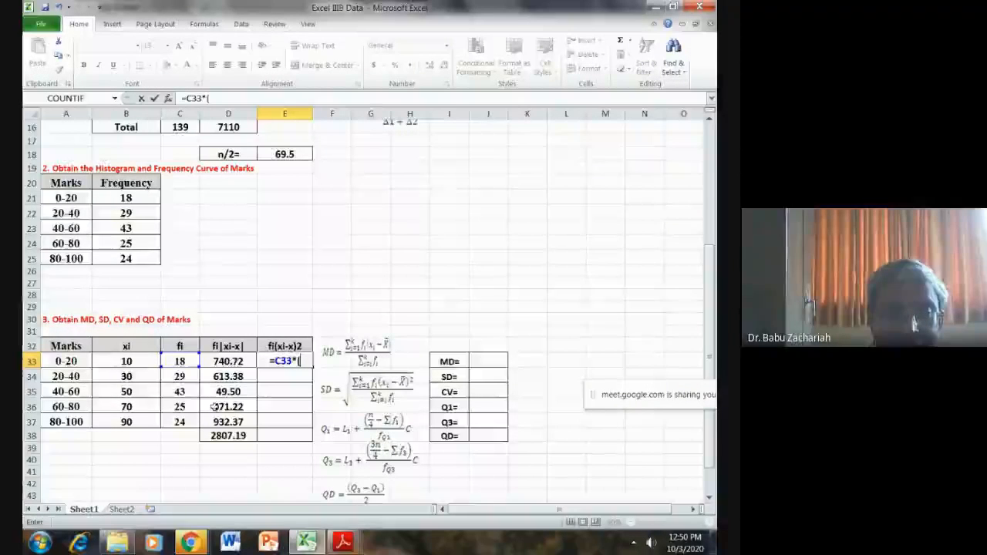
{"action": "left_click", "coordinate": [127, 361]}
{"action": "type", "text": "-"}
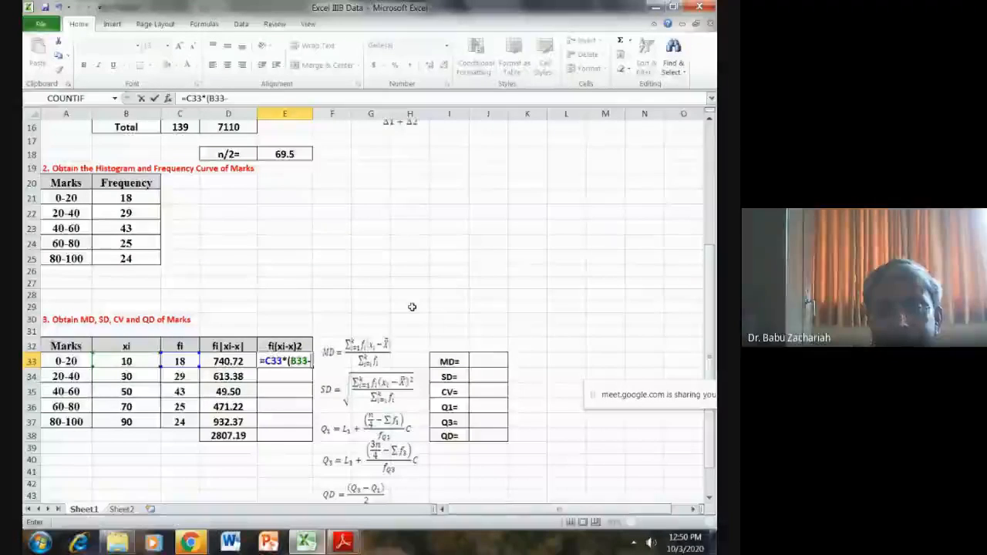
{"action": "scroll", "coordinate": [412, 307], "scroll_direction": "up", "scroll_amount": 3}
{"action": "left_click", "coordinate": [528, 187]}
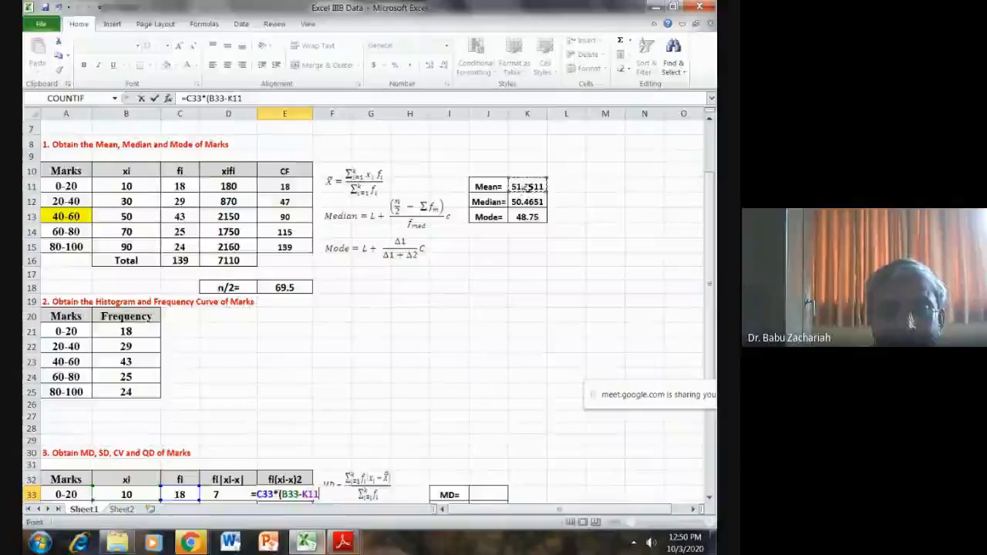
{"action": "left_click", "coordinate": [255, 98]}
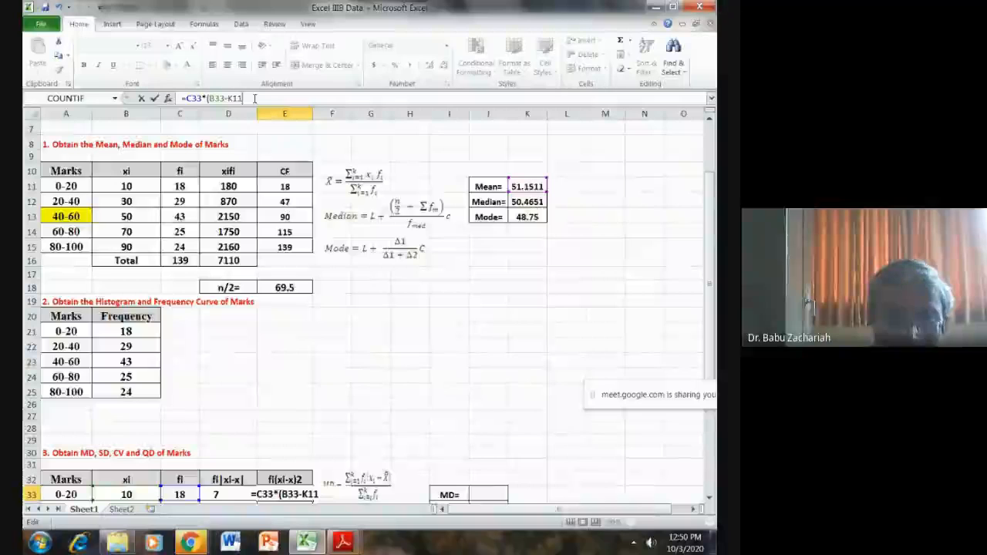
{"action": "type", "text": ")^2"}
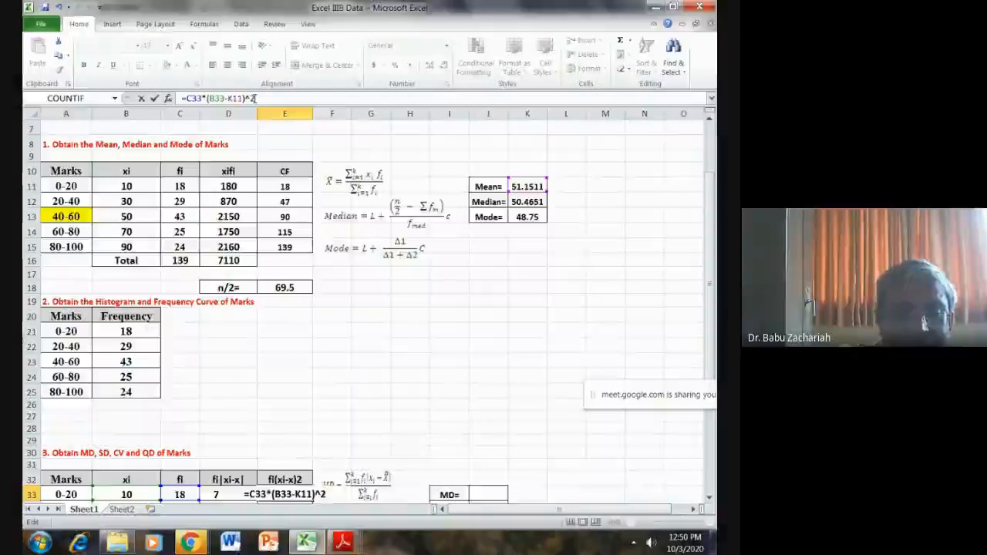
{"action": "key", "text": "Return"}
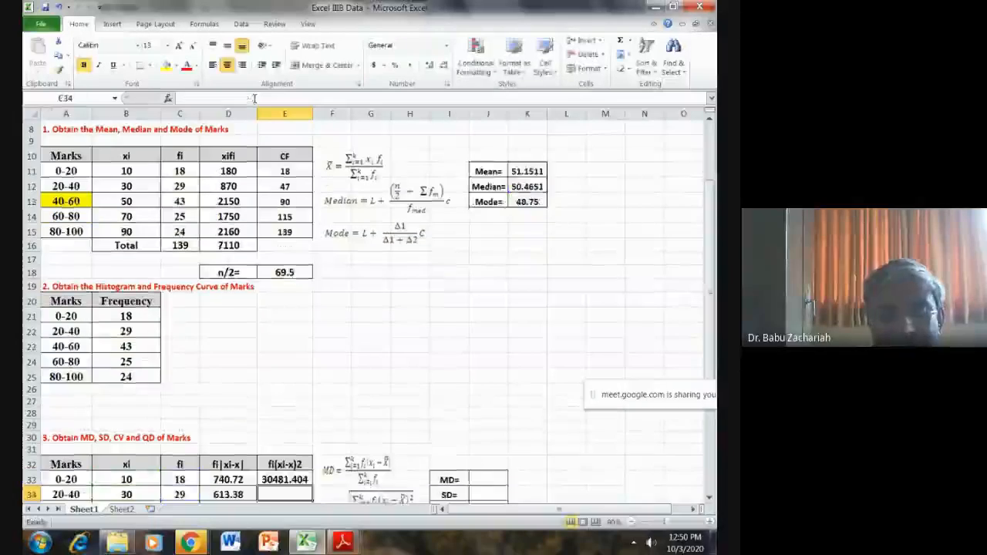
- Change the mean reference in E33 to the absolute $K$11 and fill the formula down through E37
{"action": "scroll", "coordinate": [274, 392], "scroll_direction": "down", "scroll_amount": 2}
{"action": "left_click", "coordinate": [274, 392]}
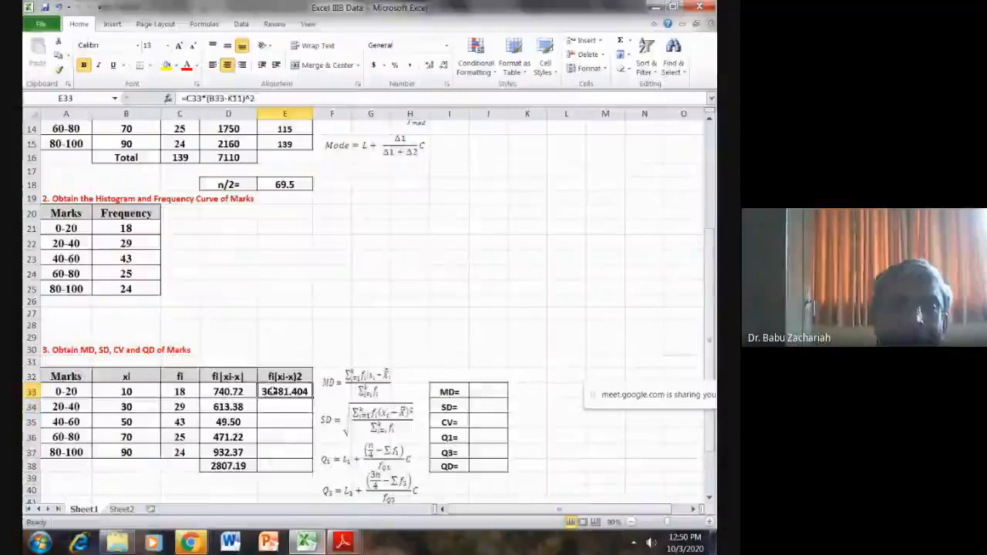
{"action": "left_click", "coordinate": [220, 98]}
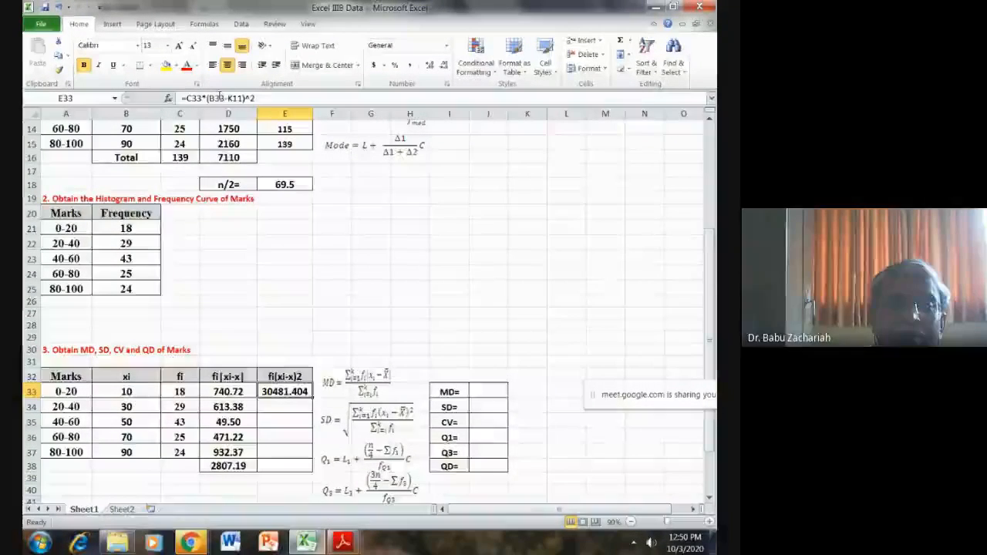
{"action": "double_click", "coordinate": [236, 98]}
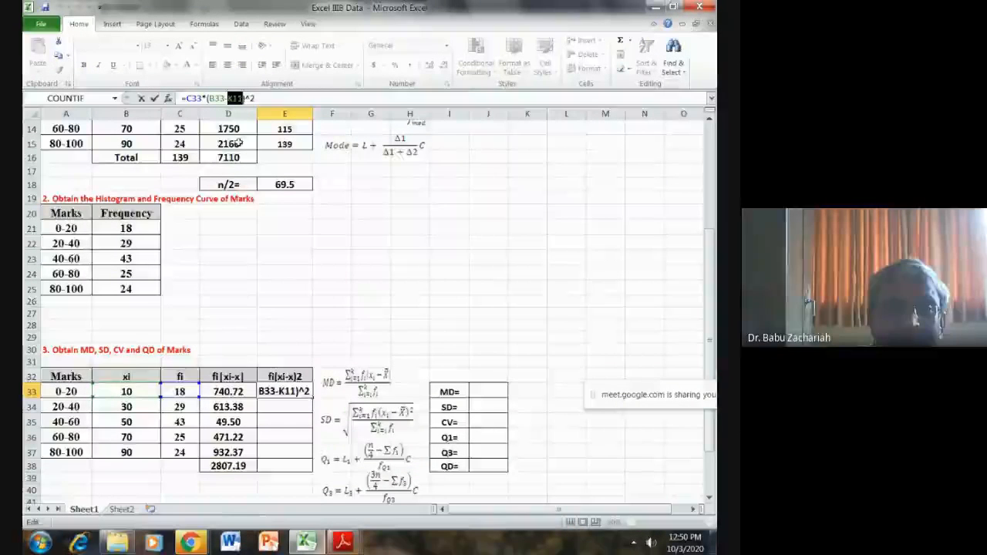
{"action": "key", "text": "F4"}
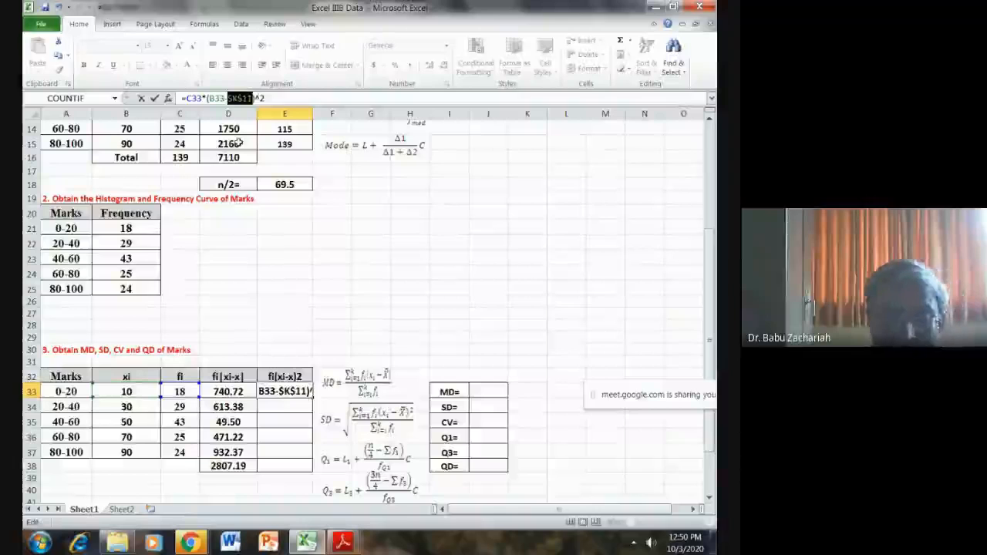
{"action": "key", "text": "Return"}
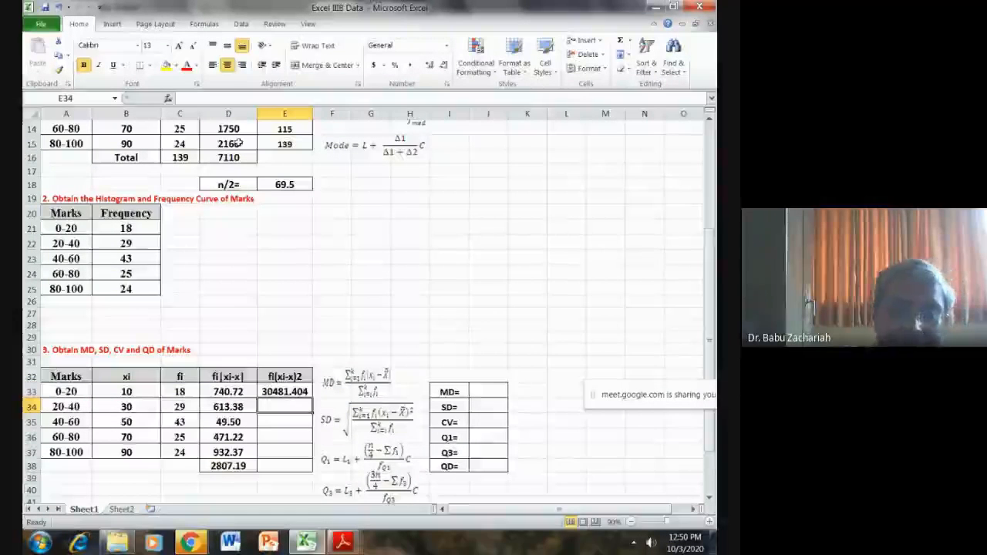
{"action": "left_click", "coordinate": [285, 392]}
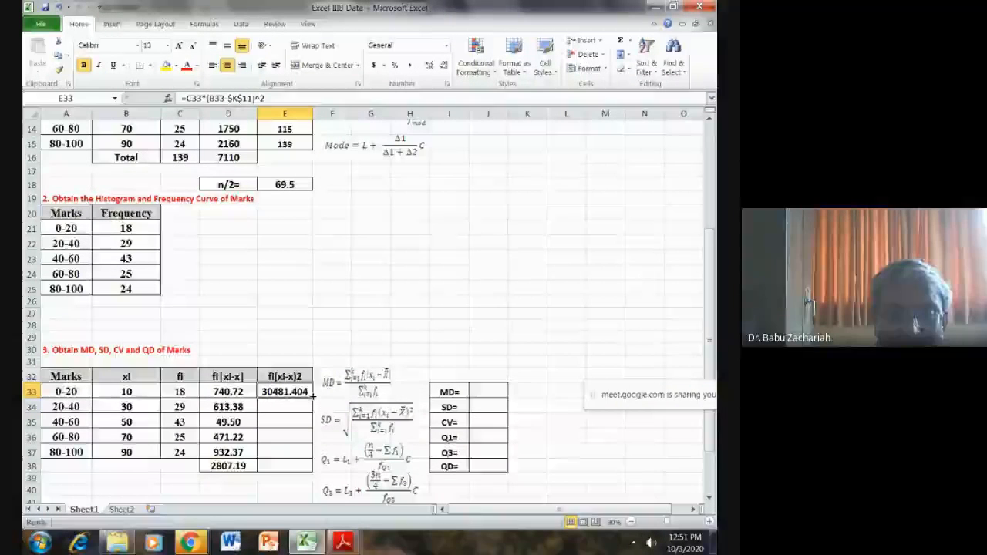
{"action": "left_click_drag", "start_coordinate": [312, 396], "coordinate": [305, 458]}
{"action": "left_click", "coordinate": [409, 313]}
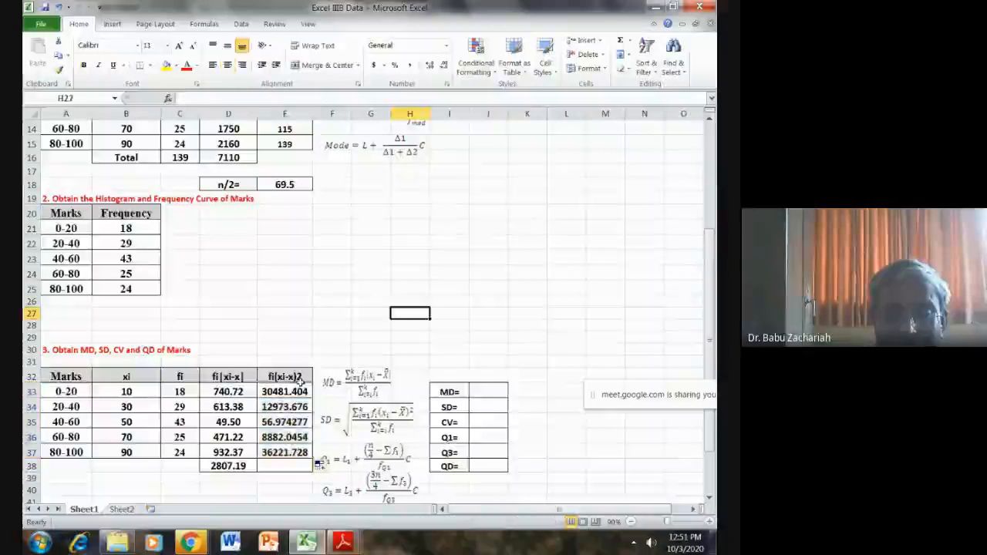
- Sum the fi(xi-x)2 values of E33:E37 in cell E38
{"action": "left_click_drag", "start_coordinate": [285, 392], "coordinate": [285, 466]}
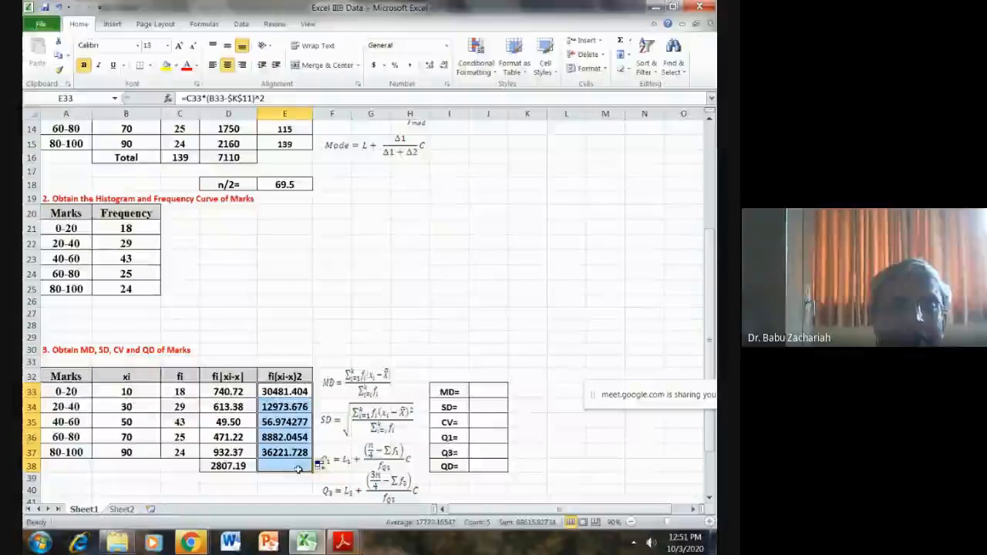
{"action": "left_click", "coordinate": [620, 40]}
{"action": "left_click", "coordinate": [561, 223]}
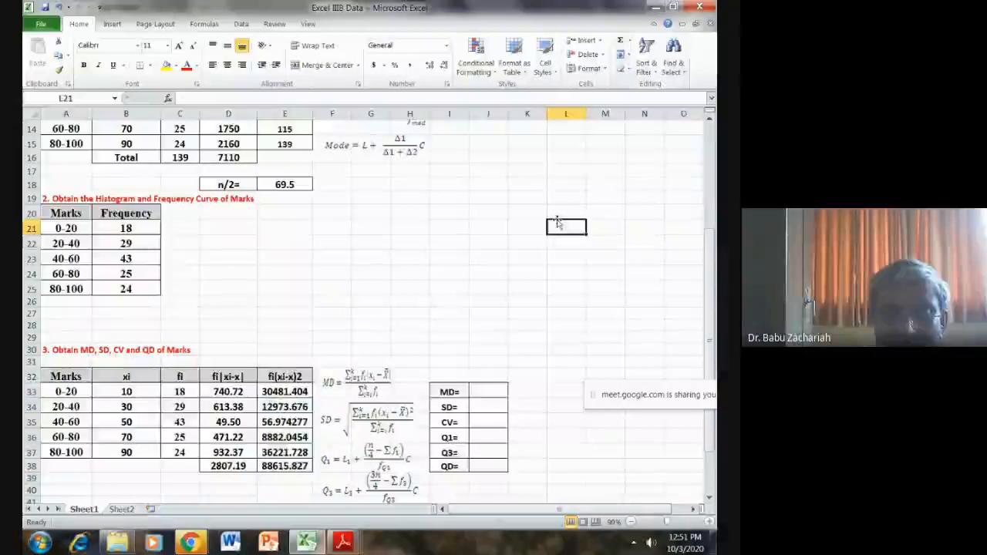
- Calculate the mean deviation in cell J33 with the formula =D38/C16
{"action": "left_click", "coordinate": [480, 390]}
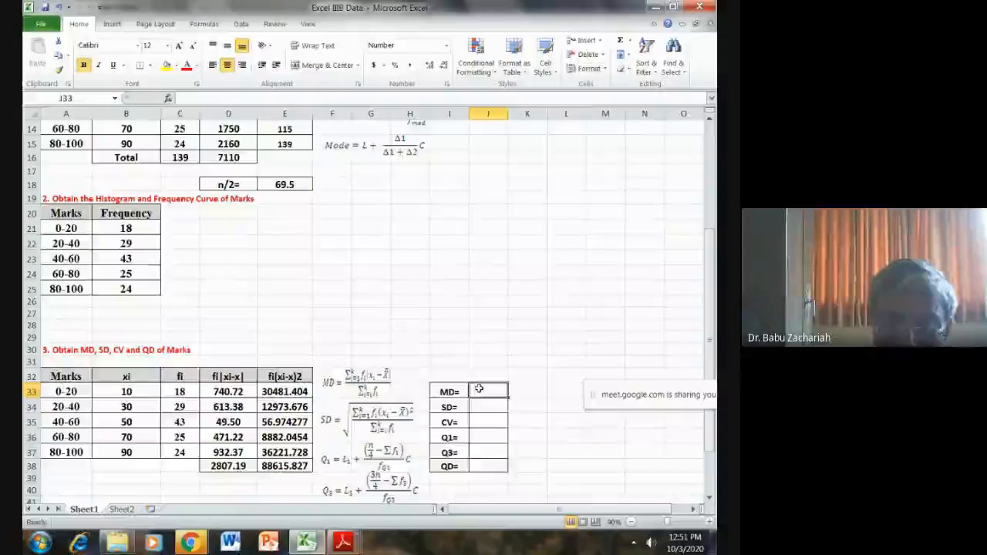
{"action": "type", "text": "="}
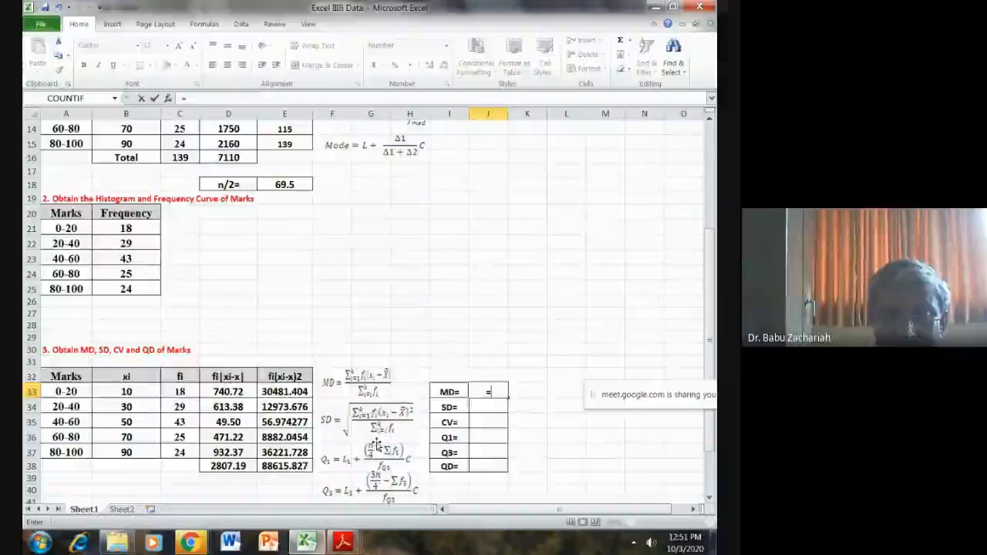
{"action": "left_click", "coordinate": [228, 468]}
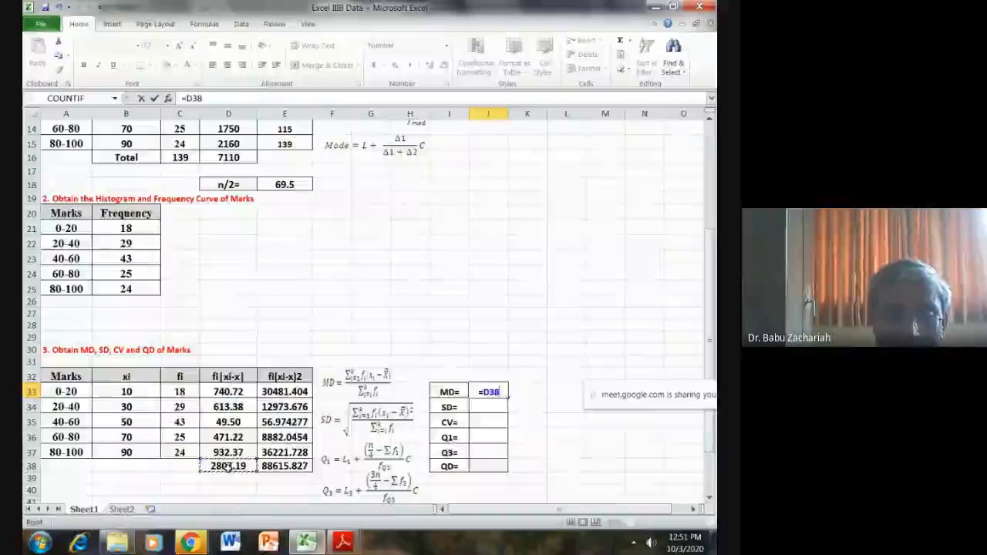
{"action": "type", "text": "/"}
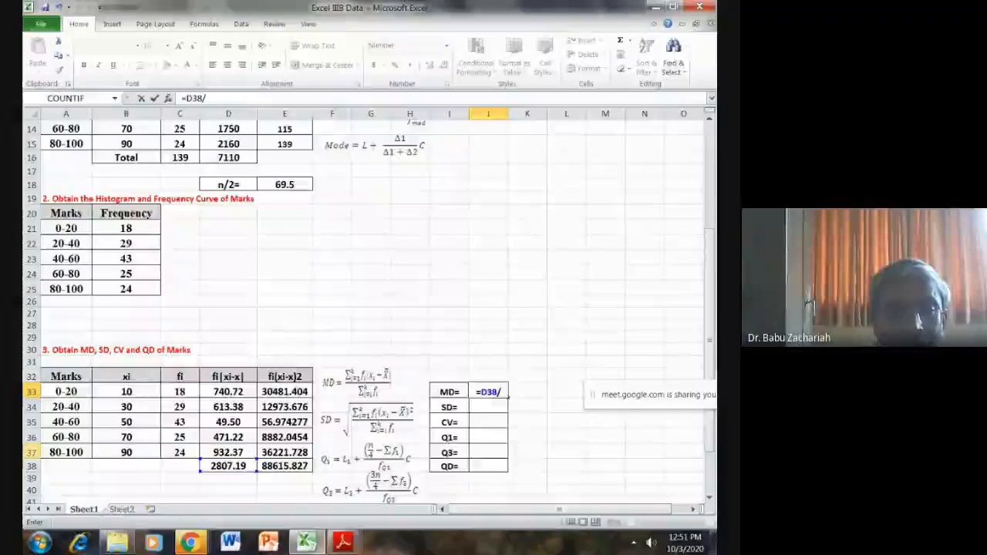
{"action": "scroll", "coordinate": [276, 253], "scroll_direction": "up", "scroll_amount": 2}
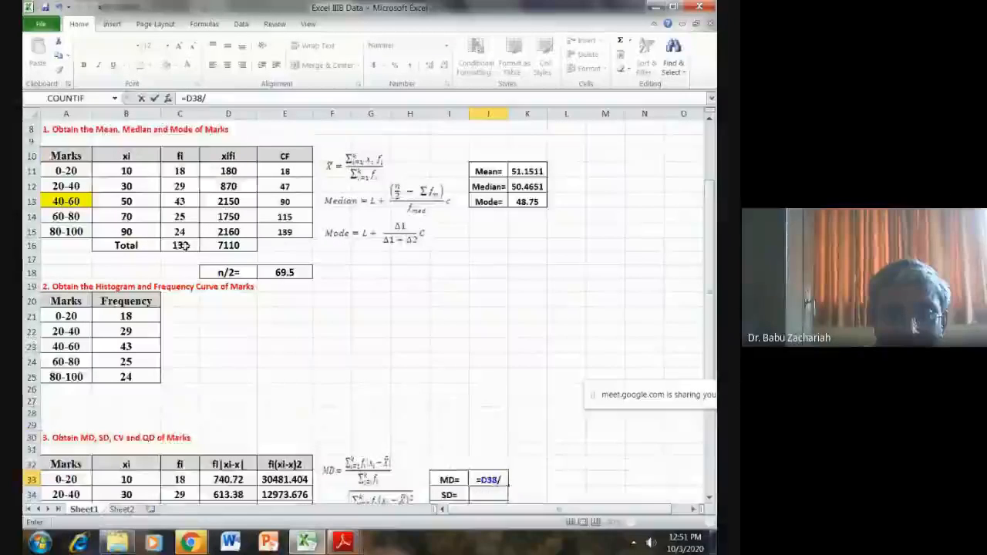
{"action": "left_click", "coordinate": [185, 246]}
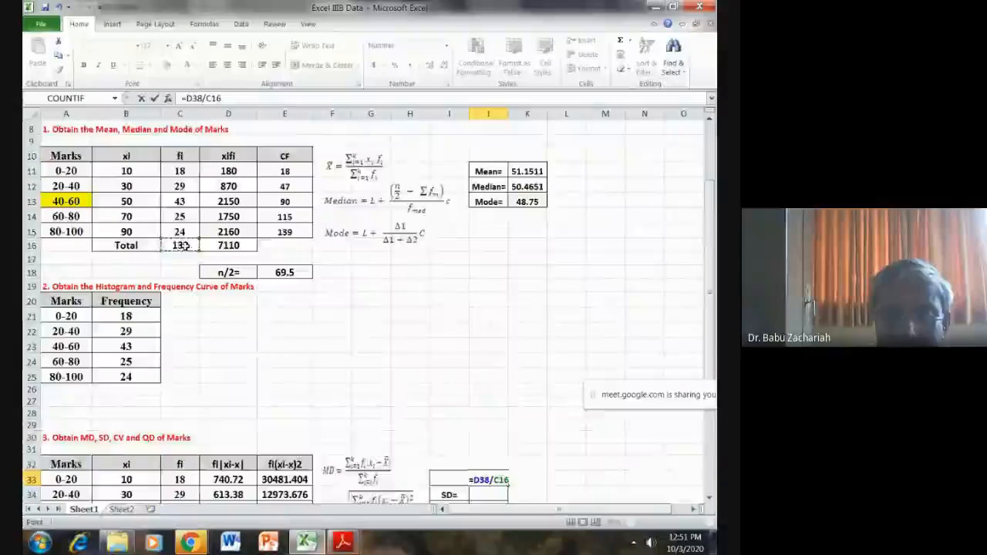
{"action": "key", "text": "Return"}
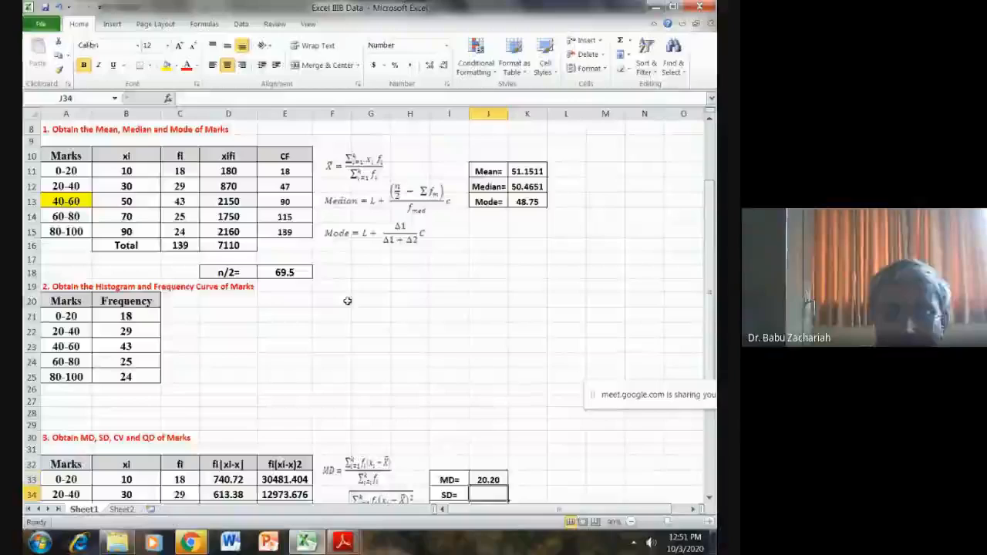
- Calculate the standard deviation in cell J34 with the formula =SQRT(E38/C16)
{"action": "scroll", "coordinate": [347, 301], "scroll_direction": "down", "scroll_amount": 2}
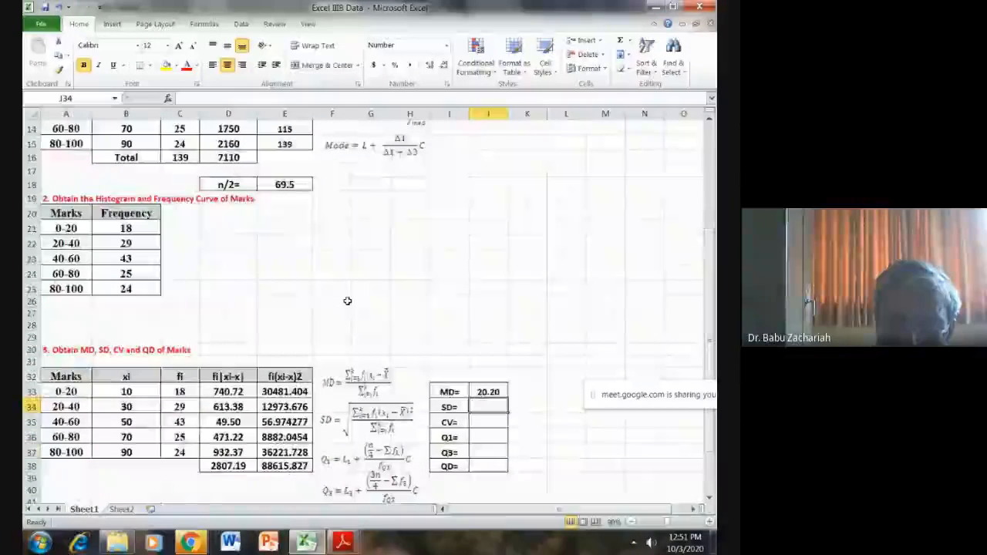
{"action": "type", "text": "="}
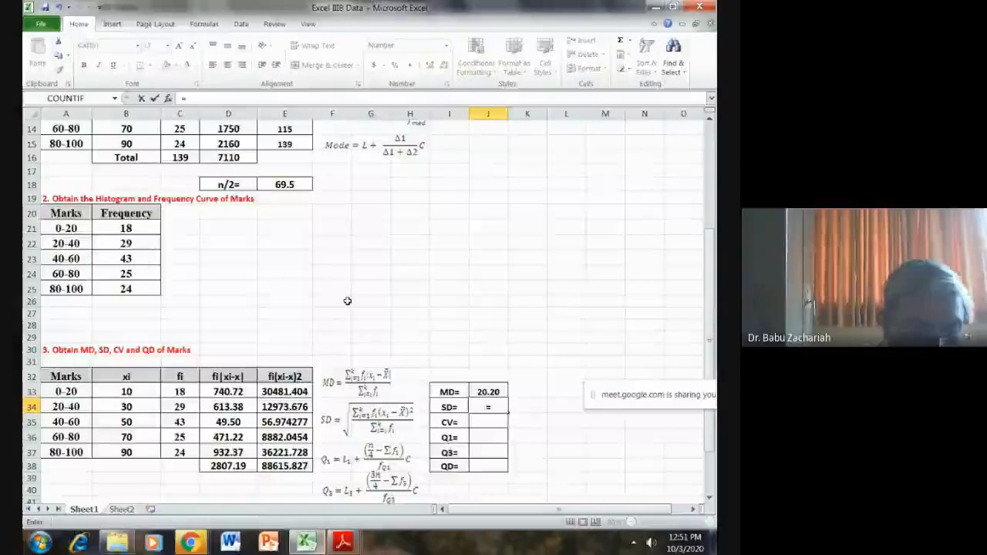
{"action": "type", "text": "SQRT"}
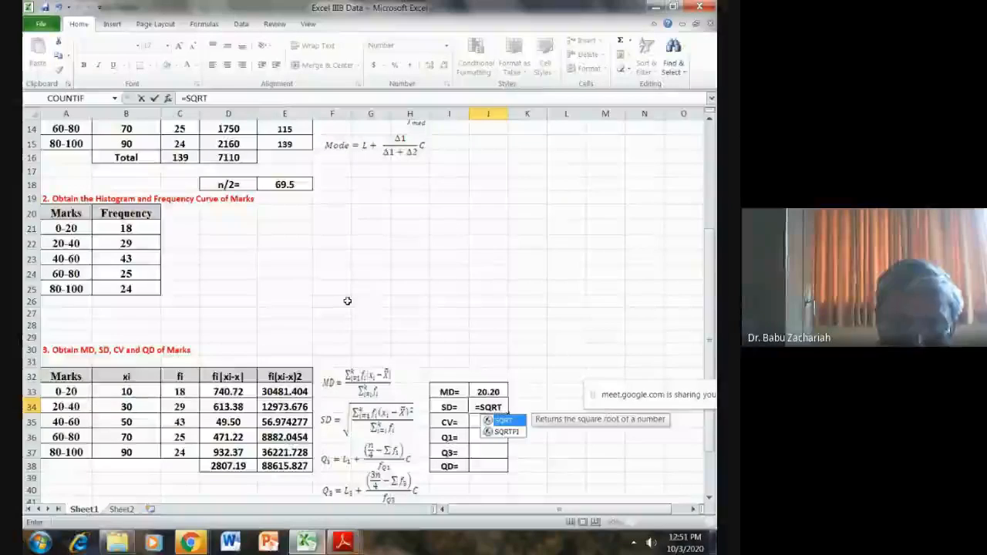
{"action": "type", "text": "("}
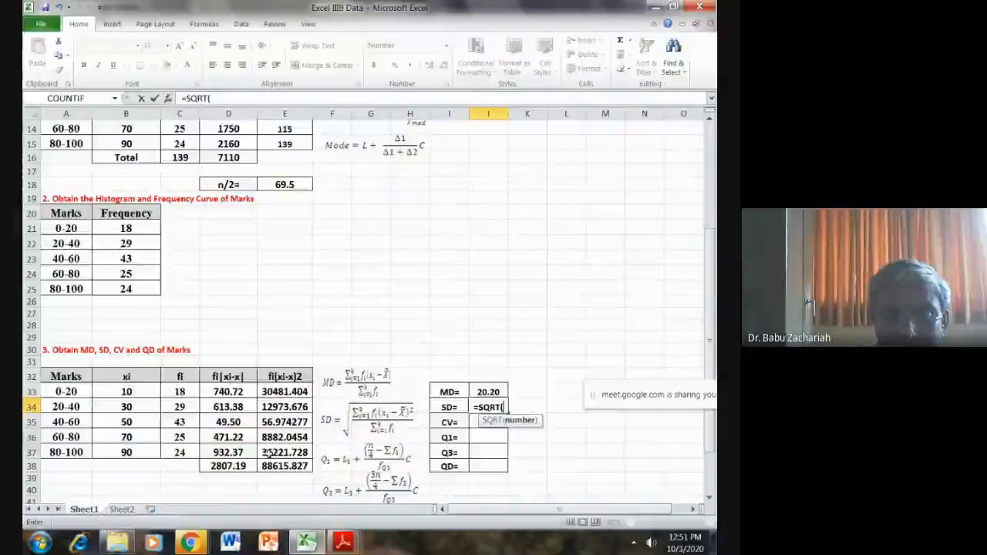
{"action": "left_click", "coordinate": [281, 465]}
{"action": "type", "text": "/"}
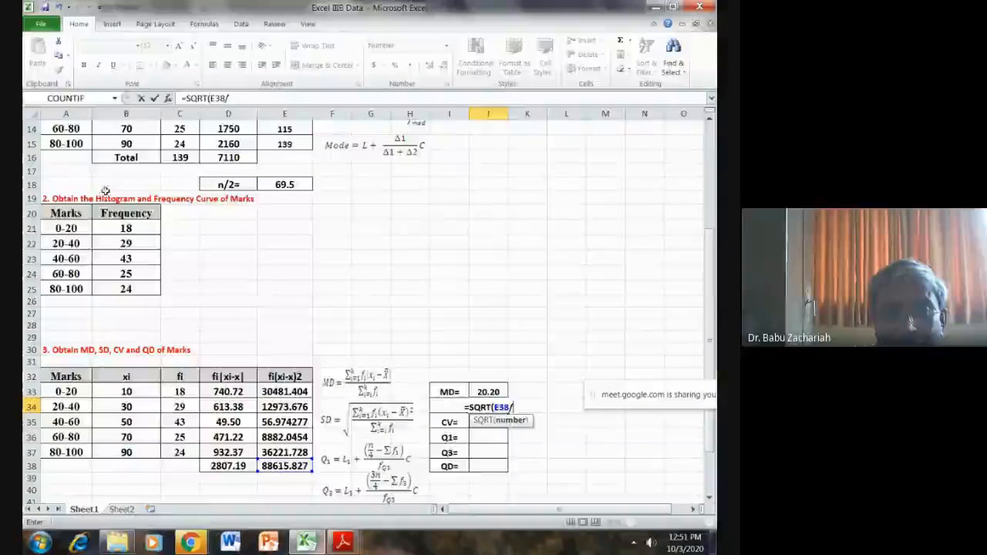
{"action": "left_click", "coordinate": [179, 158]}
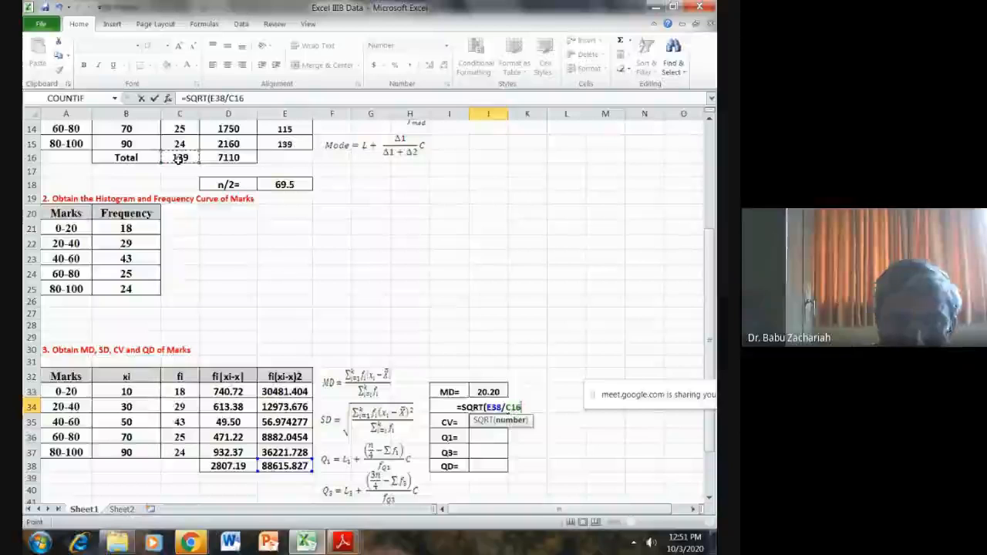
{"action": "key", "text": "Return"}
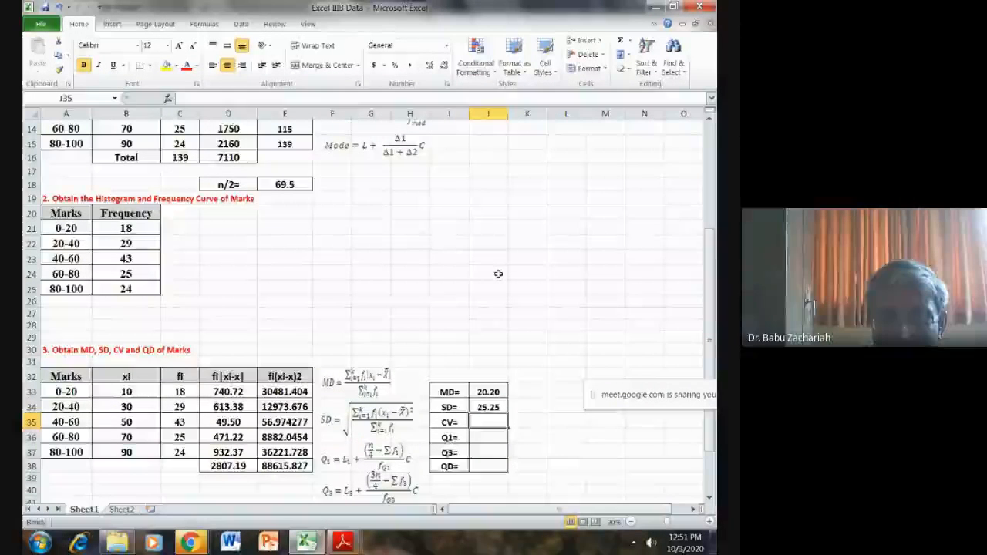
- Calculate the coefficient of variation in cell J35 with the formula =J34/K11*100
{"action": "type", "text": "="}
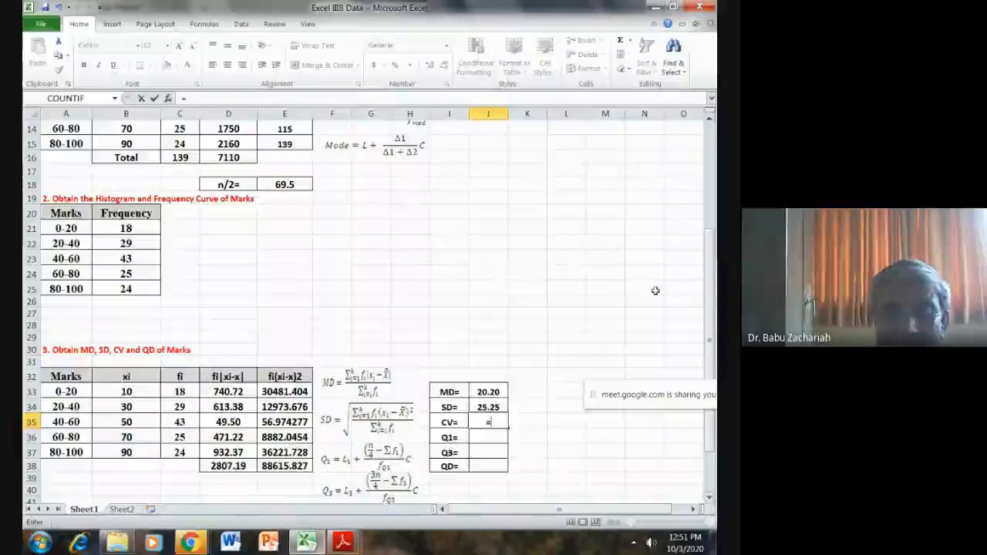
{"action": "left_click", "coordinate": [486, 408]}
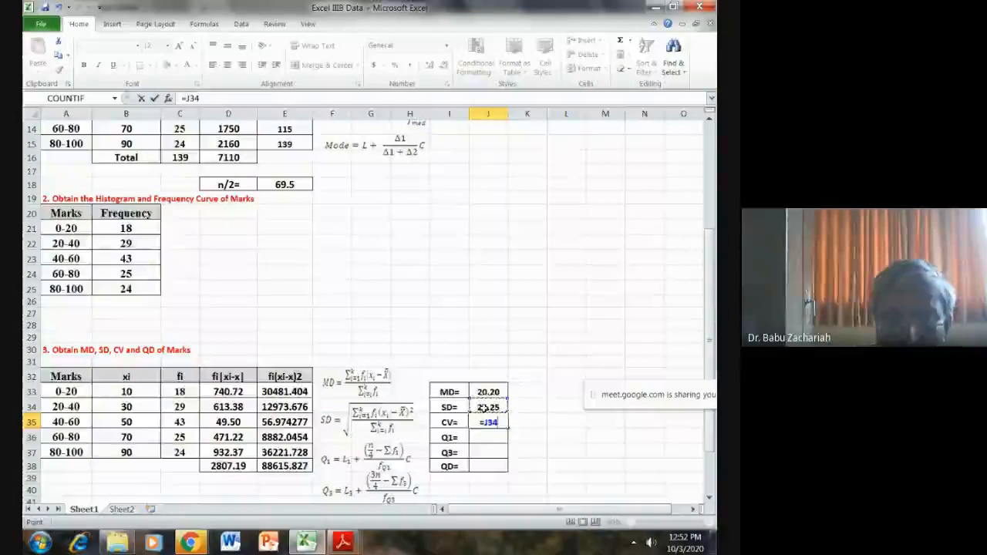
{"action": "type", "text": "/"}
{"action": "scroll", "coordinate": [487, 409], "scroll_direction": "up", "scroll_amount": 1}
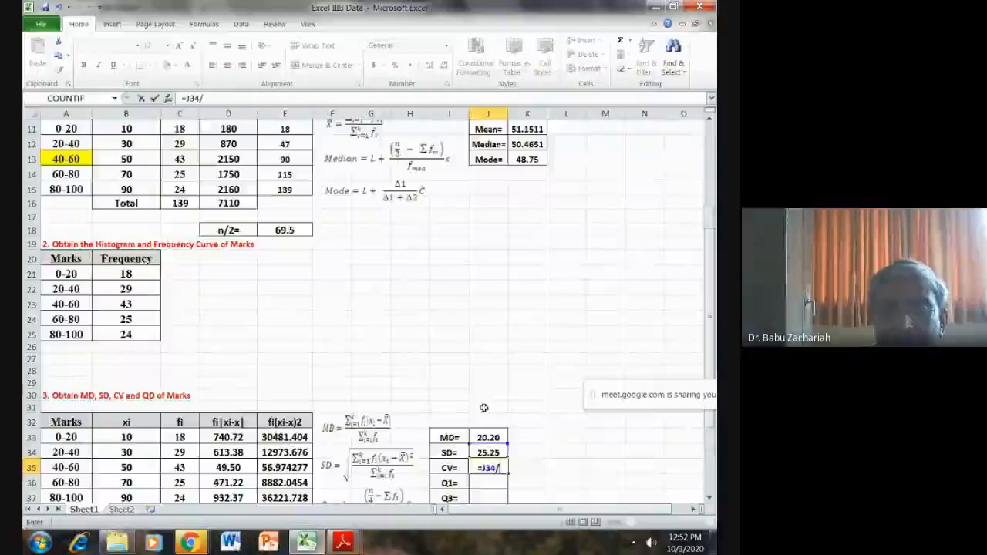
{"action": "left_click", "coordinate": [522, 129]}
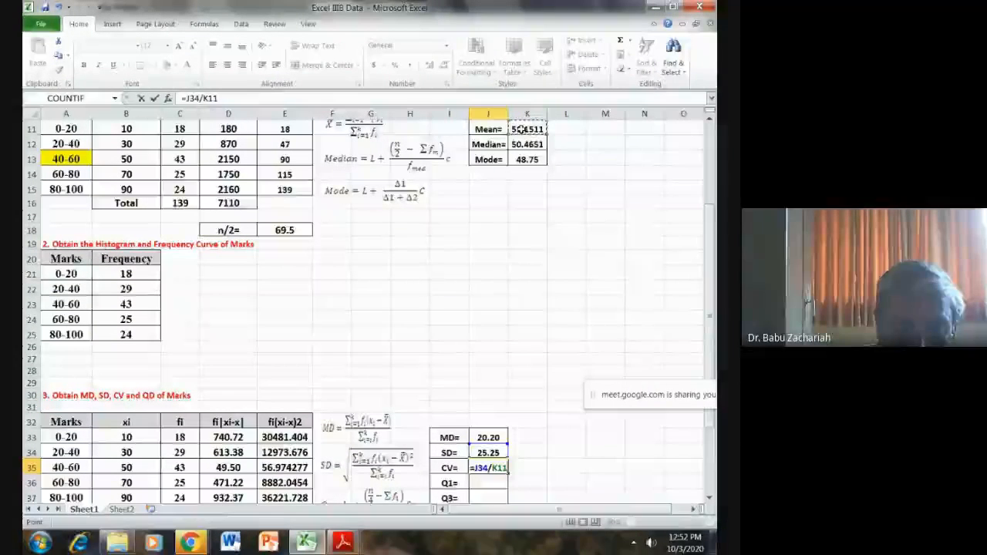
{"action": "type", "text": "*100"}
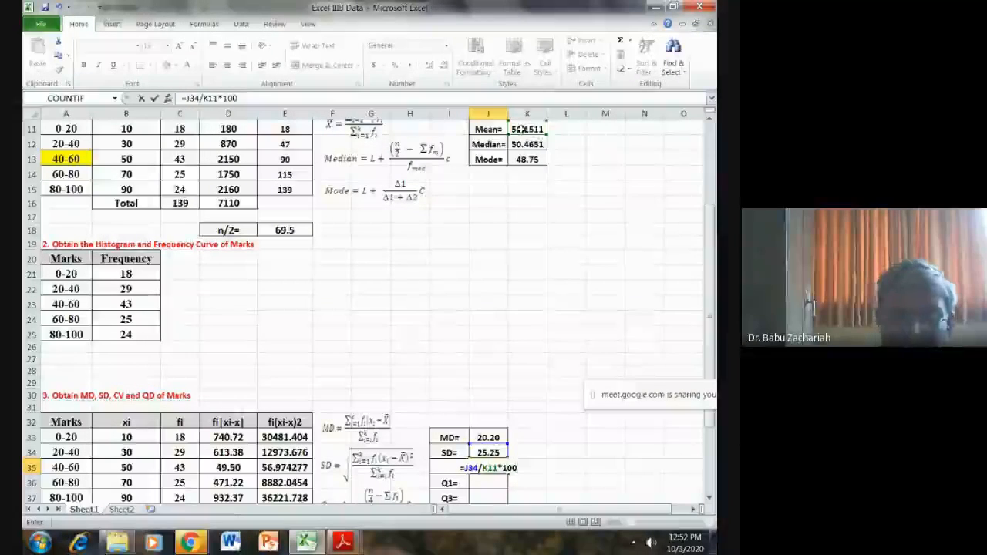
{"action": "key", "text": "Return"}
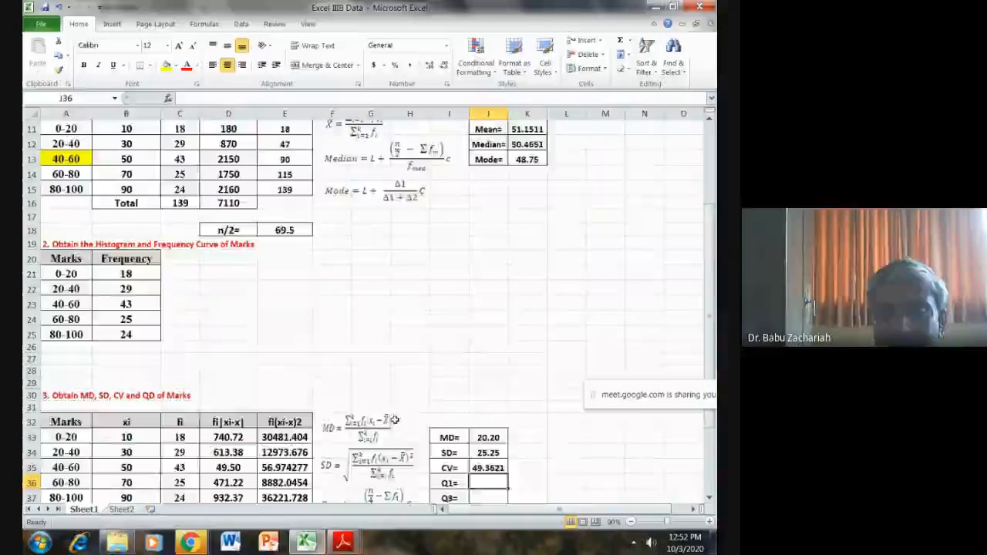
- Enter the label n/4= in cell D21, beside the histogram frequency table
{"action": "scroll", "coordinate": [407, 396], "scroll_direction": "down", "scroll_amount": 3}
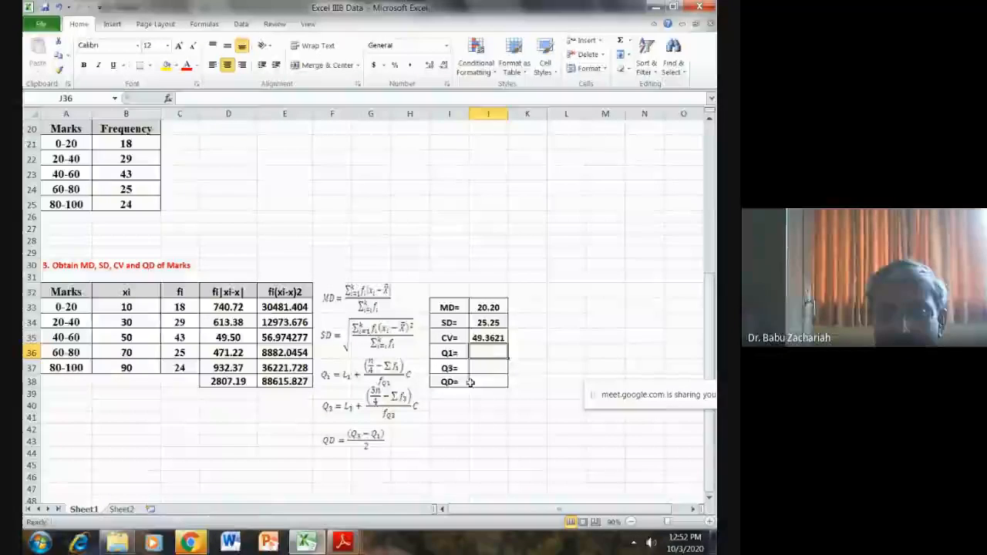
{"action": "left_click", "coordinate": [451, 430]}
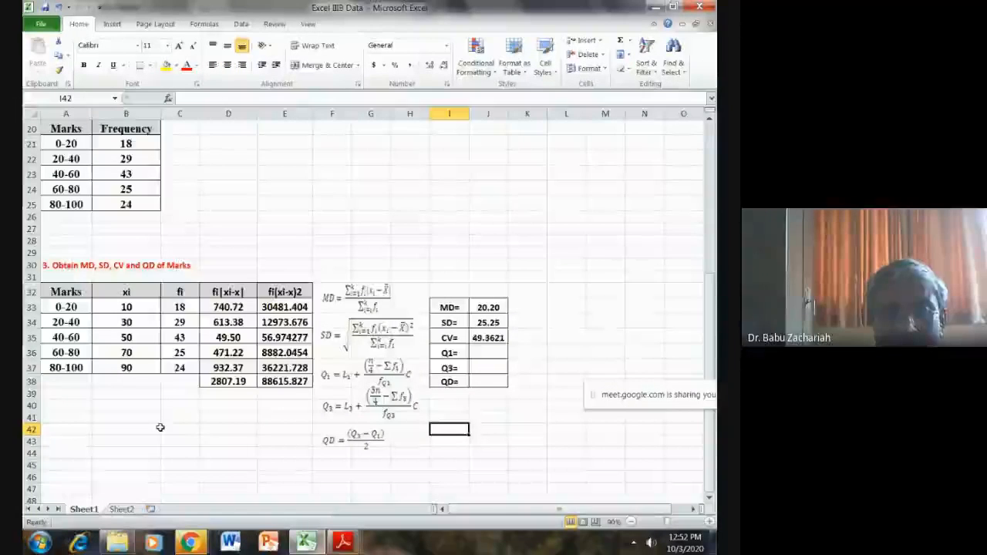
{"action": "scroll", "coordinate": [160, 428], "scroll_direction": "up", "scroll_amount": 5}
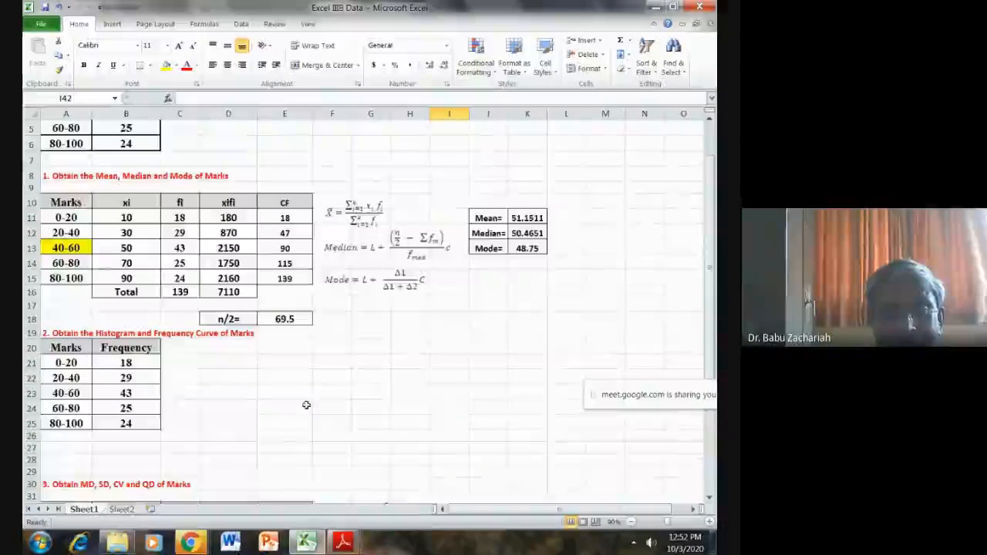
{"action": "left_click", "coordinate": [226, 360]}
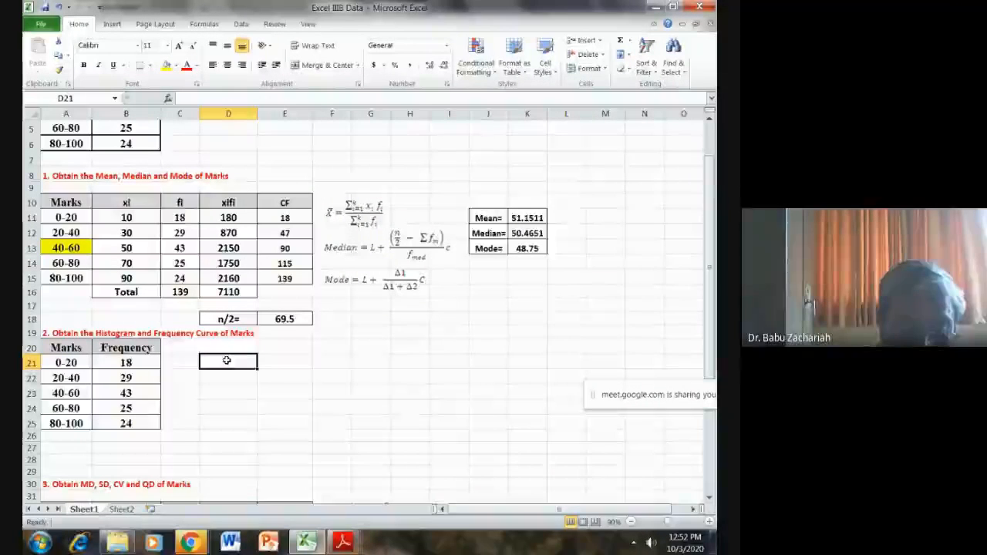
{"action": "type", "text": "n/4="}
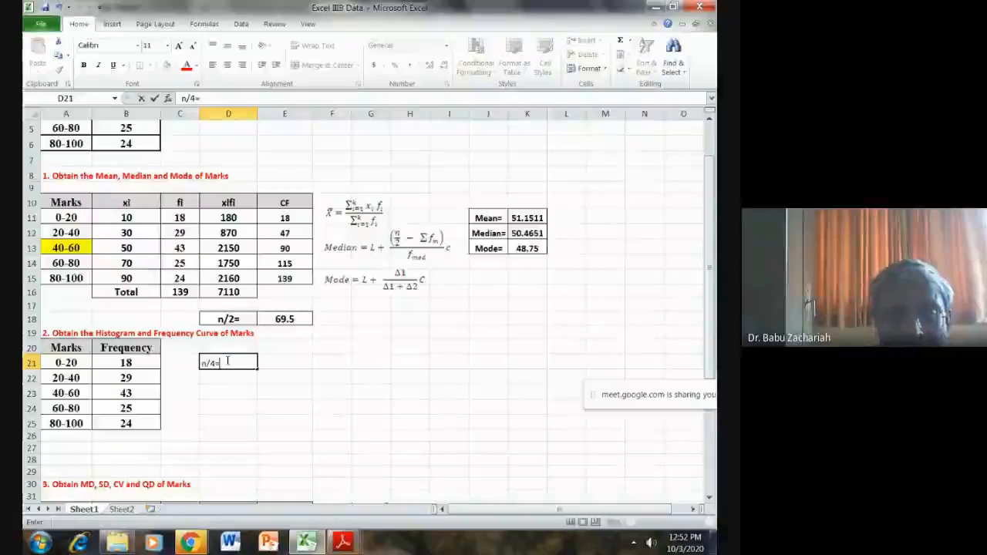
- Calculate n/4 in cell E21 from the total frequency with the formula =C16/4
{"action": "left_click", "coordinate": [285, 362]}
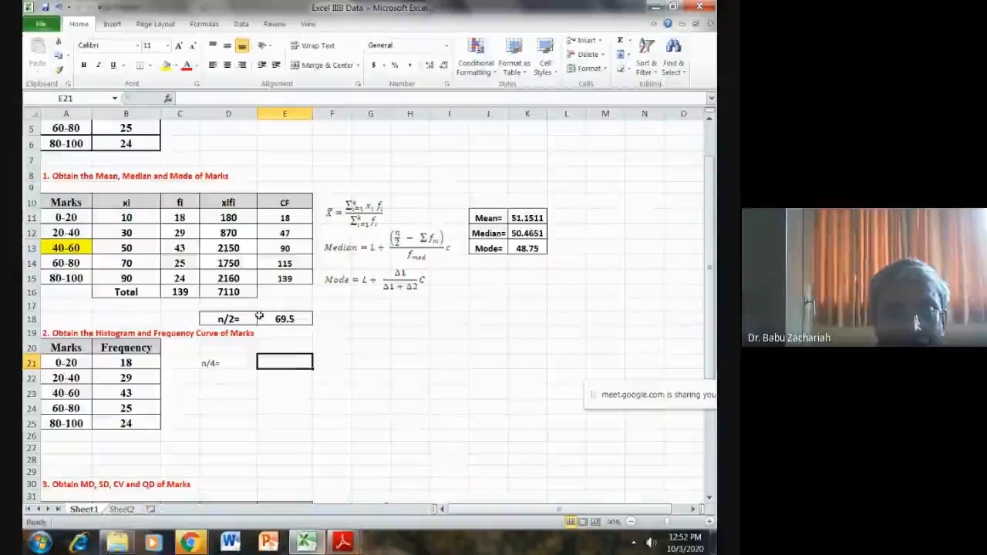
{"action": "left_click", "coordinate": [191, 291]}
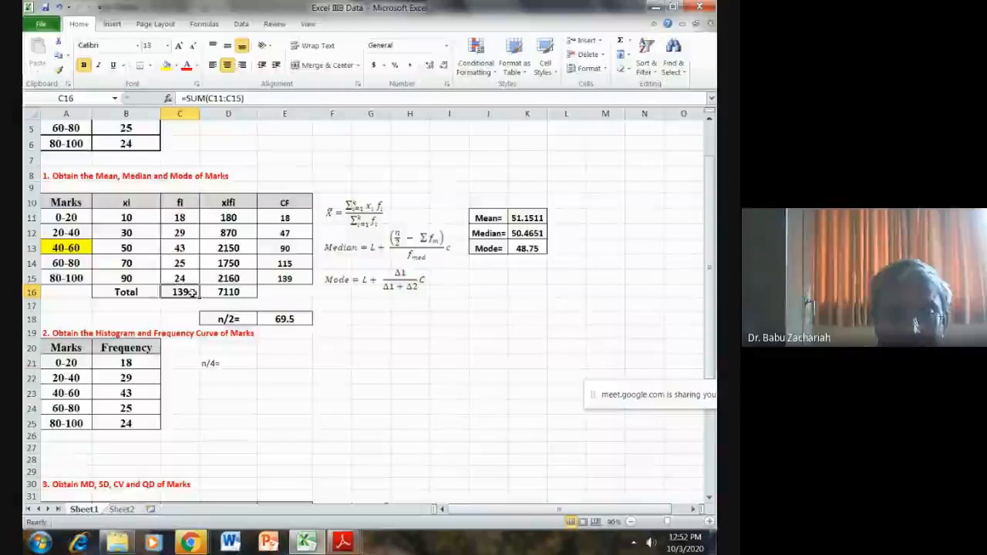
{"action": "left_click", "coordinate": [265, 362]}
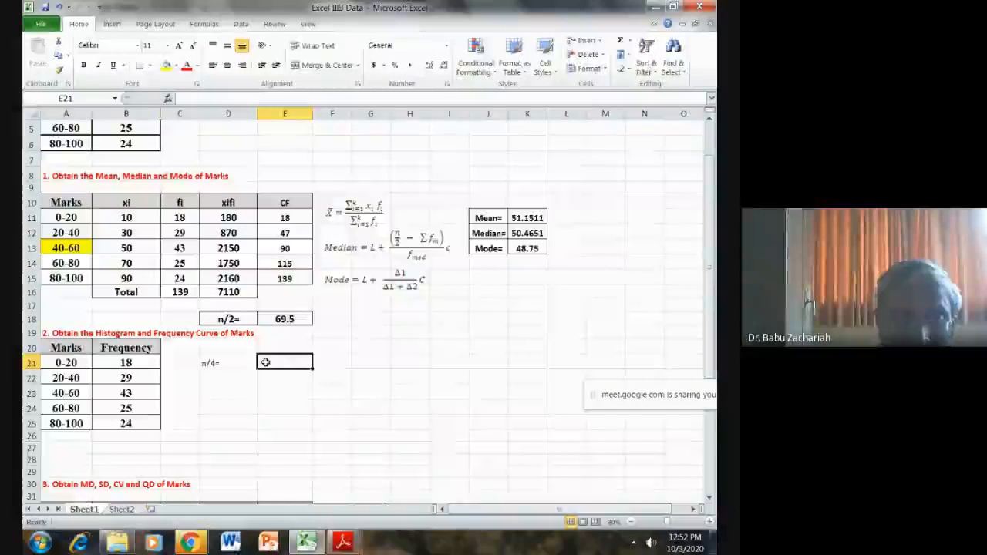
{"action": "type", "text": "="}
{"action": "left_click", "coordinate": [185, 293]}
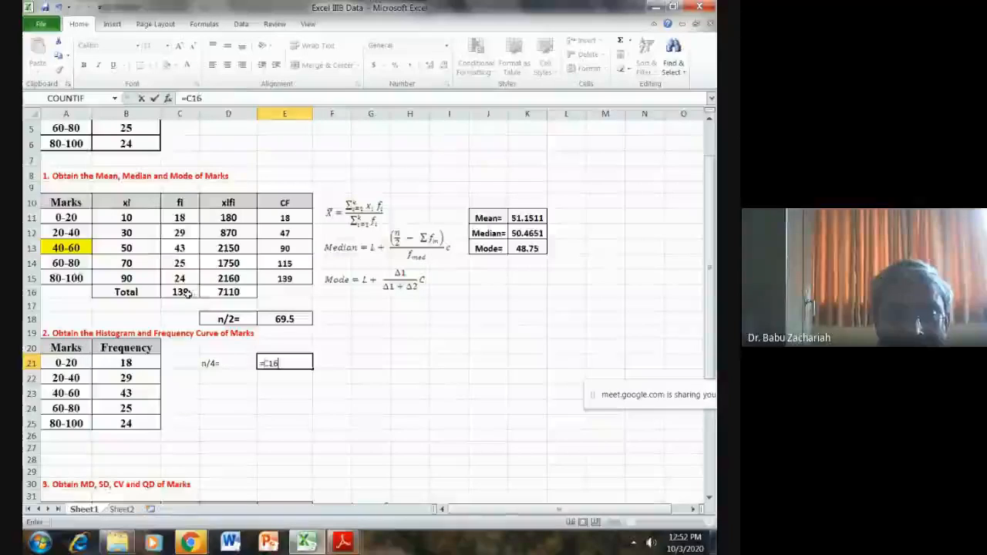
{"action": "type", "text": "/4"}
{"action": "key", "text": "Return"}
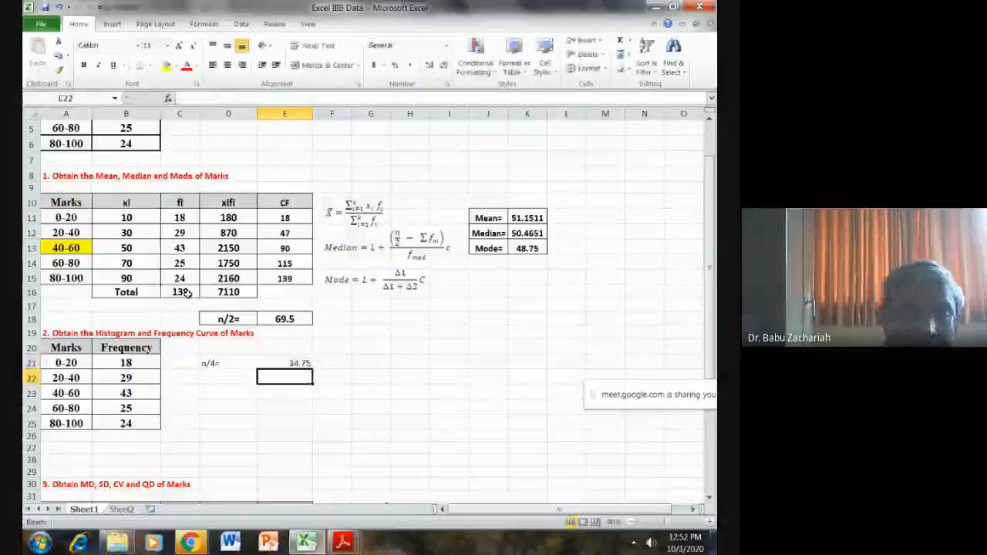
- Enter the label 3n/4= in cell D22, directly below the n/4= label
{"action": "left_click", "coordinate": [219, 374]}
{"action": "type", "text": "3"}
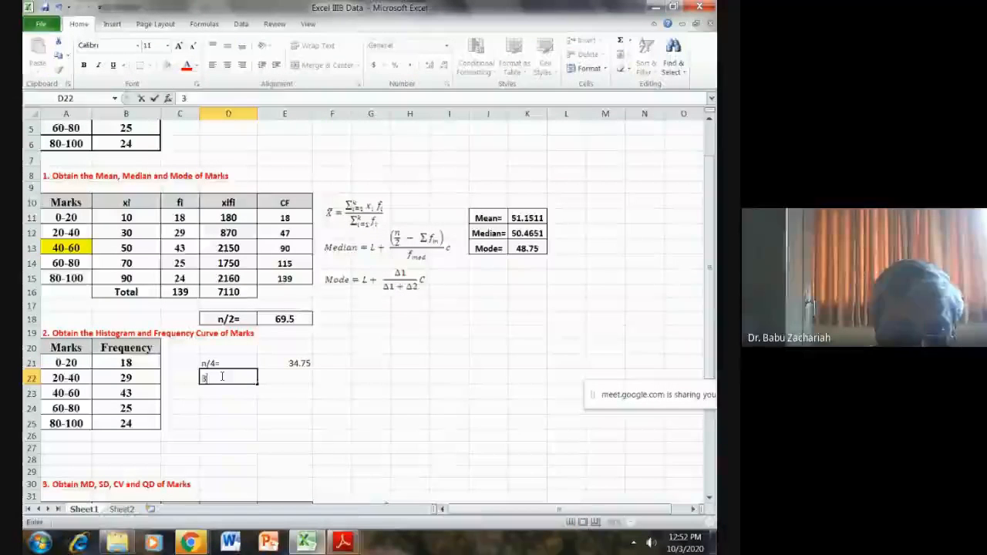
{"action": "type", "text": "*"}
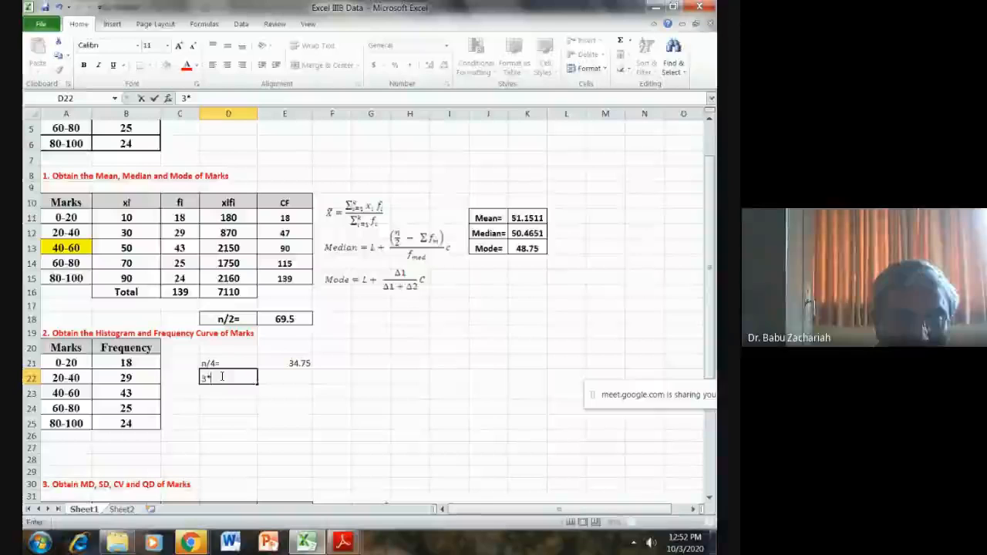
{"action": "key", "text": "BackSpace"}
{"action": "type", "text": "n"}
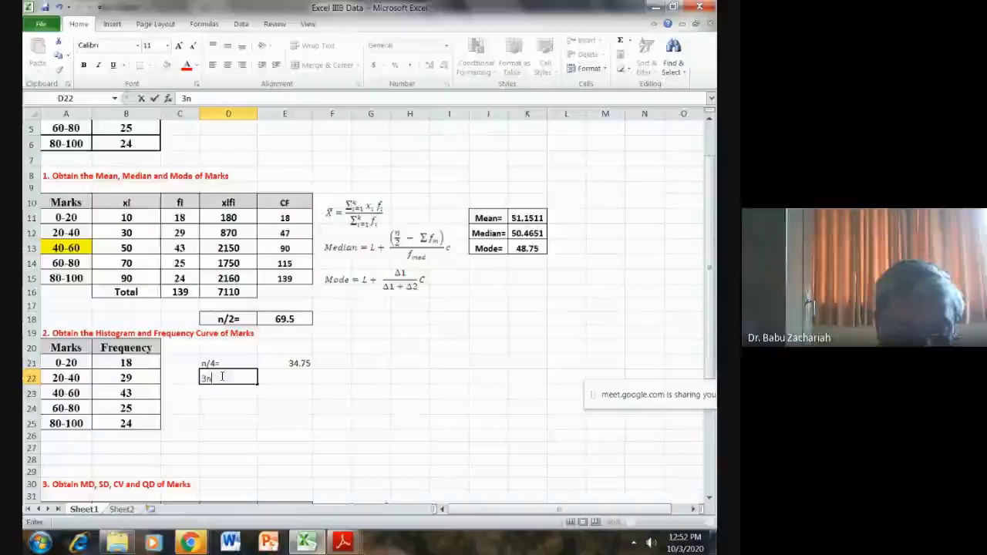
{"action": "type", "text": "/4"}
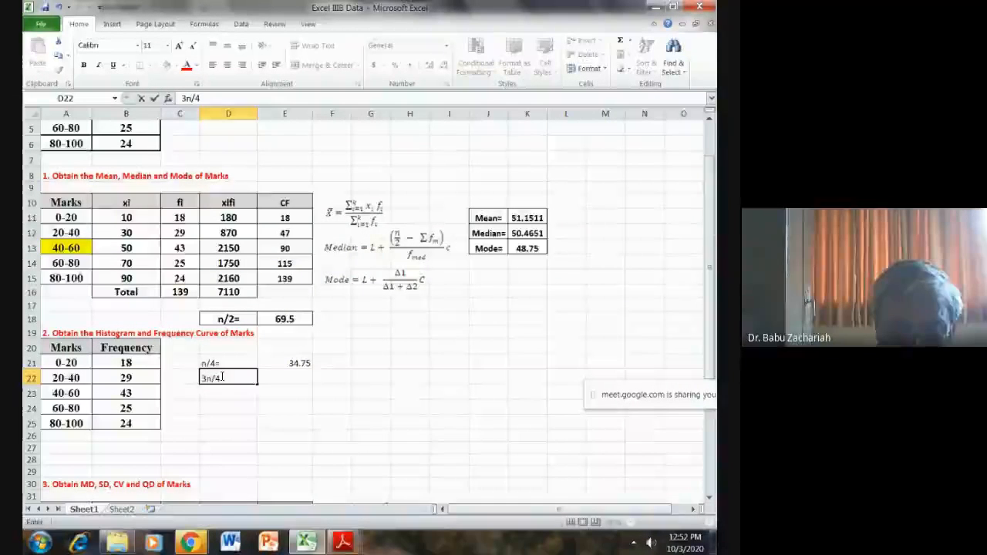
{"action": "type", "text": "="}
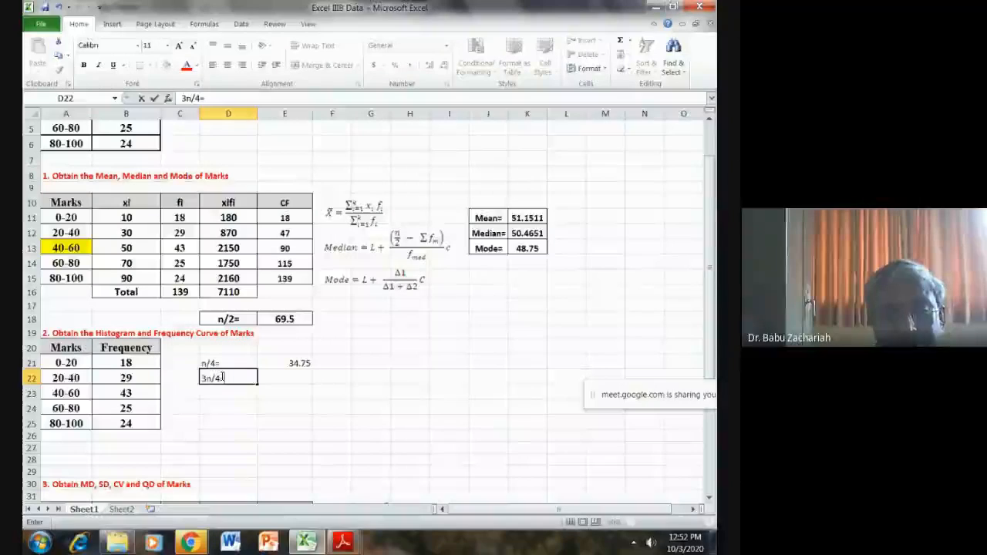
- Calculate 3n/4 in cell E22 from the total frequency with the formula =3*C16/4
{"action": "left_click", "coordinate": [303, 377]}
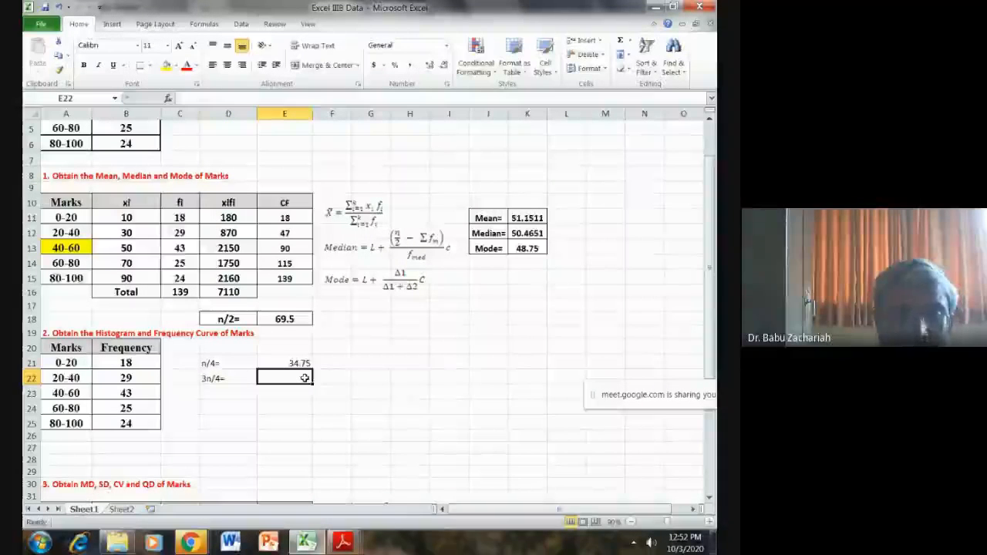
{"action": "type", "text": "="}
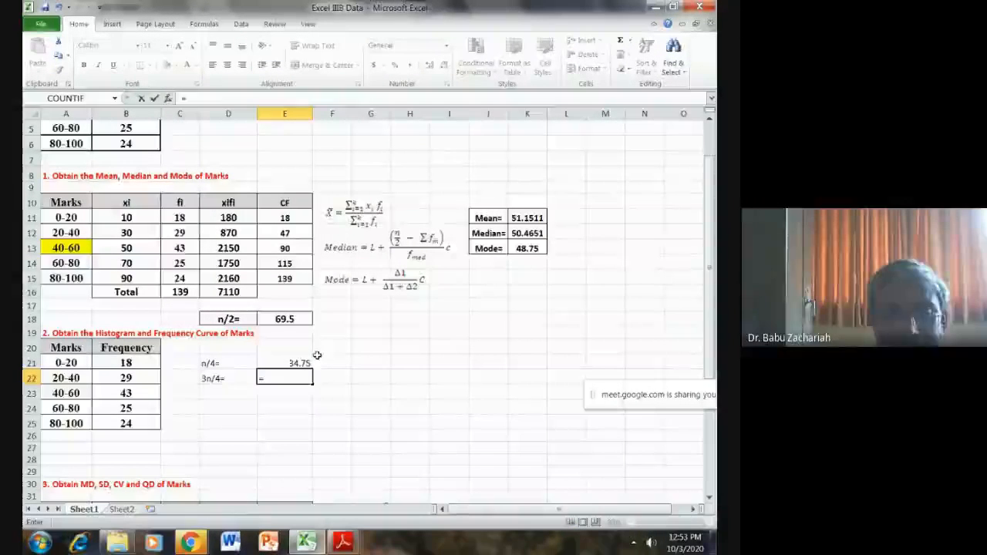
{"action": "type", "text": "3*"}
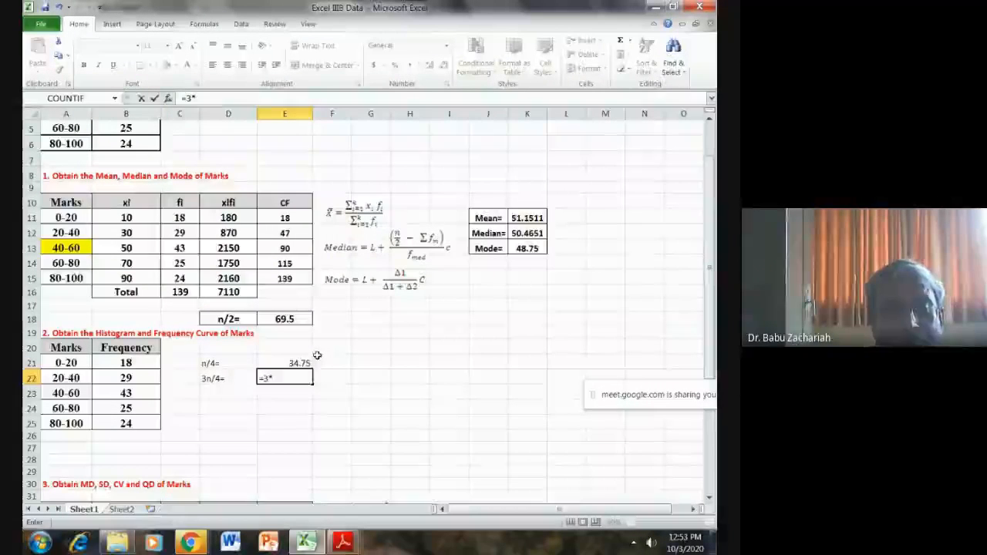
{"action": "left_click", "coordinate": [186, 293]}
{"action": "type", "text": "/"}
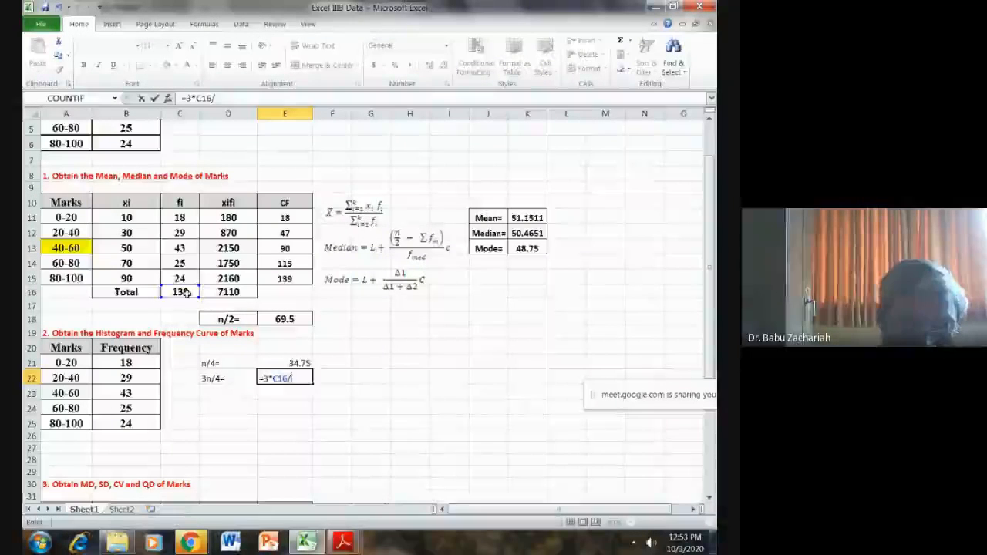
{"action": "type", "text": "4"}
{"action": "key", "text": "Return"}
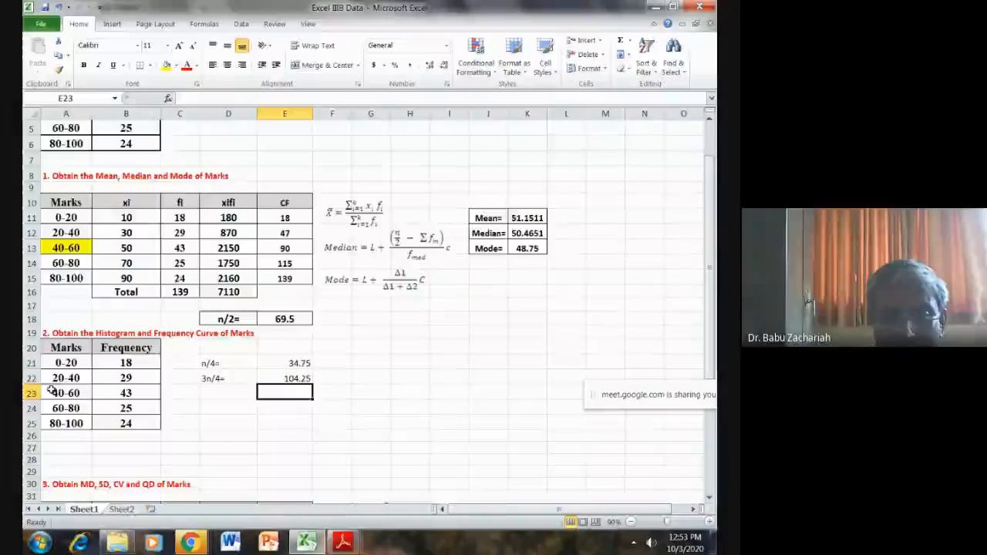
- Format the n/4 and 3n/4 block D21:E22 as bold and centered, with borders around all cells
{"action": "left_click_drag", "start_coordinate": [227, 364], "coordinate": [293, 378]}
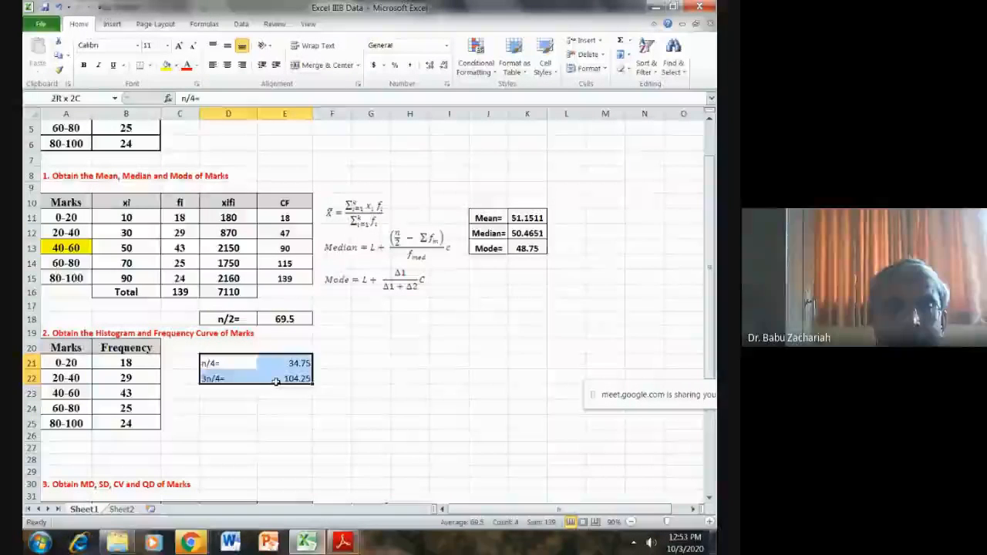
{"action": "left_click", "coordinate": [85, 66]}
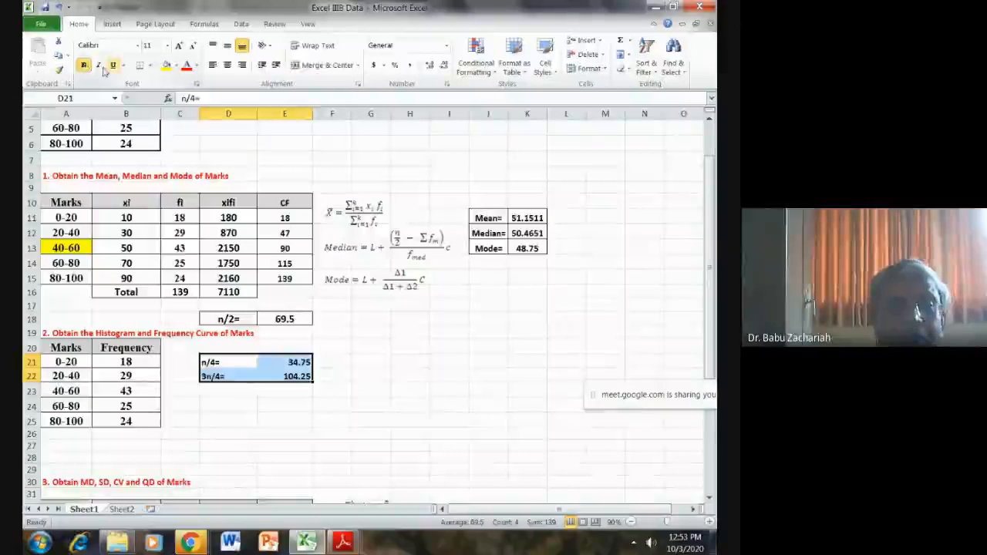
{"action": "left_click", "coordinate": [150, 67]}
{"action": "left_click", "coordinate": [151, 170]}
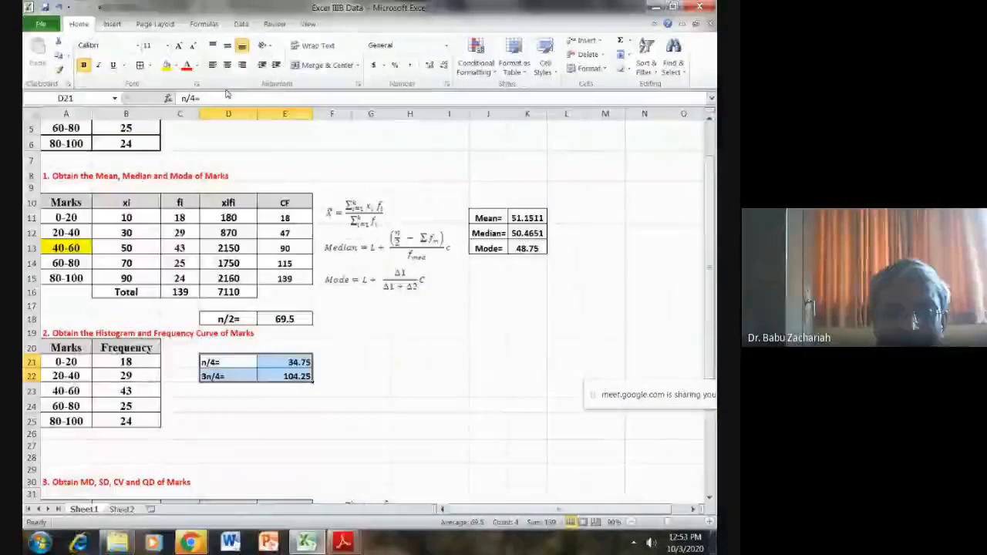
{"action": "left_click", "coordinate": [396, 364]}
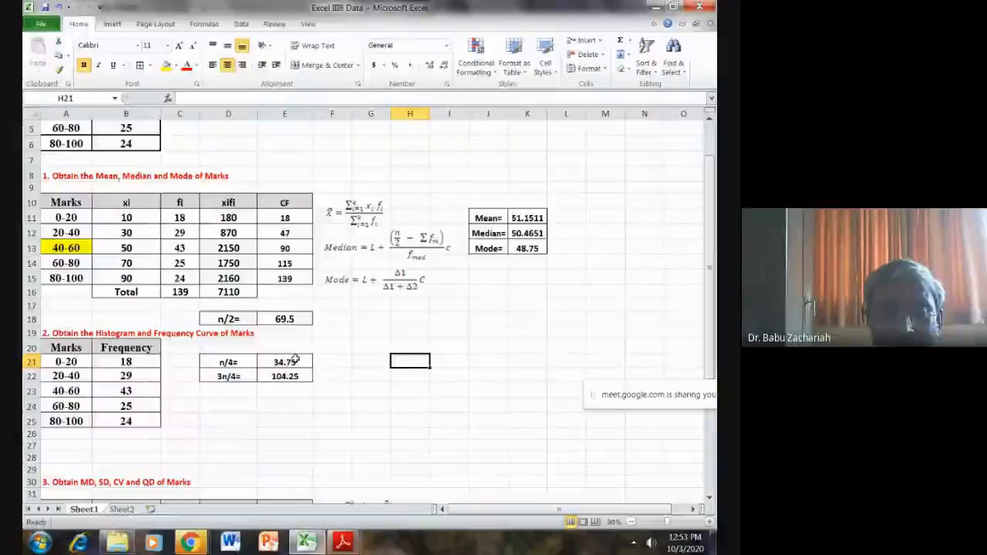
- Highlight the quartile classes 20-40 in cell A12 and 60-80 in cell A14 with a light blue fill
{"action": "left_click", "coordinate": [65, 232]}
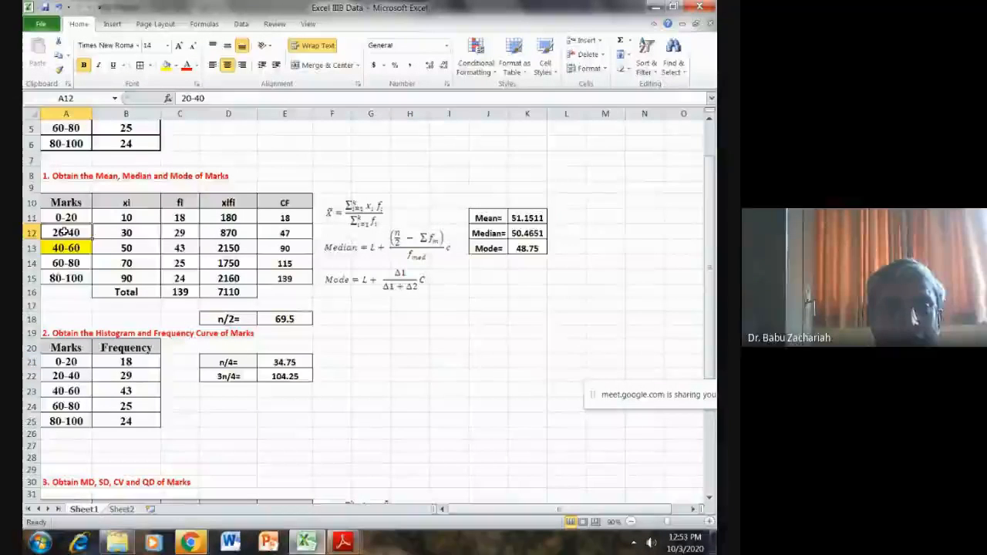
{"action": "left_click", "coordinate": [175, 67]}
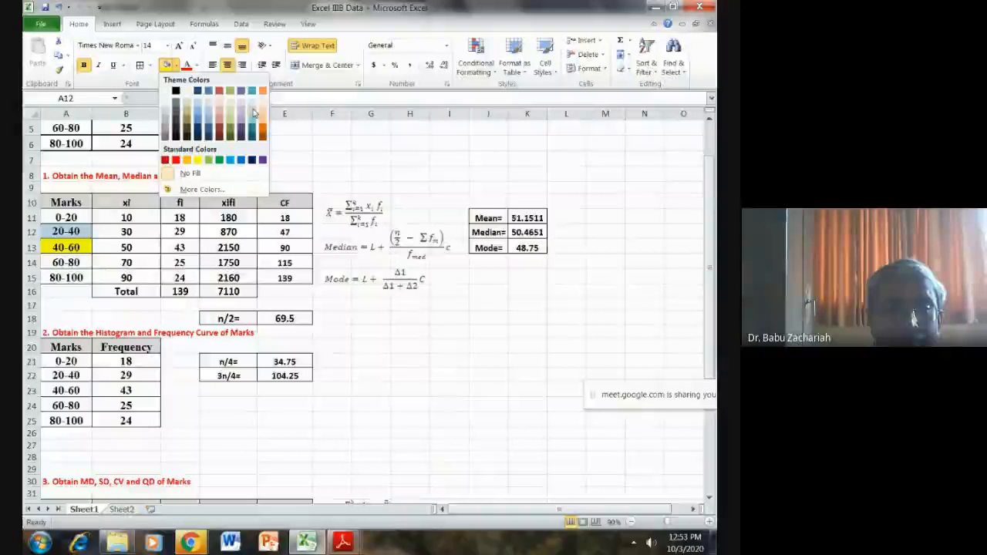
{"action": "left_click", "coordinate": [254, 113]}
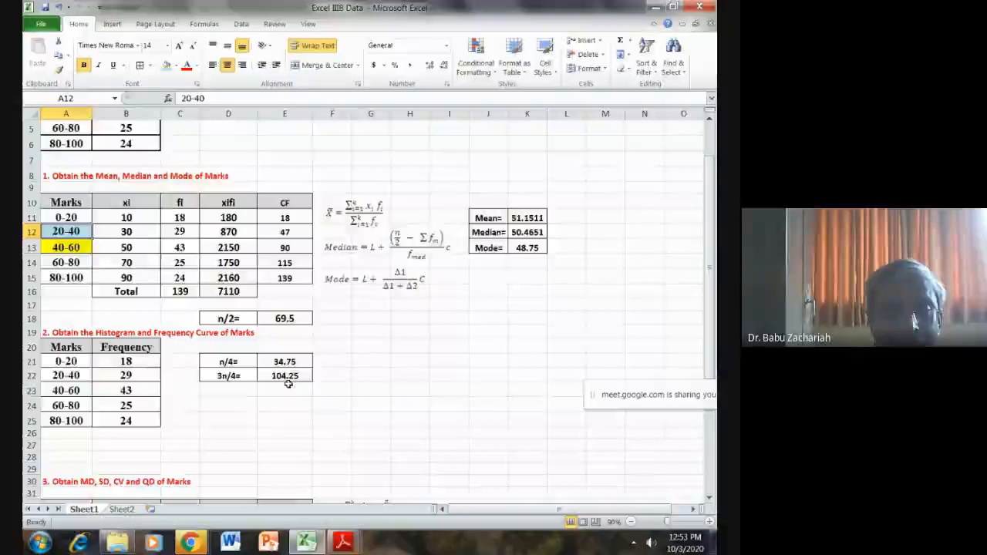
{"action": "left_click", "coordinate": [67, 263]}
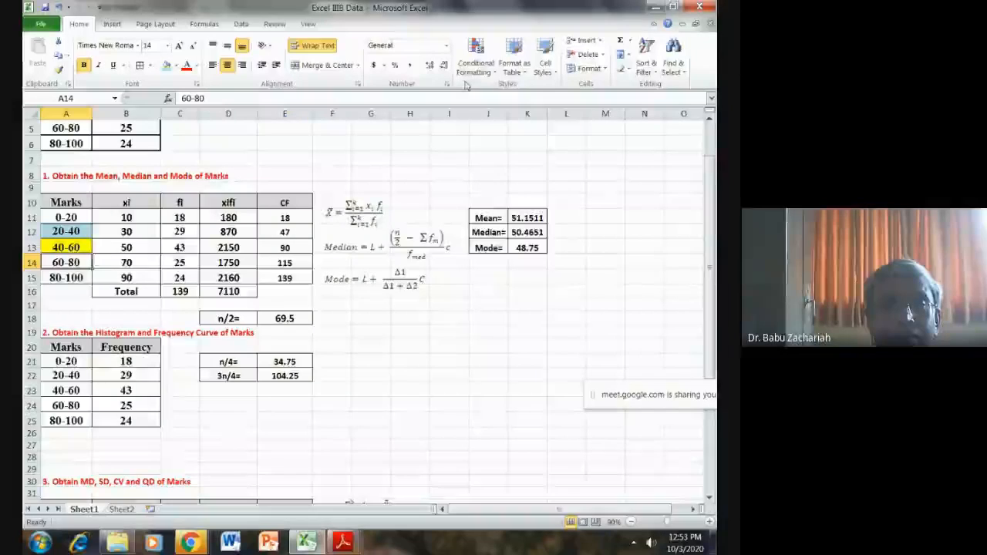
{"action": "left_click", "coordinate": [165, 65]}
{"action": "left_click", "coordinate": [404, 375]}
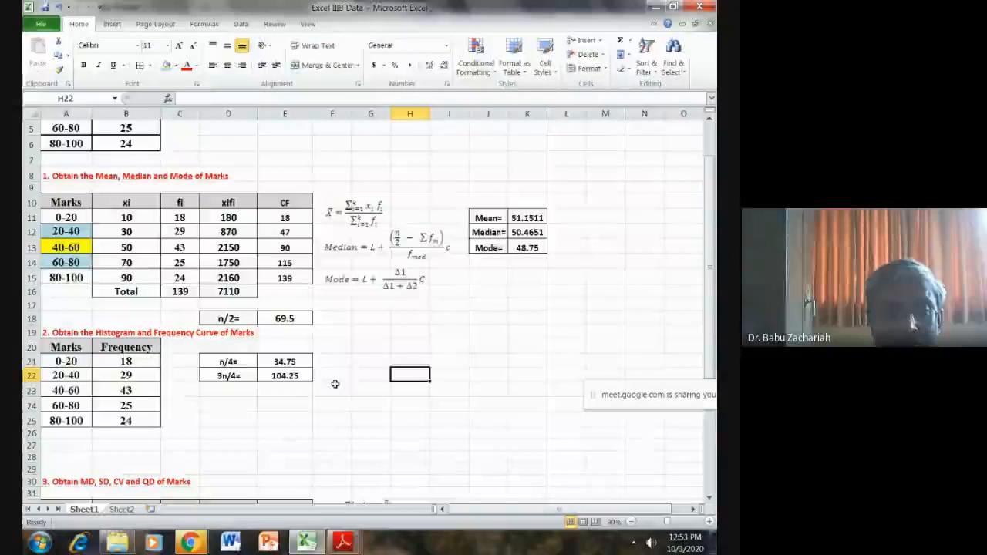
- Start the Q1 formula in cell J36 with the class lower limit 20 and the n/4 cell, as =20+(E21/4-
{"action": "scroll", "coordinate": [337, 379], "scroll_direction": "down", "scroll_amount": 2}
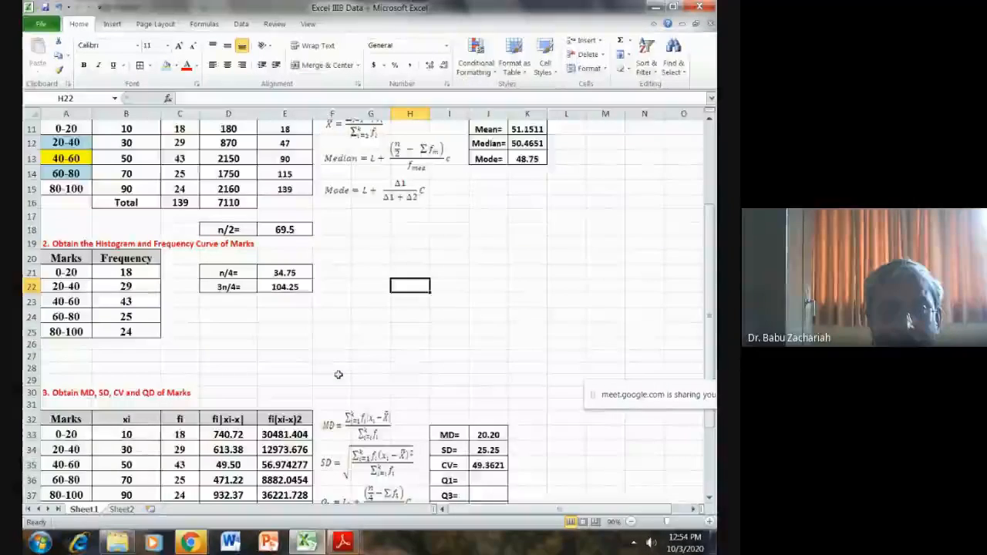
{"action": "scroll", "coordinate": [338, 375], "scroll_direction": "down", "scroll_amount": 1}
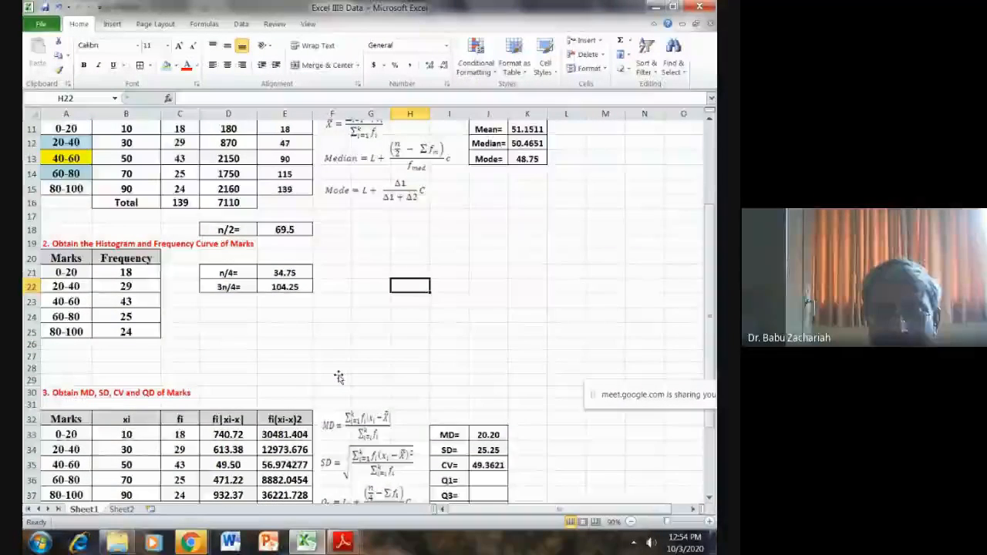
{"action": "scroll", "coordinate": [338, 377], "scroll_direction": "down", "scroll_amount": 1}
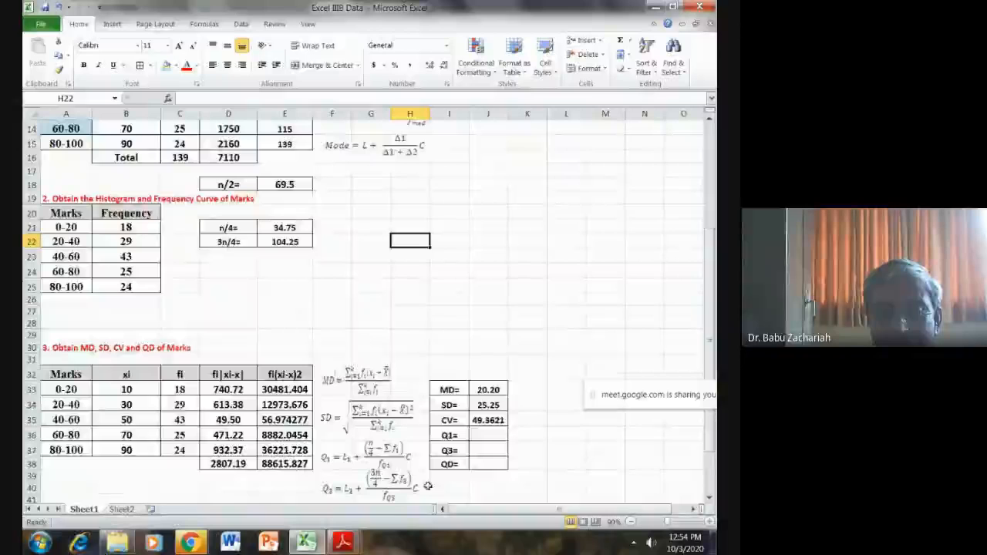
{"action": "scroll", "coordinate": [367, 467], "scroll_direction": "down", "scroll_amount": 1}
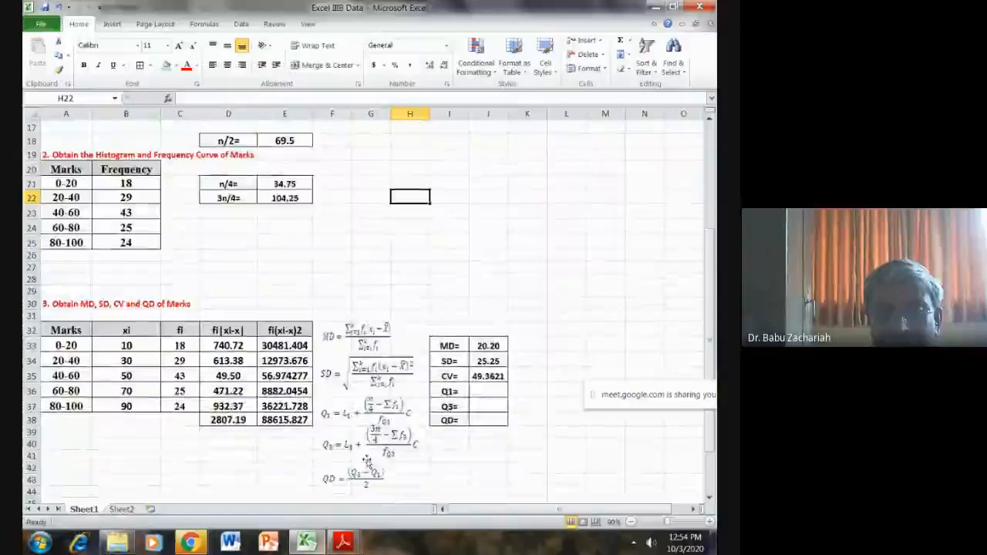
{"action": "left_click", "coordinate": [489, 395]}
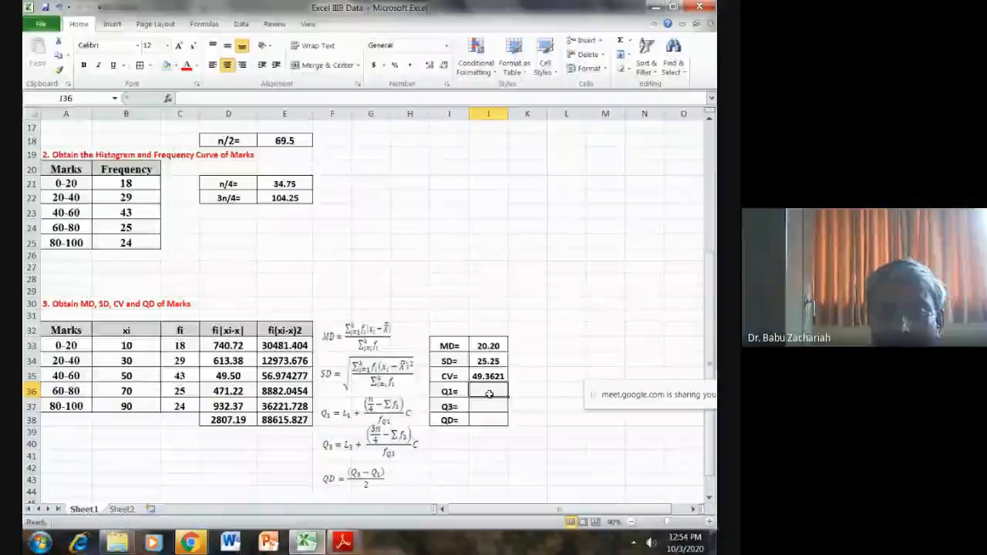
{"action": "type", "text": "="}
{"action": "scroll", "coordinate": [393, 332], "scroll_direction": "up", "scroll_amount": 2}
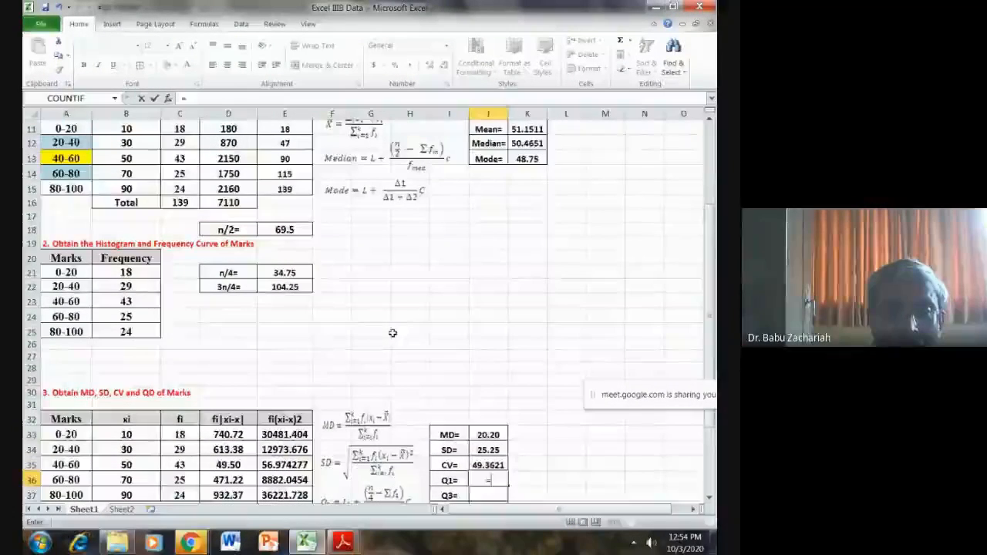
{"action": "scroll", "coordinate": [393, 332], "scroll_direction": "up", "scroll_amount": 1}
{"action": "scroll", "coordinate": [393, 333], "scroll_direction": "down", "scroll_amount": 3}
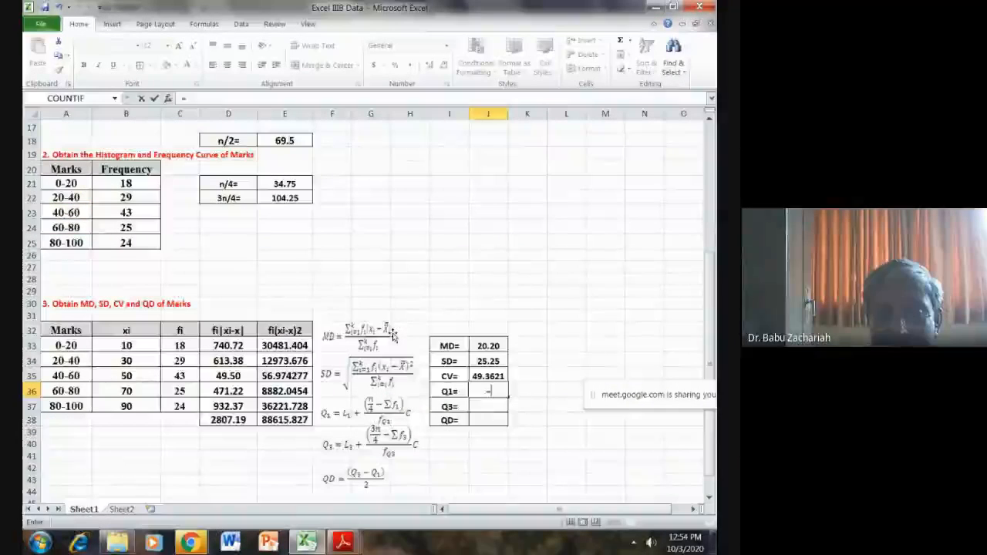
{"action": "type", "text": "20+"}
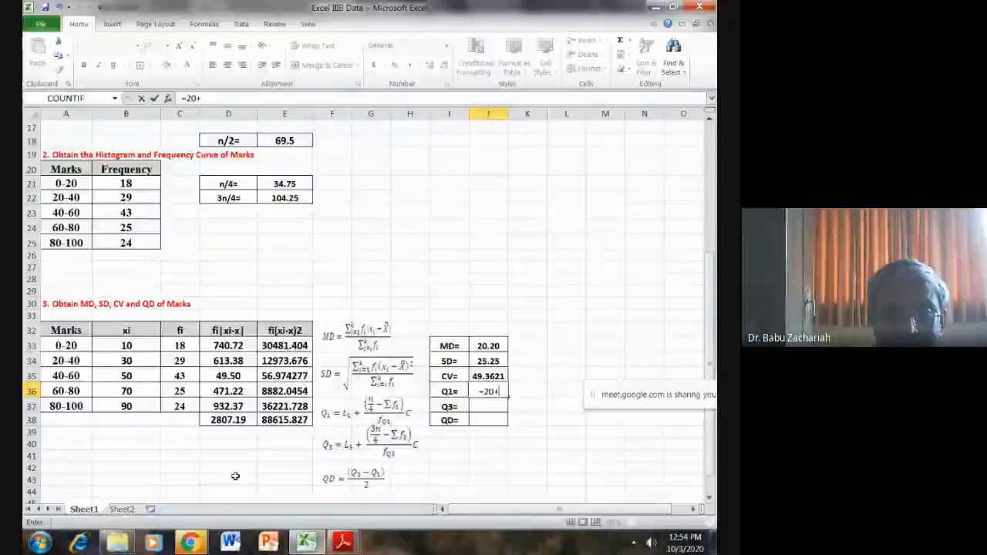
{"action": "type", "text": "("}
{"action": "left_click", "coordinate": [285, 184]}
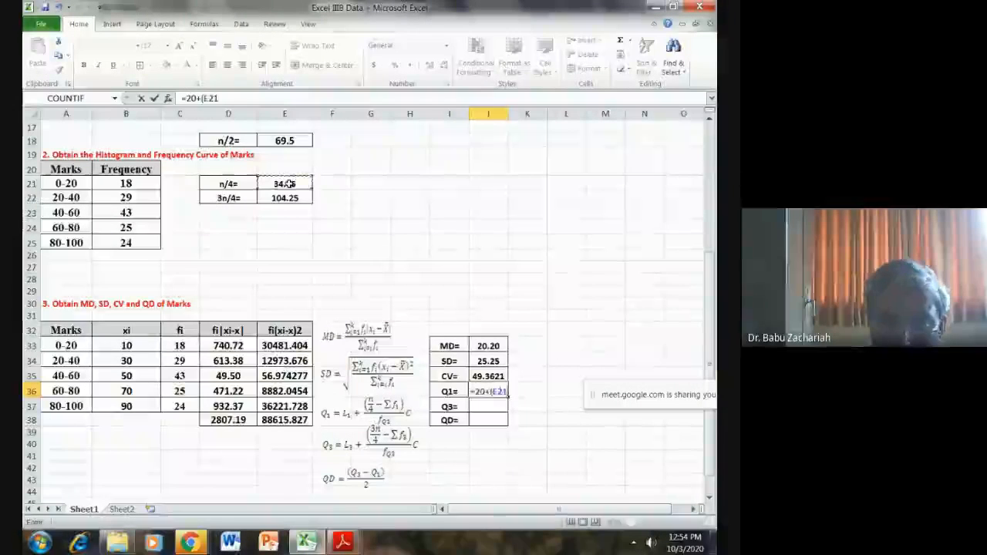
{"action": "type", "text": "/4-"}
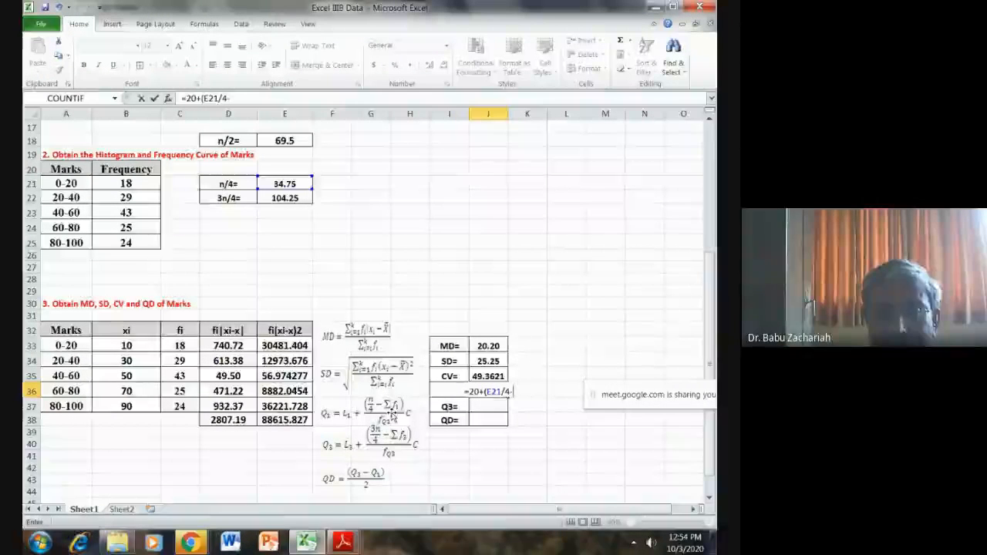
- Complete the Q1 formula in J36 as =20+(E21/4-18)*20/29, accepting the proposed multiplication correction, and make the cell bold
{"action": "scroll", "coordinate": [392, 413], "scroll_direction": "up", "scroll_amount": 3}
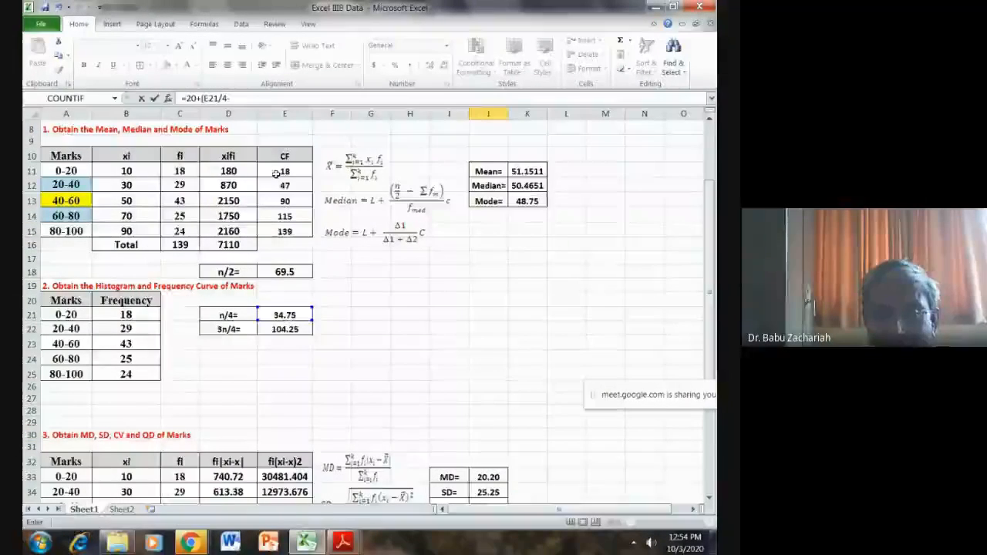
{"action": "scroll", "coordinate": [276, 173], "scroll_direction": "down", "scroll_amount": 3}
{"action": "type", "text": "18"}
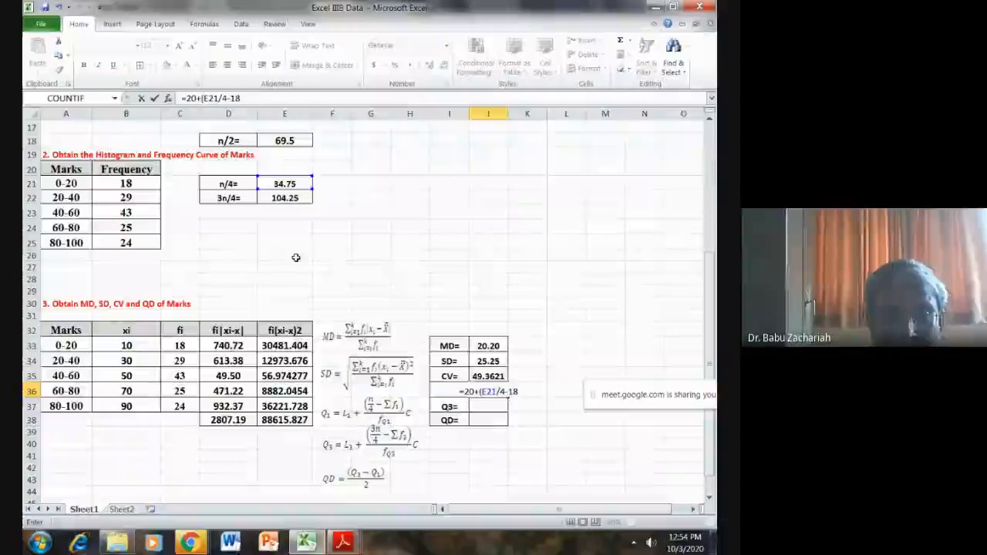
{"action": "type", "text": ")"}
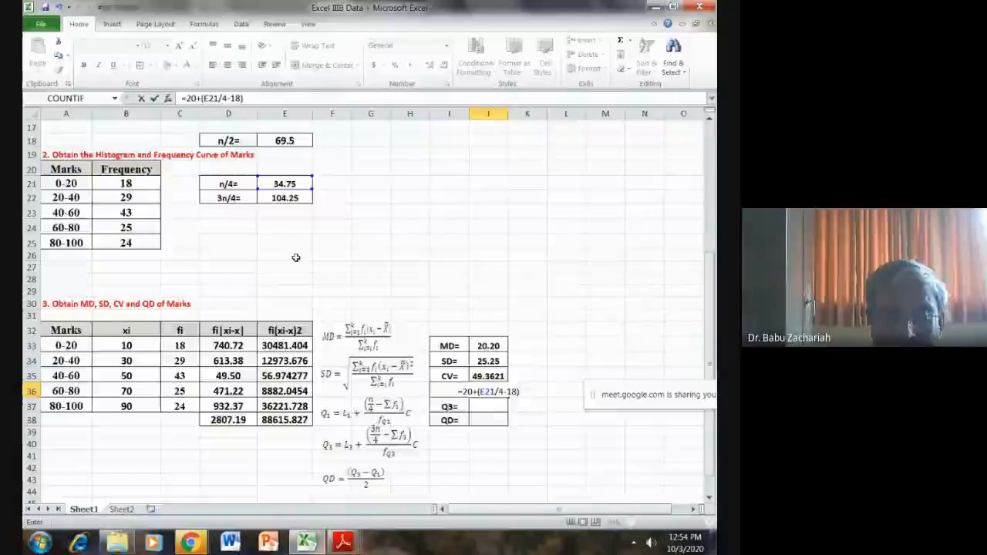
{"action": "type", "text": "2"}
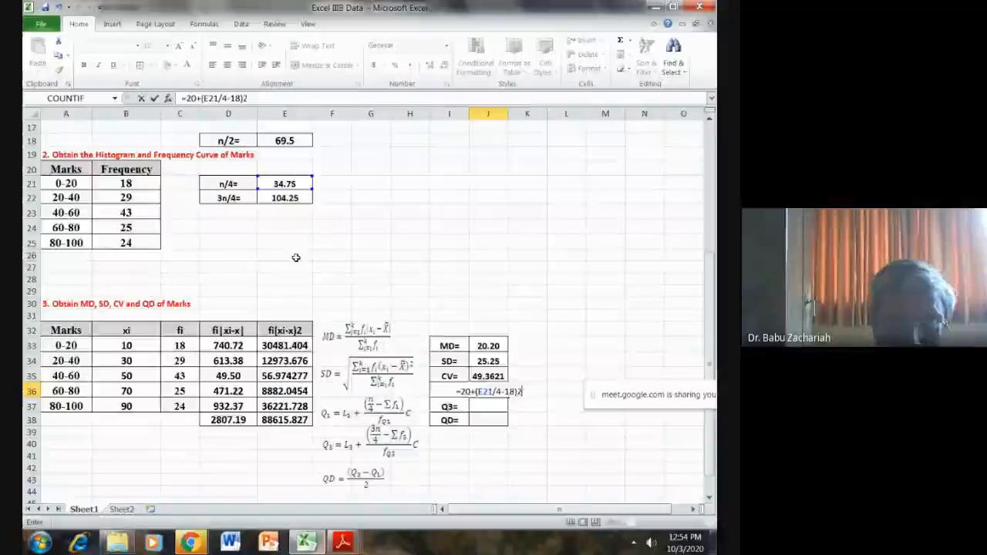
{"action": "type", "text": "0/"}
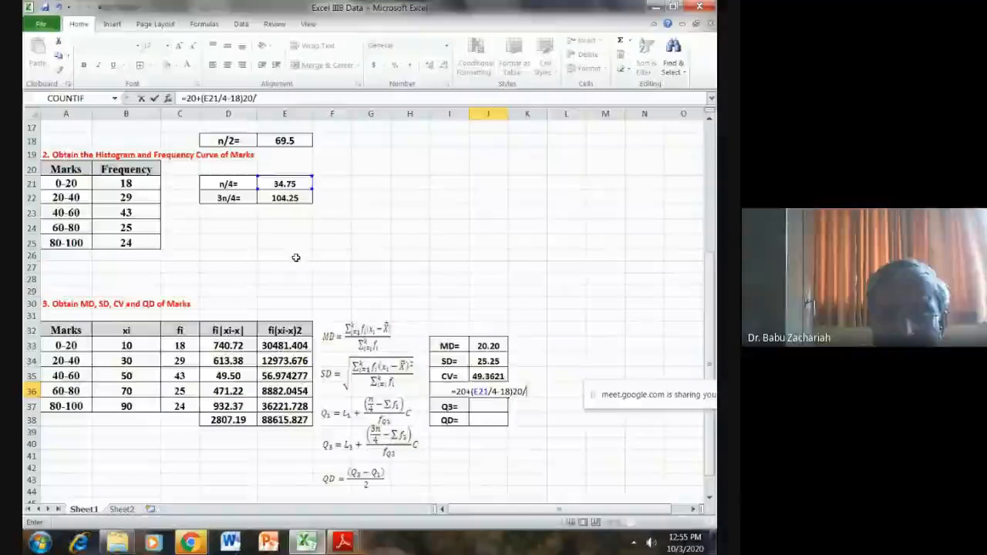
{"action": "scroll", "coordinate": [119, 202], "scroll_direction": "up", "scroll_amount": 3}
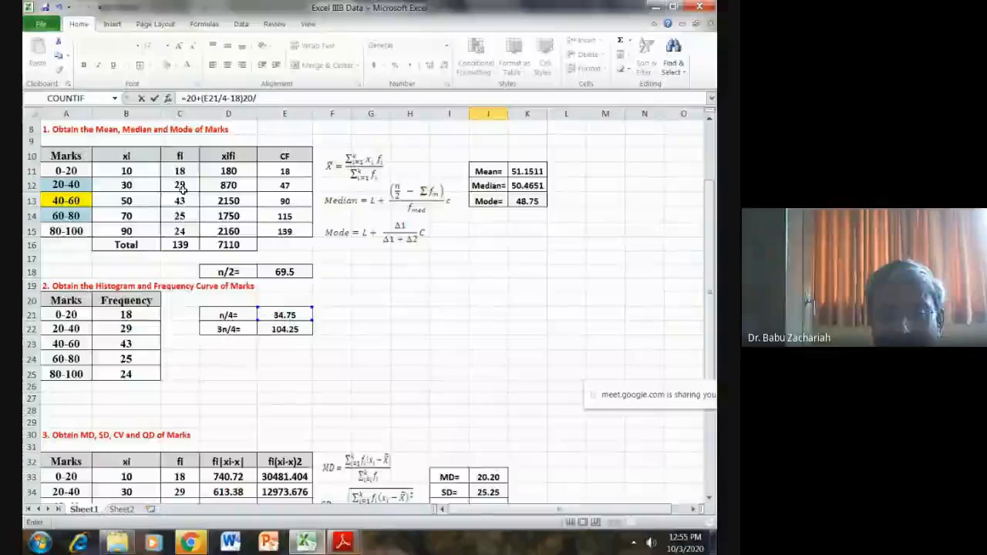
{"action": "scroll", "coordinate": [183, 190], "scroll_direction": "down", "scroll_amount": 2}
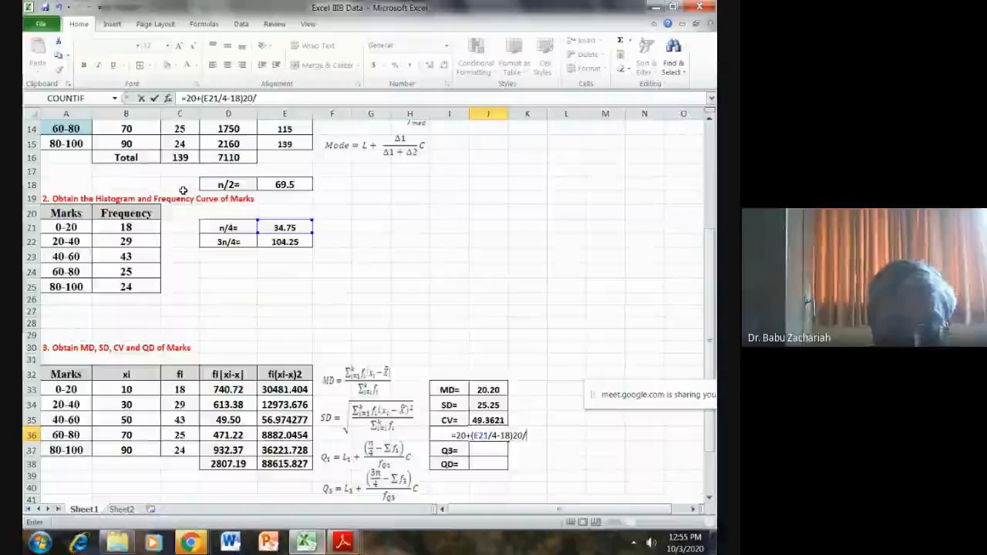
{"action": "type", "text": "29"}
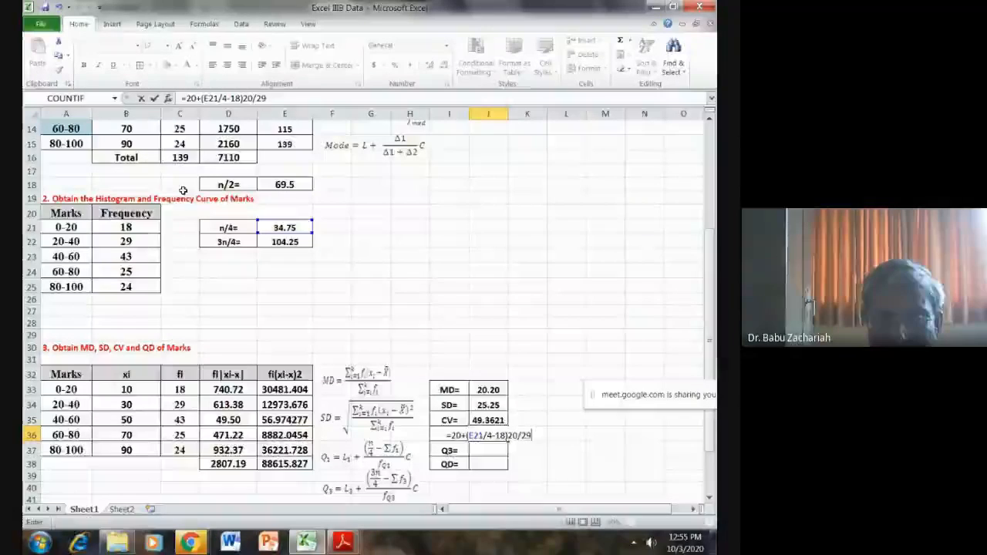
{"action": "key", "text": "Return"}
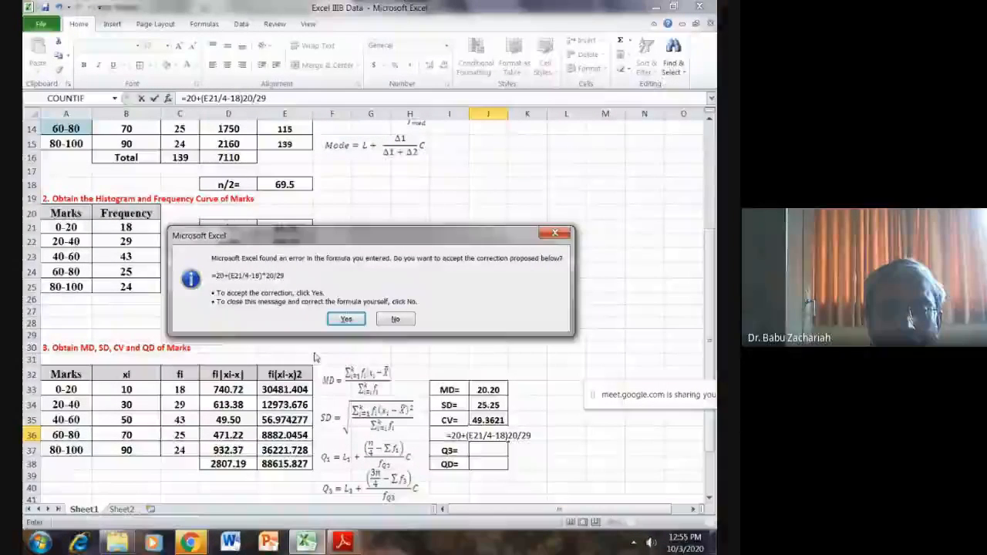
{"action": "left_click", "coordinate": [345, 319]}
{"action": "left_click", "coordinate": [489, 436]}
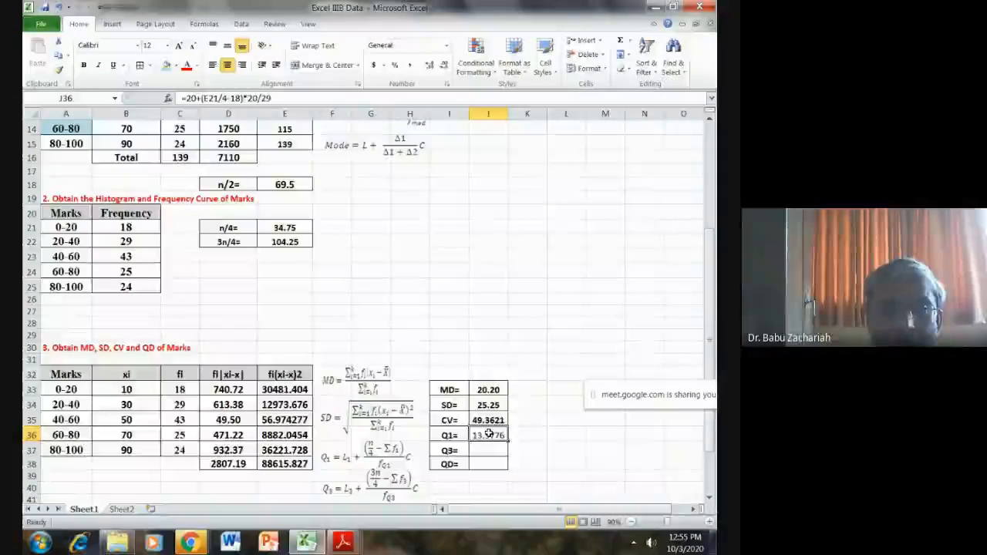
{"action": "left_click", "coordinate": [85, 67]}
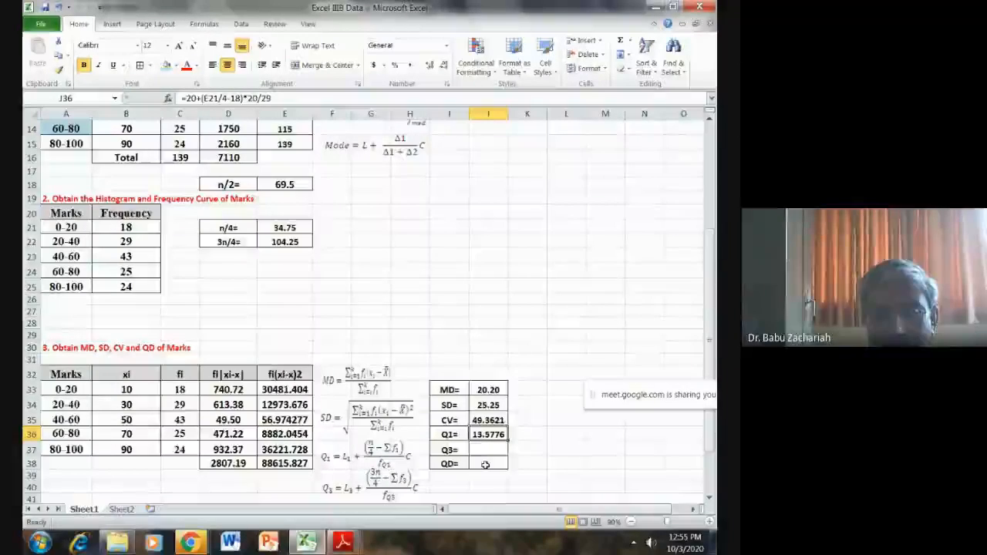
{"action": "scroll", "coordinate": [485, 465], "scroll_direction": "down", "scroll_amount": 2}
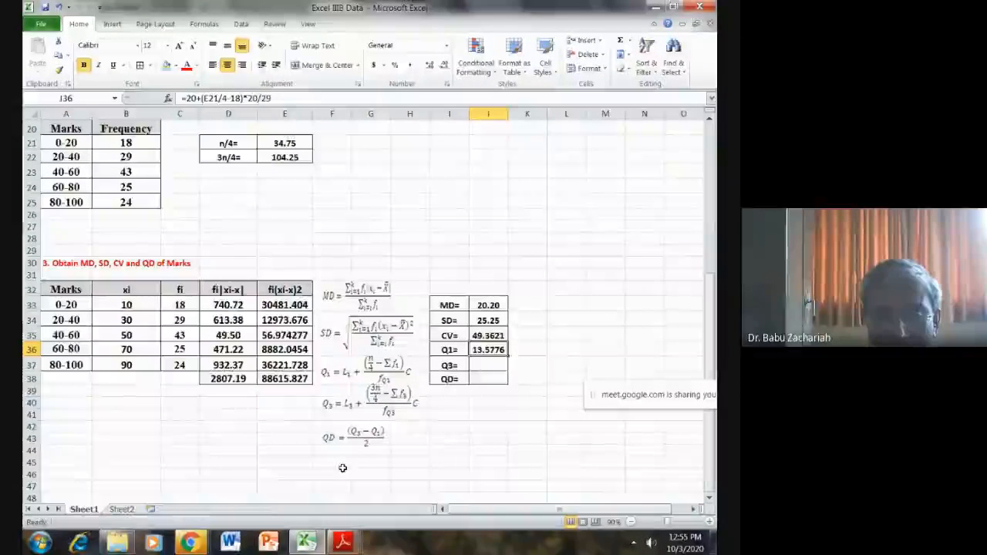
{"action": "left_click", "coordinate": [360, 437]}
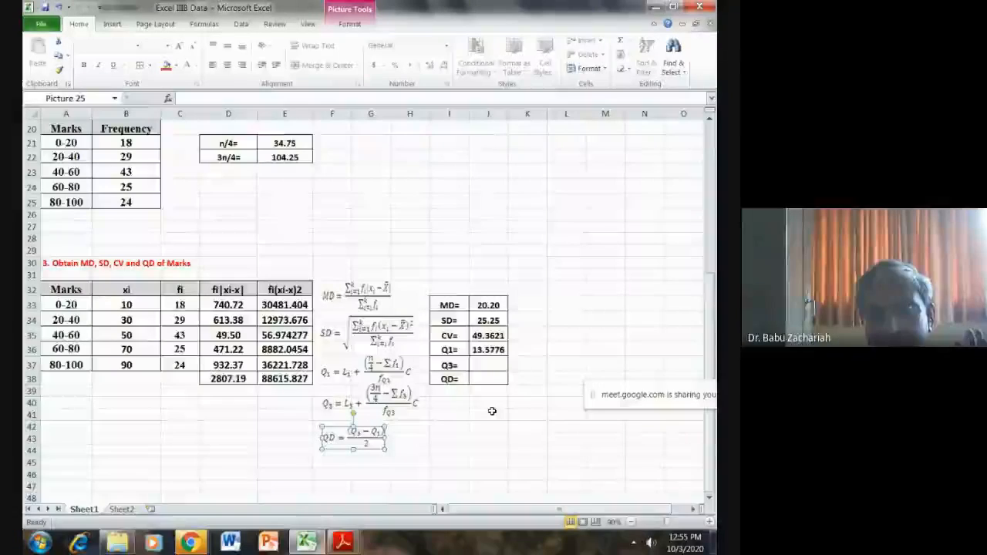
{"action": "scroll", "coordinate": [492, 411], "scroll_direction": "down", "scroll_amount": 3}
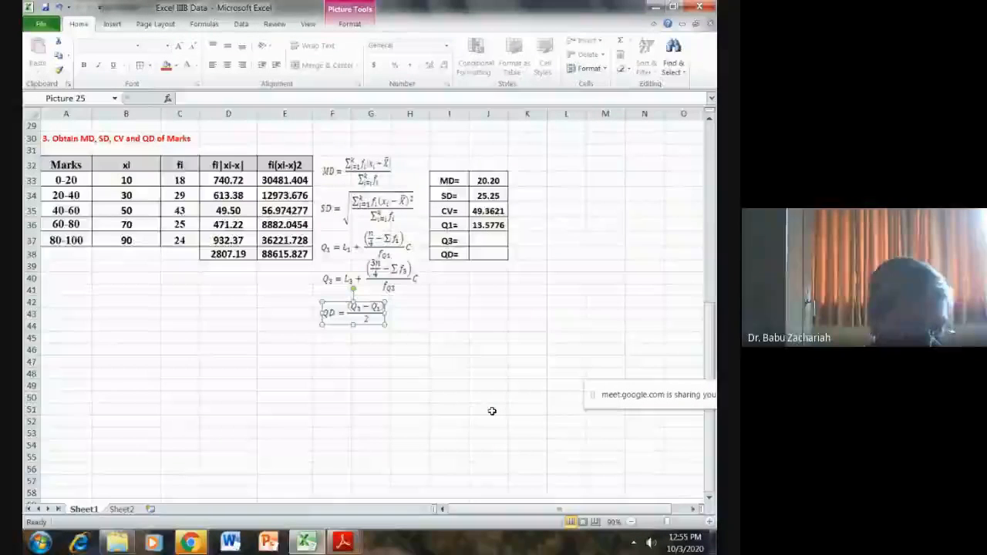